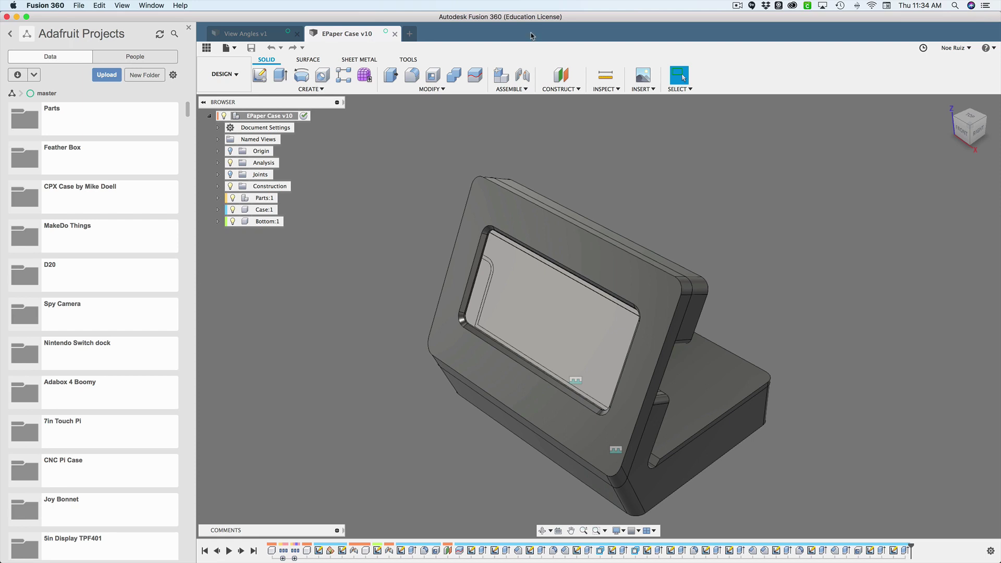
- Set the user parameter angle to 60 in the case's Change Parameters dialog
{"action": "middle_click_drag", "start_coordinate": [803, 316], "coordinate": [585, 316], "text": "shift"}
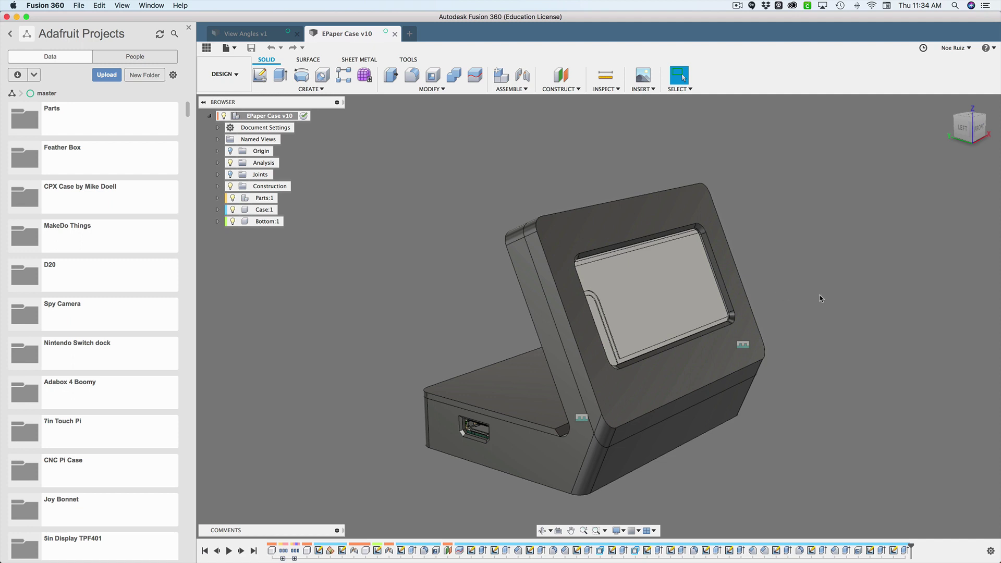
{"action": "middle_click_drag", "start_coordinate": [821, 298], "coordinate": [796, 276]}
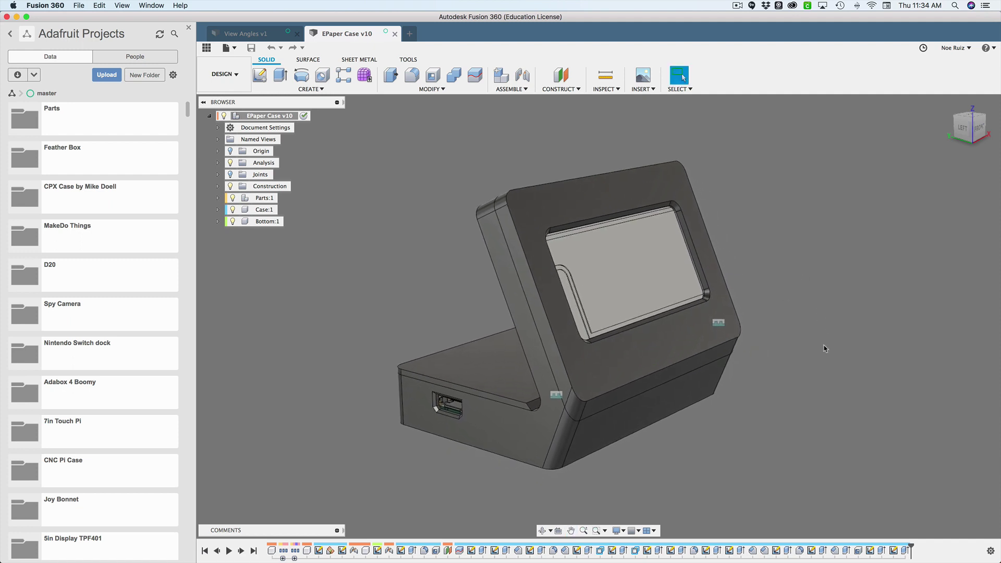
{"action": "middle_click_drag", "start_coordinate": [825, 349], "coordinate": [737, 359], "text": "shift"}
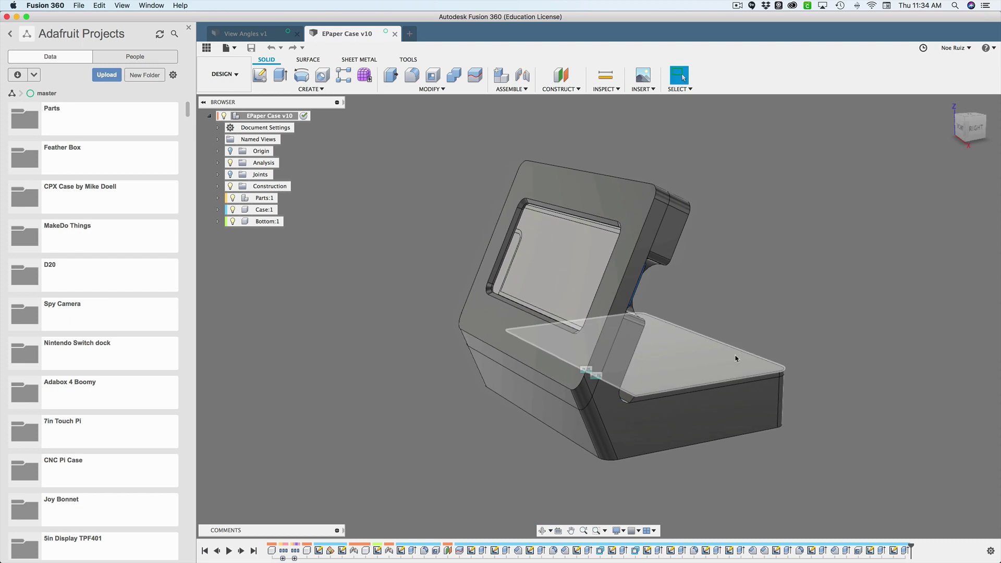
{"action": "type", "text": "sparam"}
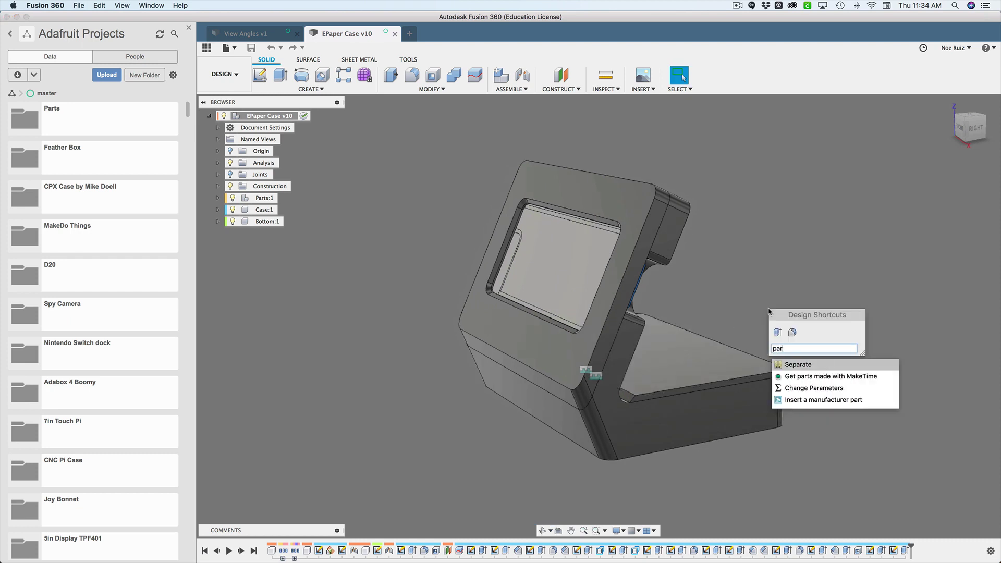
{"action": "key", "text": "Return"}
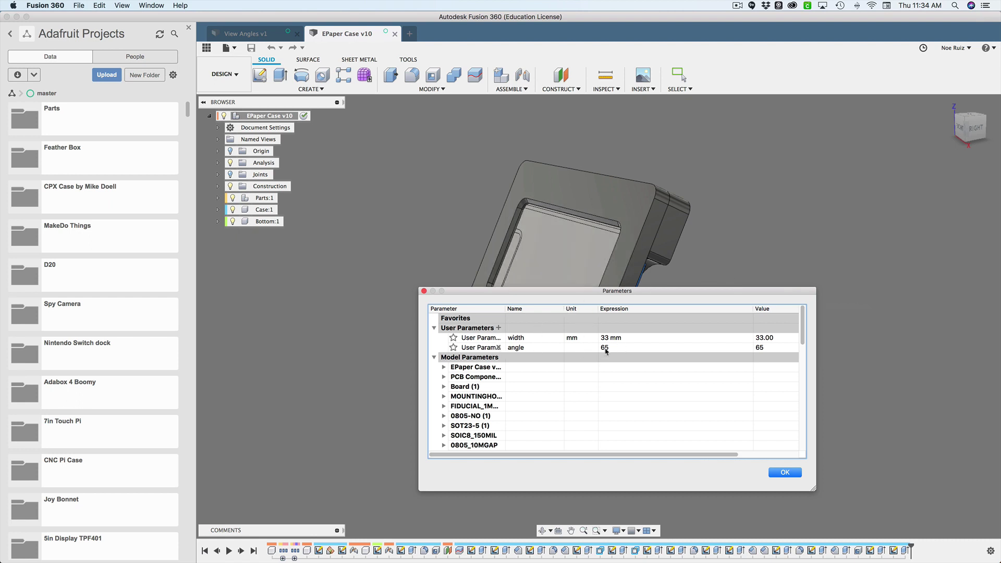
{"action": "left_click_drag", "start_coordinate": [573, 295], "coordinate": [803, 328]}
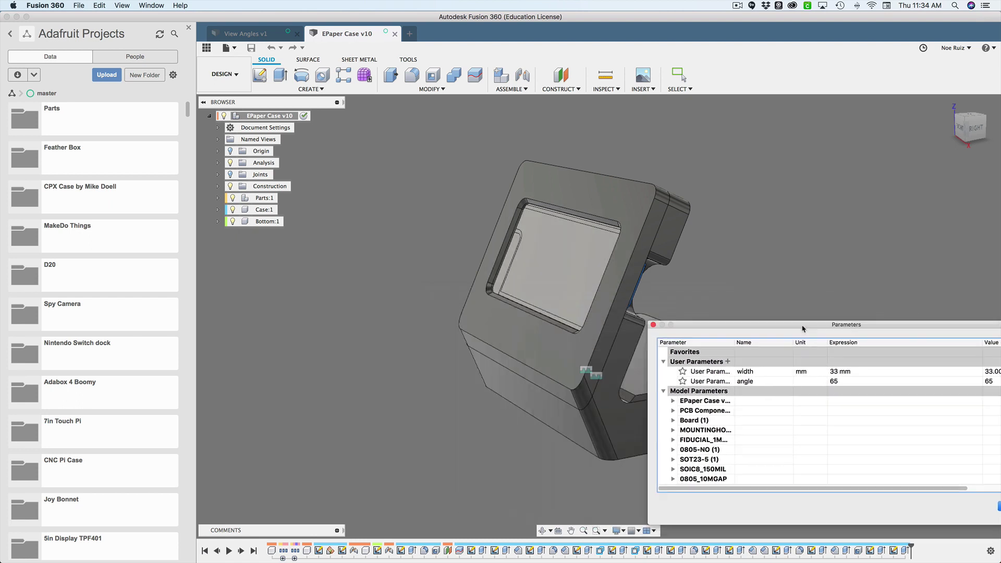
{"action": "double_click", "coordinate": [841, 384]}
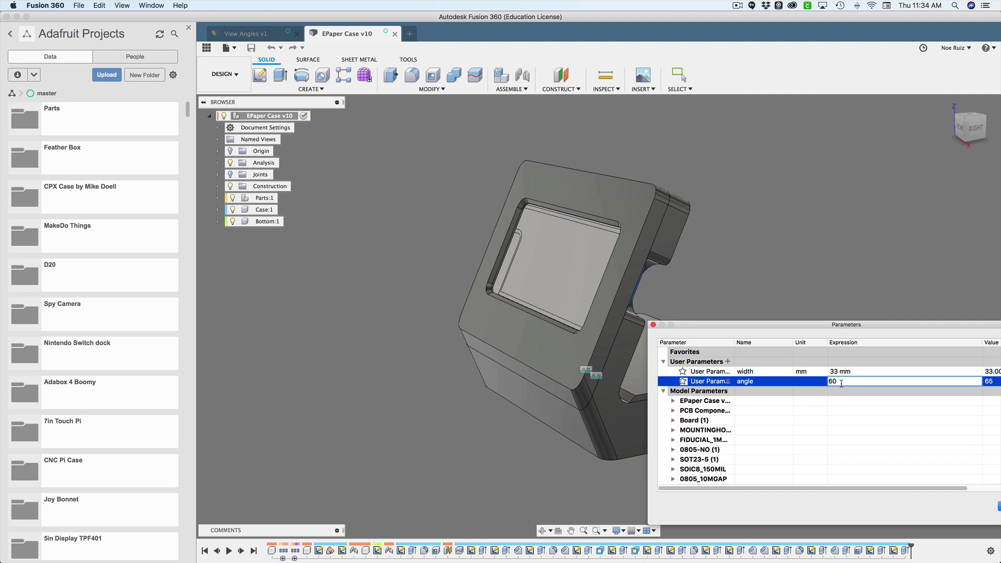
{"action": "type", "text": "60"}
{"action": "key", "text": "Return"}
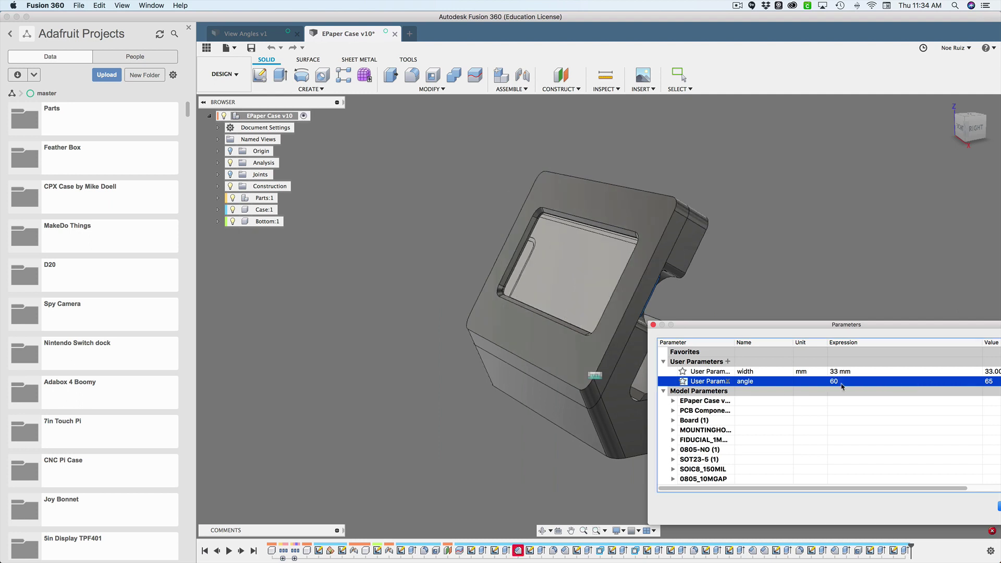
- Set the user parameter angle to 45 and accept the parameter changes
{"action": "double_click", "coordinate": [842, 384]}
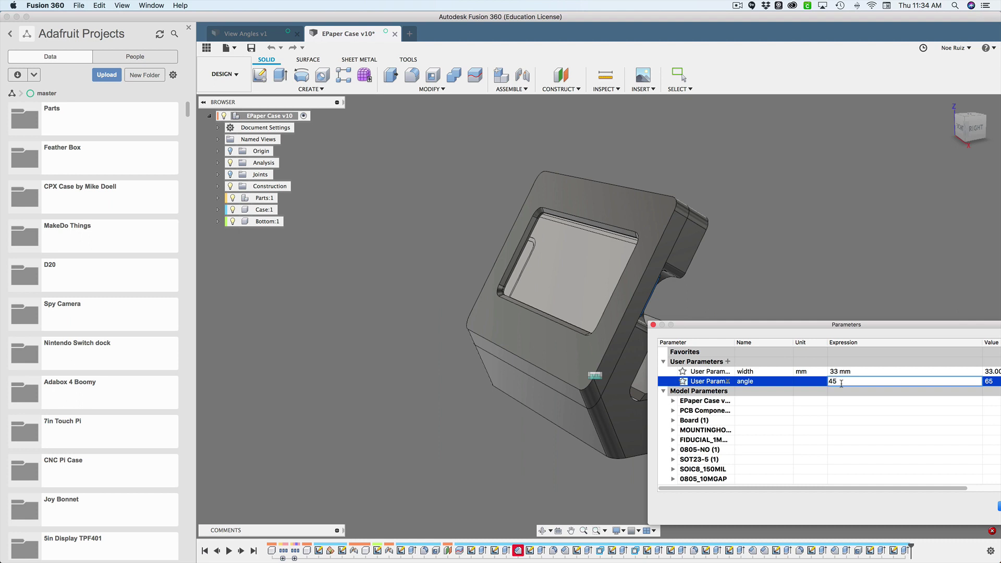
{"action": "key", "text": "Return"}
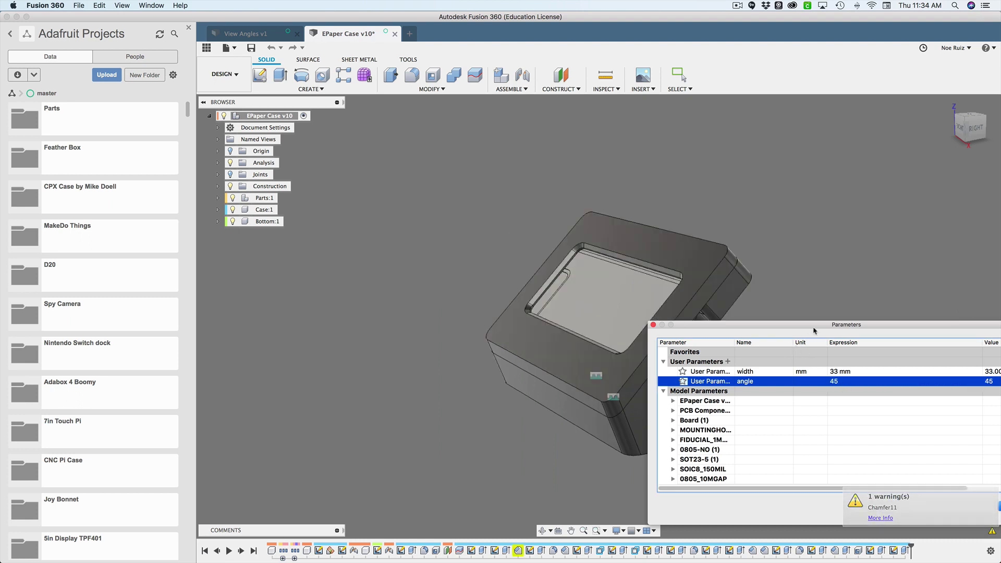
{"action": "left_click_drag", "start_coordinate": [812, 330], "coordinate": [555, 444]}
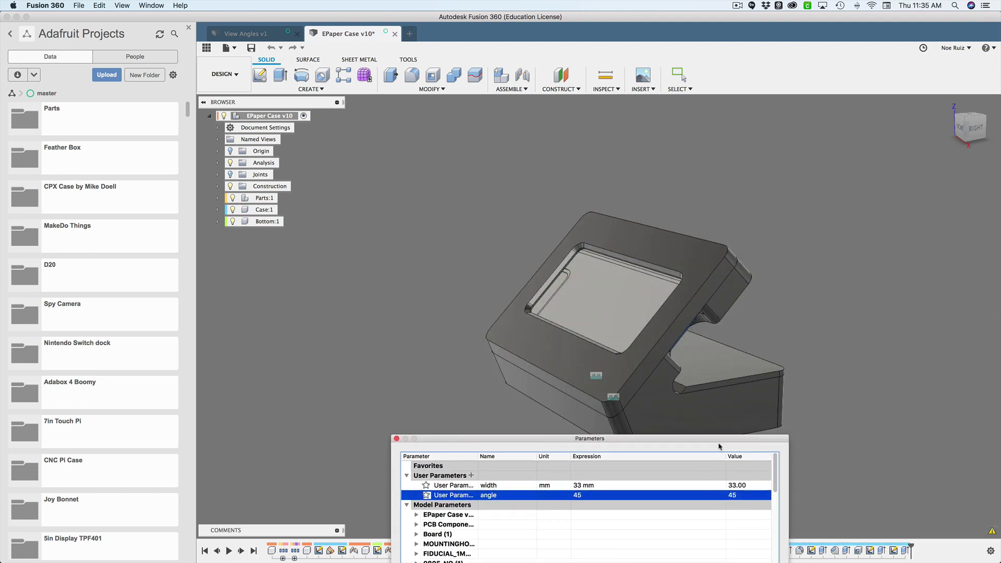
{"action": "left_click_drag", "start_coordinate": [716, 442], "coordinate": [584, 368]}
{"action": "left_click", "coordinate": [633, 546]}
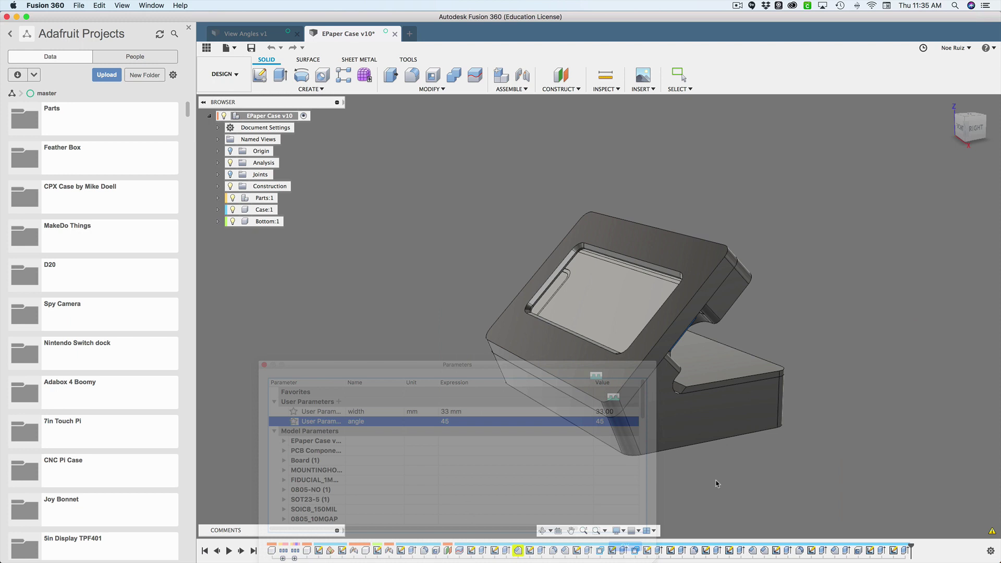
- Hide the front bezel of the case that frames the e-ink display
{"action": "middle_click_drag", "start_coordinate": [574, 375], "coordinate": [644, 407], "text": "shift"}
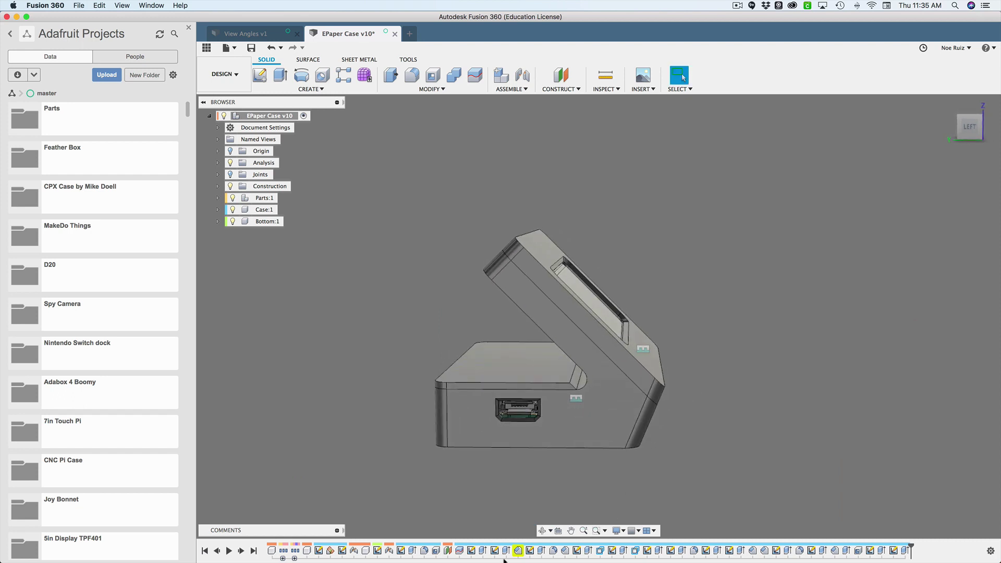
{"action": "middle_click_drag", "start_coordinate": [670, 491], "coordinate": [497, 425], "text": "shift"}
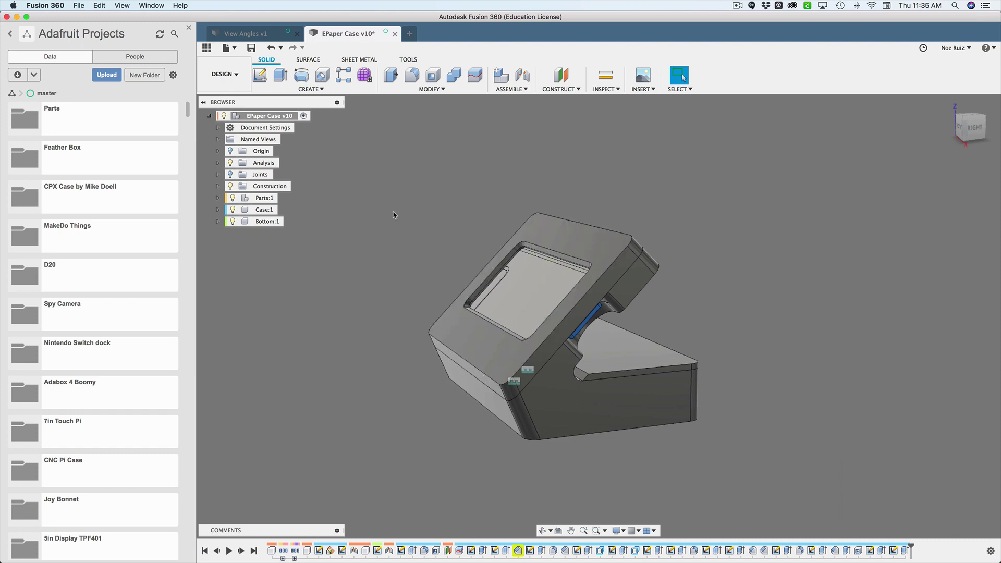
{"action": "left_click", "coordinate": [457, 313]}
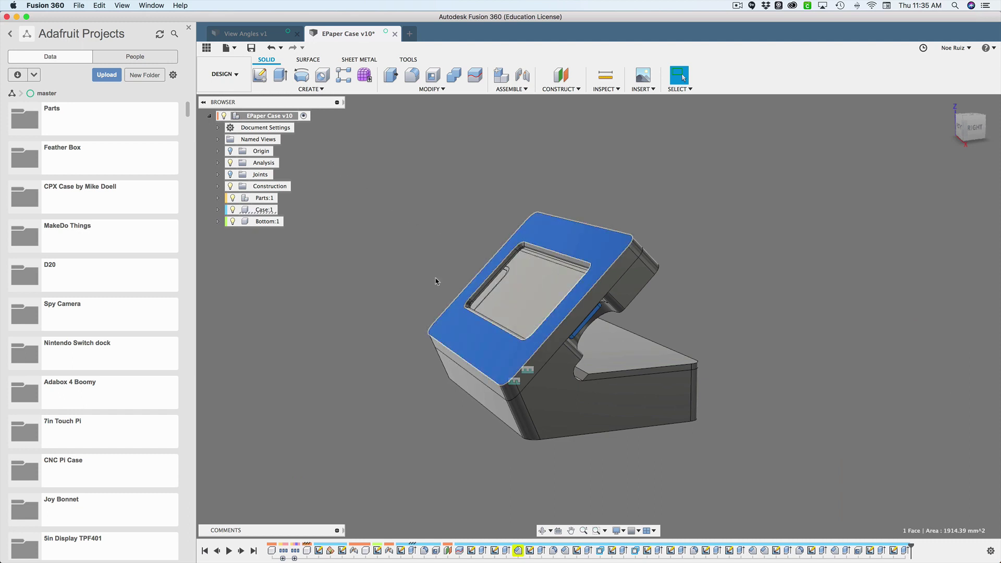
{"action": "key", "text": "v"}
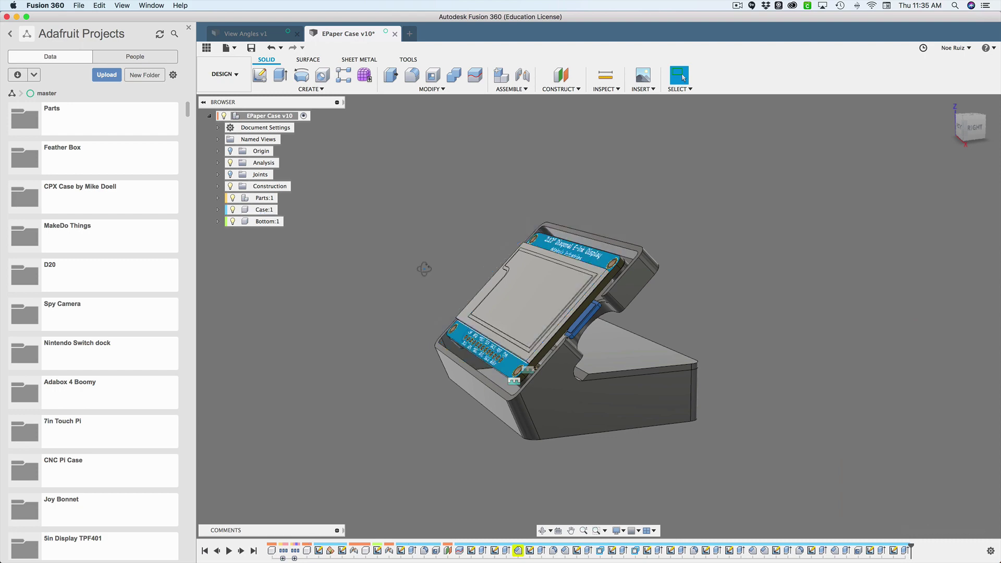
- Hide the flat cover on top of the case's base to expose the circuit board inside
{"action": "middle_click_drag", "start_coordinate": [424, 270], "coordinate": [518, 269], "text": "shift"}
{"action": "scroll", "coordinate": [442, 459], "scroll_direction": "up", "scroll_amount": 5}
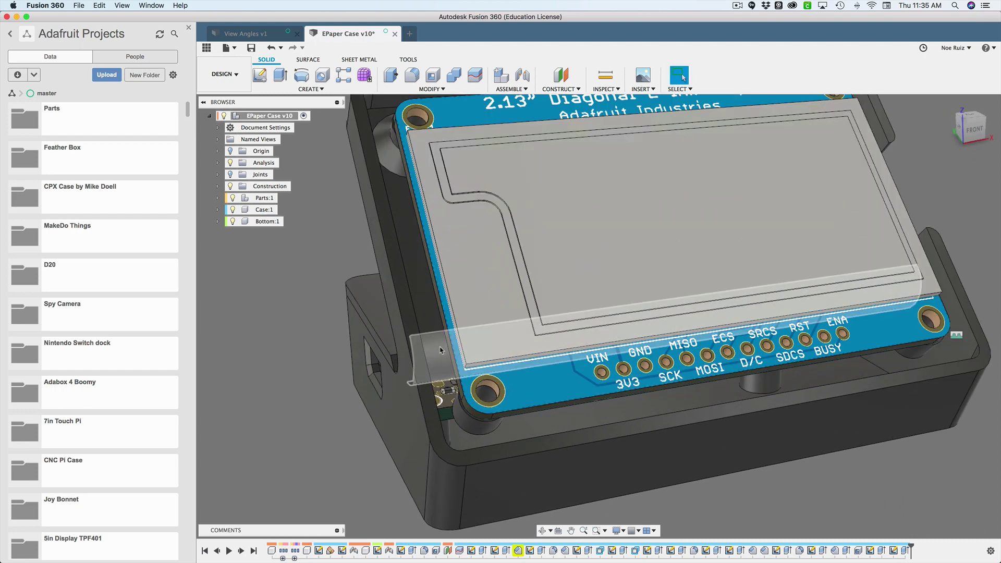
{"action": "scroll", "coordinate": [436, 328], "scroll_direction": "down", "scroll_amount": 5}
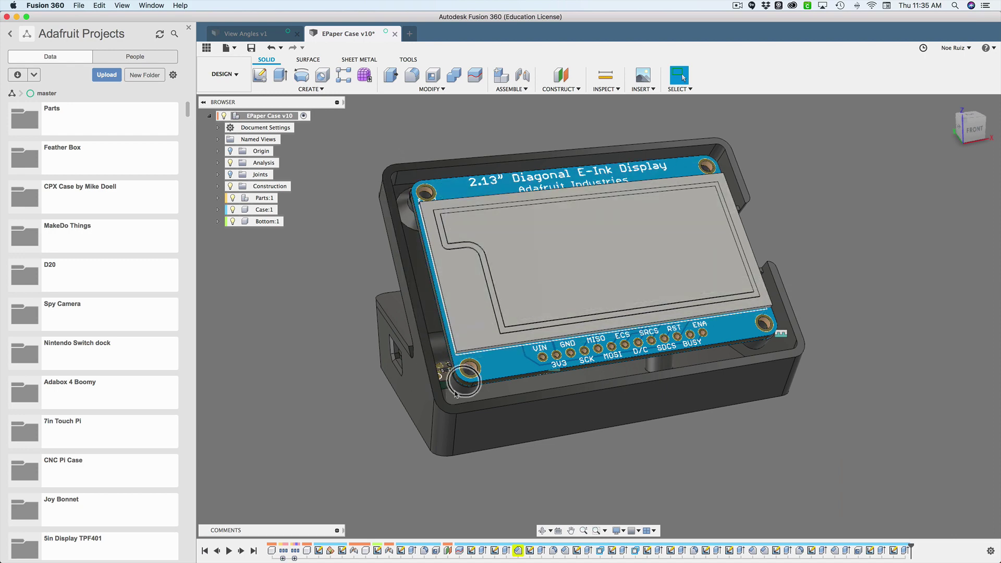
{"action": "scroll", "coordinate": [455, 395], "scroll_direction": "up", "scroll_amount": 3}
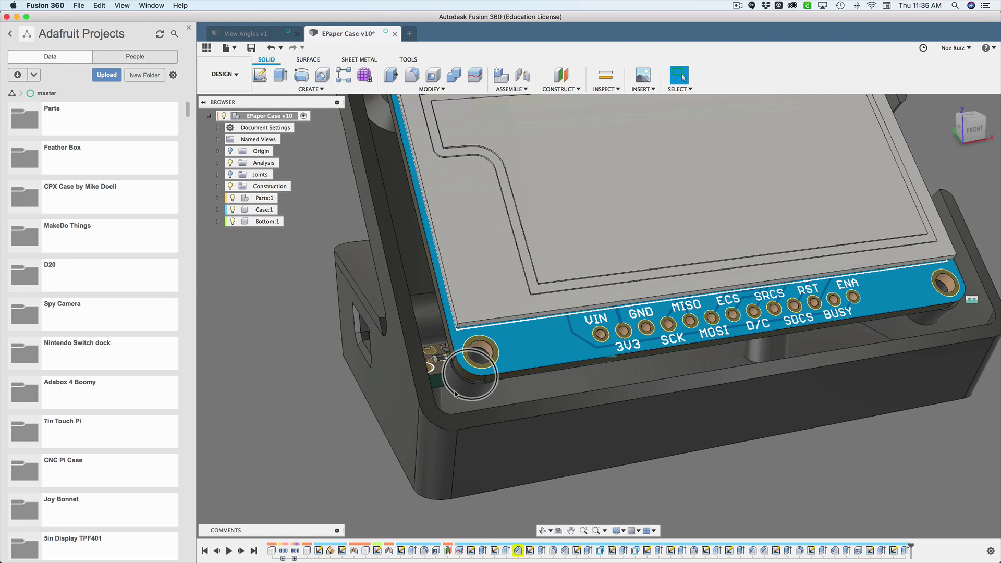
{"action": "scroll", "coordinate": [455, 394], "scroll_direction": "down", "scroll_amount": 10}
{"action": "middle_click_drag", "start_coordinate": [756, 339], "coordinate": [769, 362], "text": "shift"}
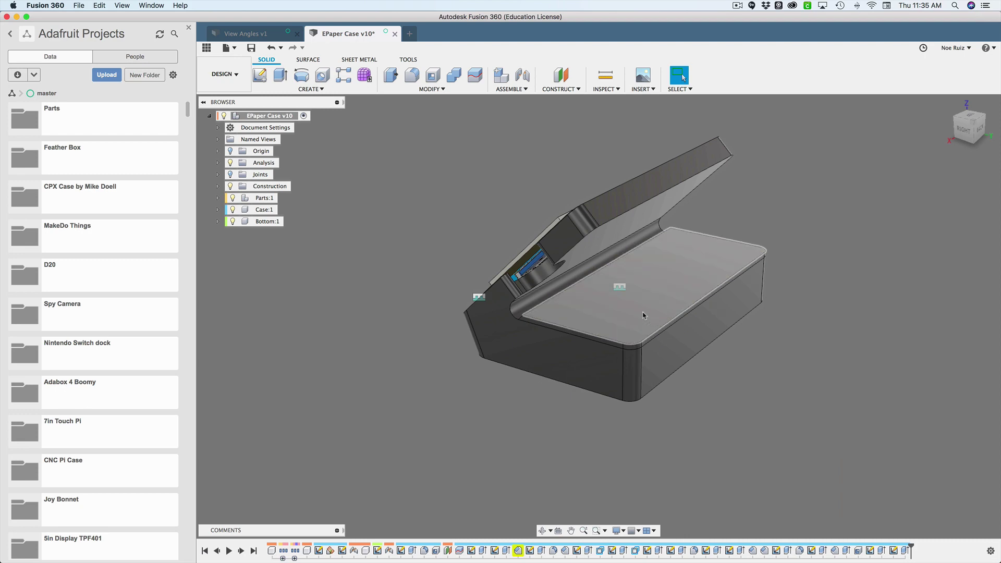
{"action": "left_click", "coordinate": [578, 316]}
{"action": "key", "text": "v"}
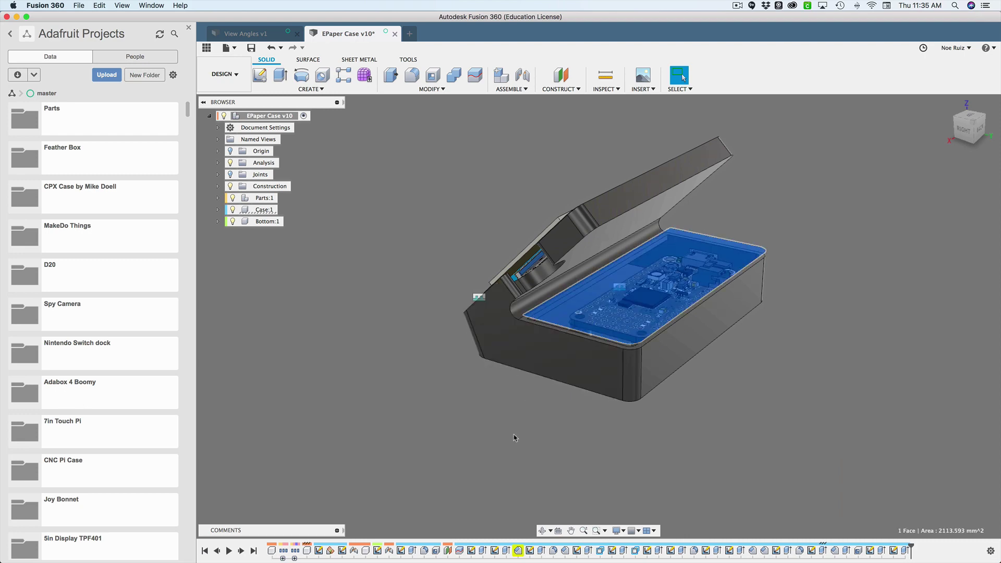
- Set the user parameter angle to 65 through Change Parameters and accept the change
{"action": "middle_click_drag", "start_coordinate": [833, 370], "coordinate": [625, 320], "text": "shift"}
{"action": "middle_click_drag", "start_coordinate": [782, 369], "coordinate": [692, 366], "text": "shift"}
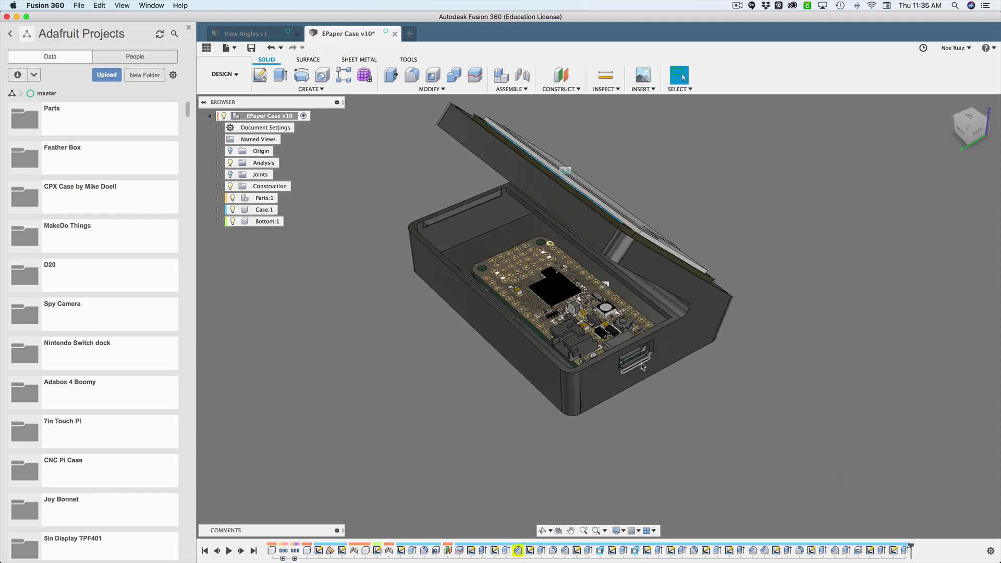
{"action": "mouse_move", "coordinate": [790, 412]}
{"action": "middle_mouse_down", "text": "shift"}
{"action": "mouse_move", "coordinate": [787, 364]}
{"action": "mouse_move", "coordinate": [776, 344]}
{"action": "mouse_move", "coordinate": [751, 339]}
{"action": "middle_mouse_up", "text": "shift"}
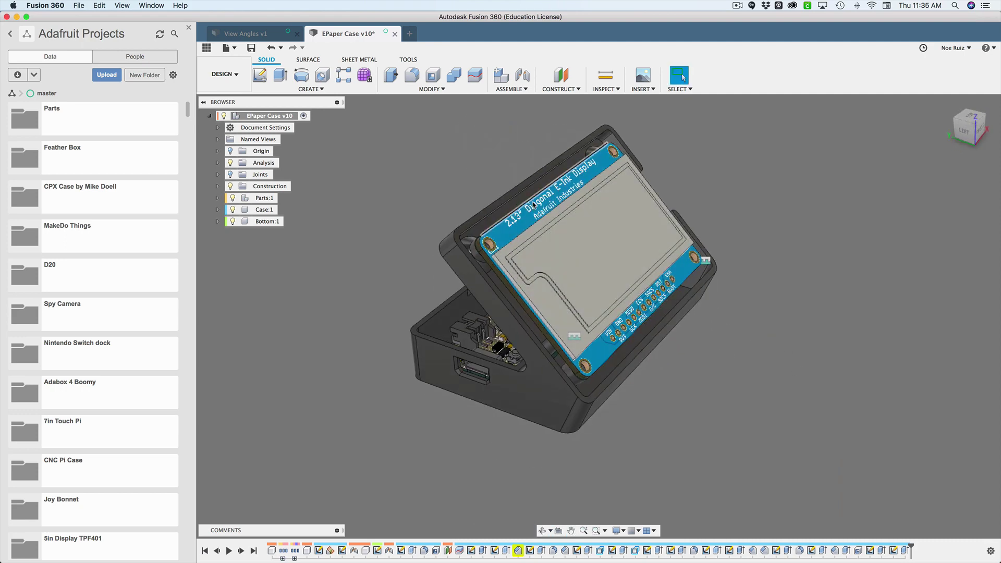
{"action": "middle_click_drag", "start_coordinate": [482, 195], "coordinate": [392, 203]}
{"action": "key", "text": "Escape"}
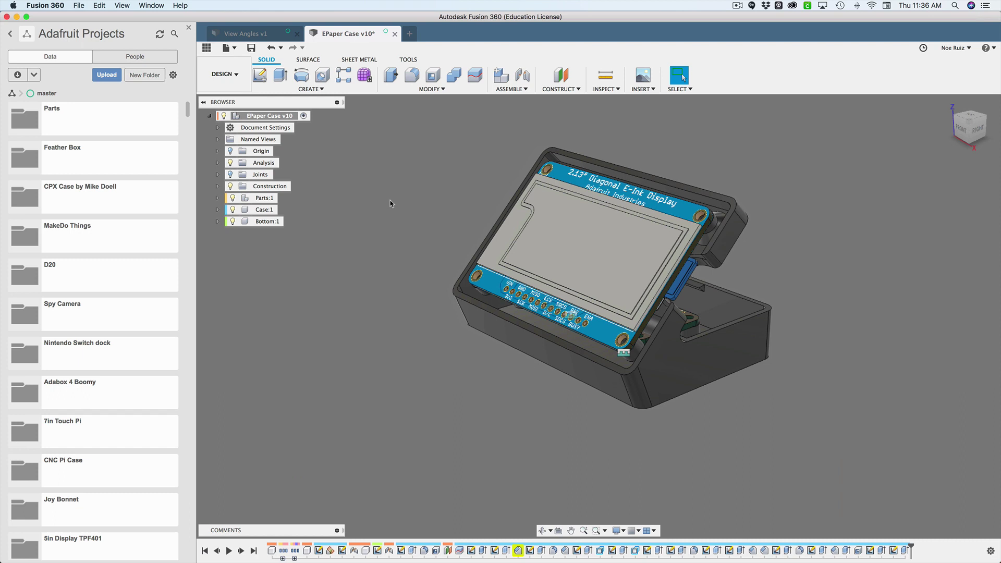
{"action": "type", "text": "spara"}
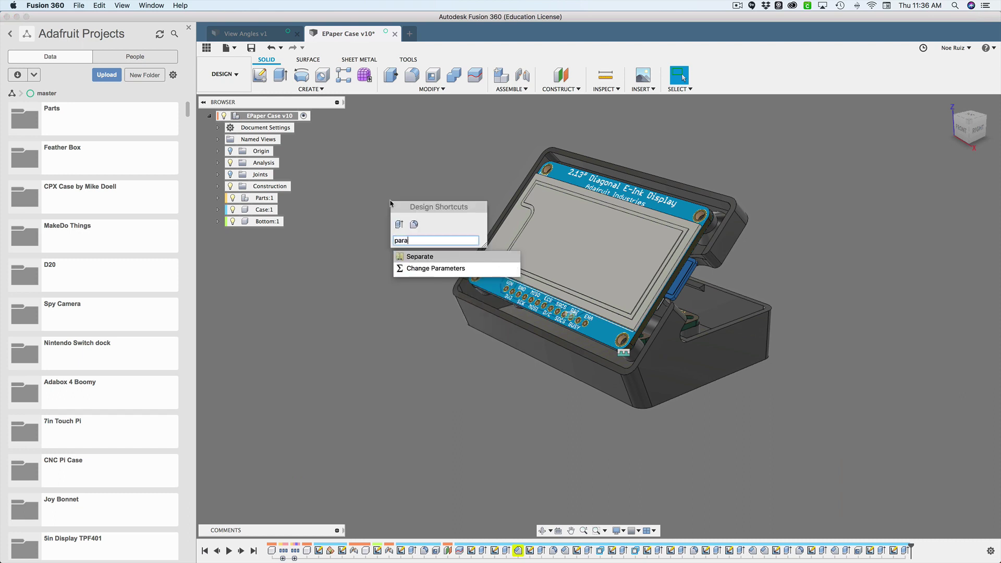
{"action": "key", "text": "Down"}
{"action": "key", "text": "Return"}
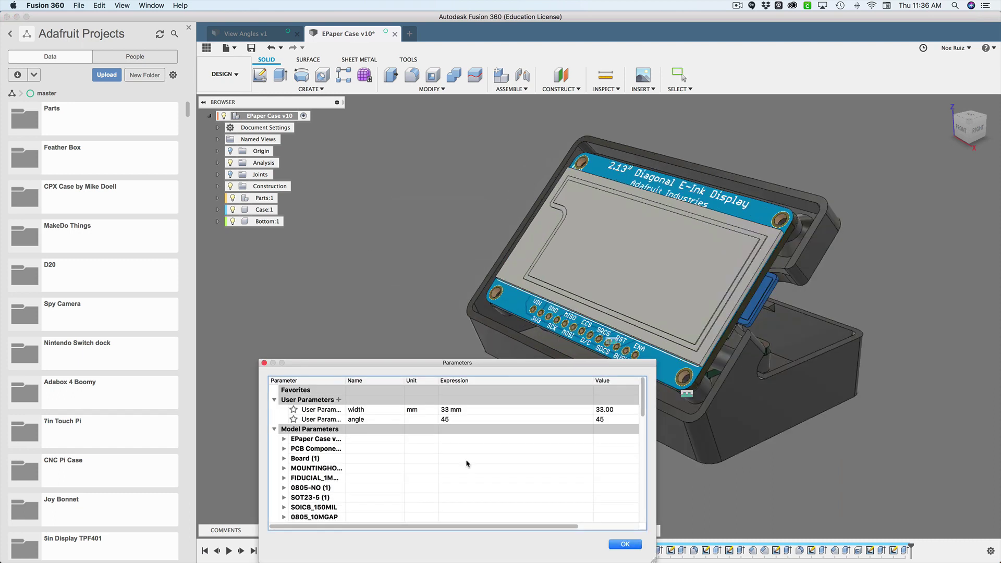
{"action": "left_click", "coordinate": [451, 421]}
{"action": "left_click", "coordinate": [447, 420]}
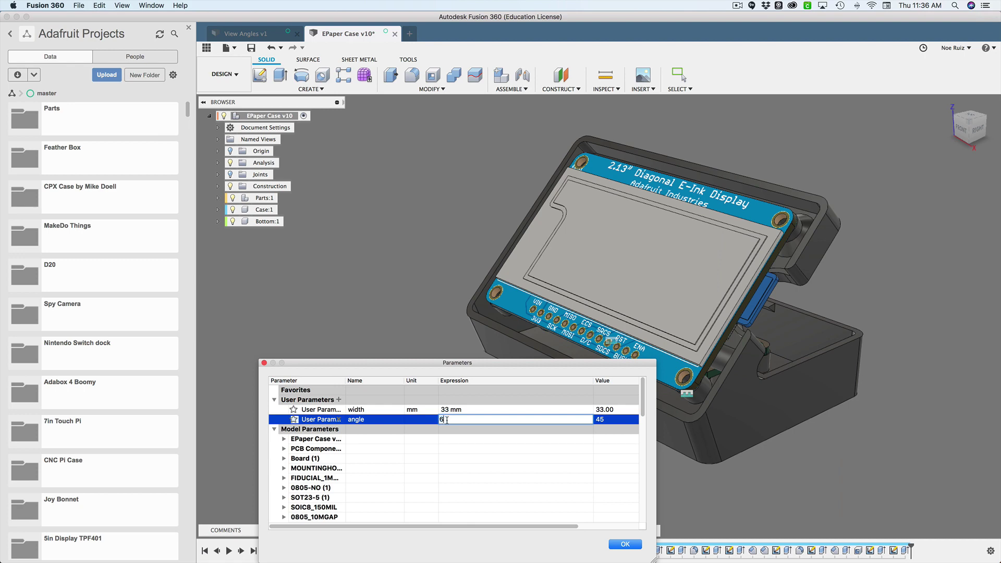
{"action": "type", "text": "65"}
{"action": "key", "text": "Return"}
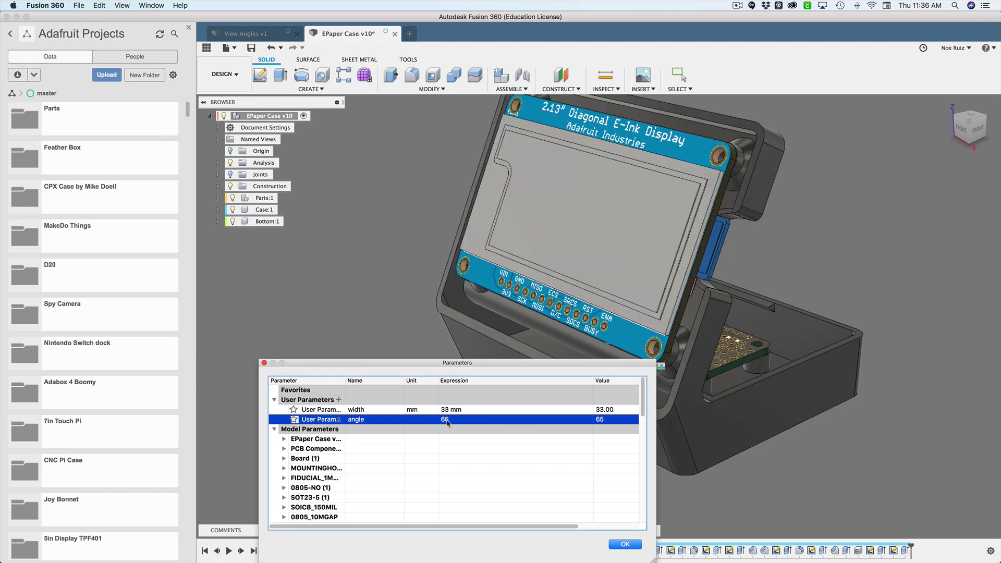
{"action": "left_click", "coordinate": [608, 545]}
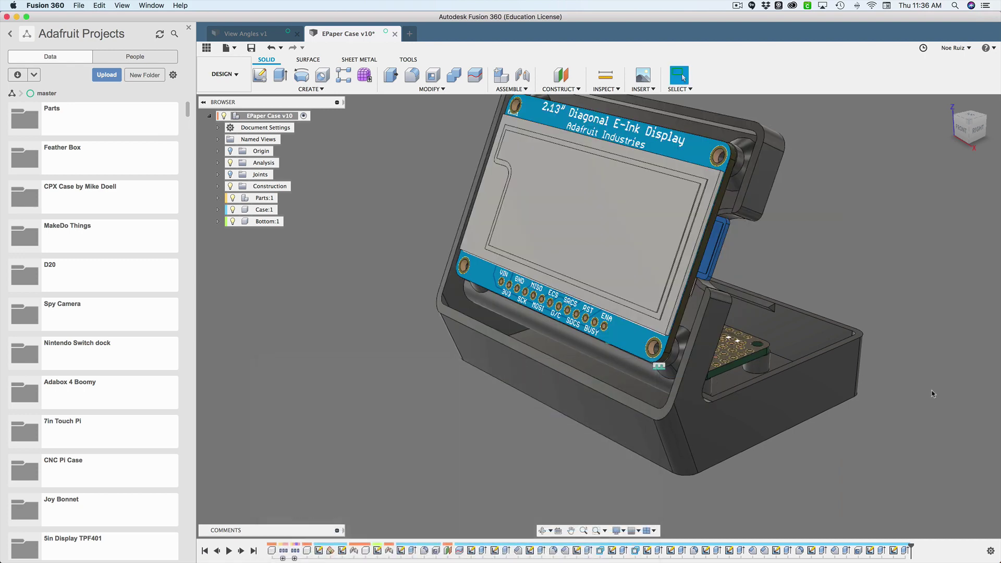
- Examine the circuit board in the base and the display's lower mounting corner for clearance at the new angle
{"action": "middle_click_drag", "start_coordinate": [742, 496], "coordinate": [540, 277], "text": "shift"}
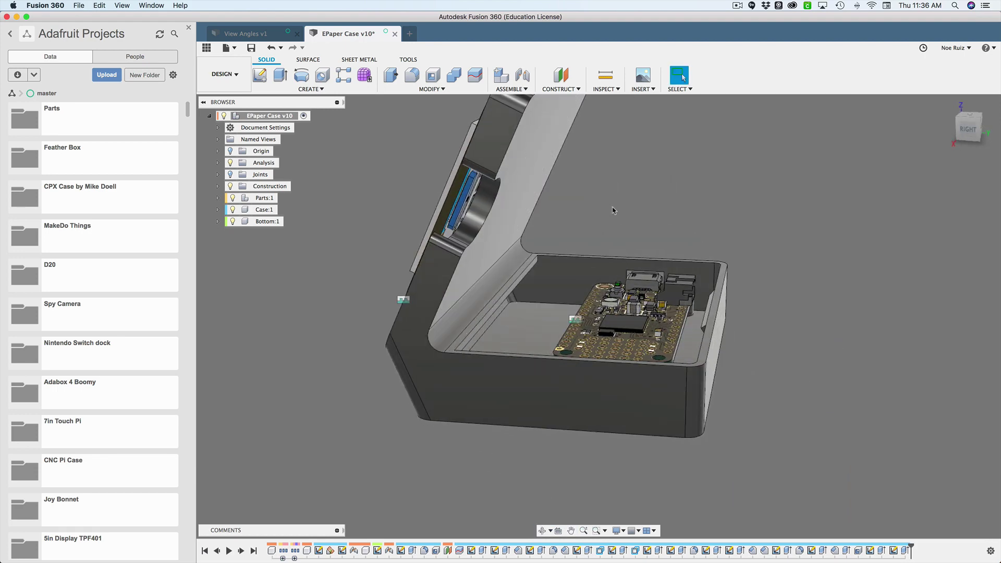
{"action": "middle_click_drag", "start_coordinate": [642, 204], "coordinate": [610, 171], "text": "shift"}
{"action": "scroll", "coordinate": [604, 213], "scroll_direction": "up", "scroll_amount": 5}
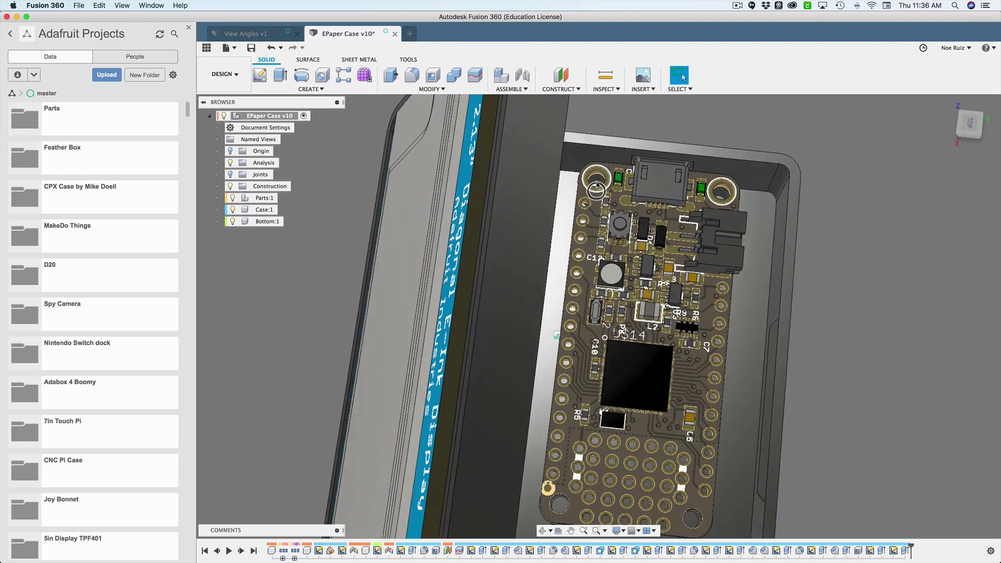
{"action": "scroll", "coordinate": [620, 197], "scroll_direction": "down", "scroll_amount": 7}
{"action": "mouse_move", "coordinate": [783, 354]}
{"action": "middle_mouse_down", "text": "shift"}
{"action": "mouse_move", "coordinate": [762, 312]}
{"action": "mouse_move", "coordinate": [637, 301]}
{"action": "mouse_move", "coordinate": [420, 343]}
{"action": "mouse_move", "coordinate": [464, 352]}
{"action": "mouse_move", "coordinate": [497, 336]}
{"action": "mouse_move", "coordinate": [393, 313]}
{"action": "mouse_move", "coordinate": [436, 332]}
{"action": "middle_mouse_up", "text": "shift"}
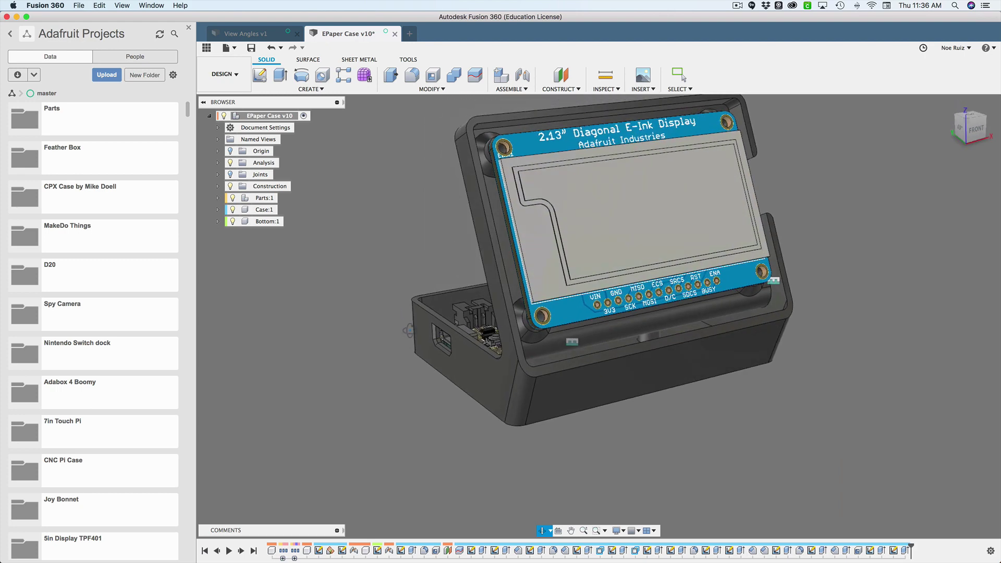
{"action": "scroll", "coordinate": [545, 336], "scroll_direction": "up", "scroll_amount": 5}
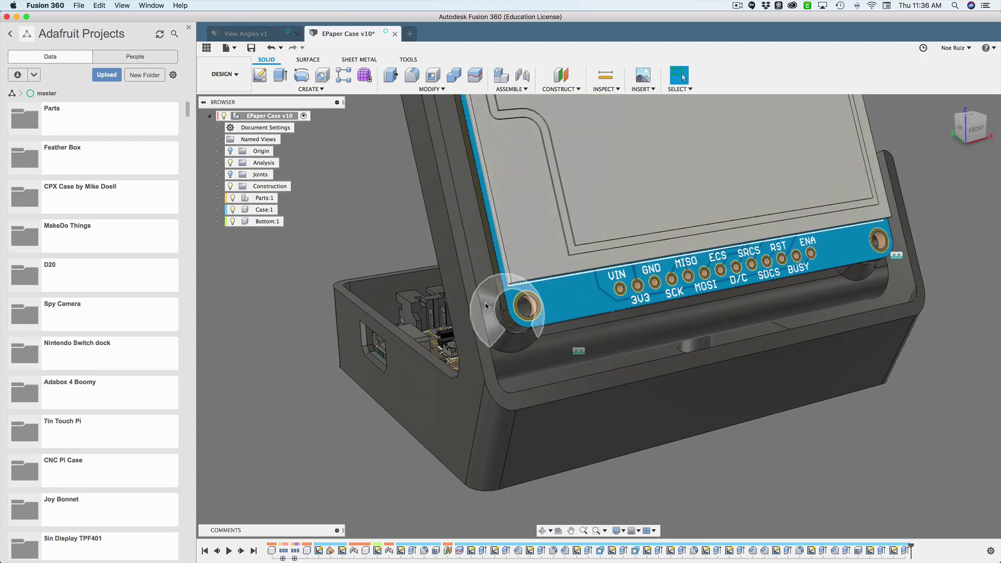
{"action": "scroll", "coordinate": [484, 296], "scroll_direction": "down", "scroll_amount": 5}
{"action": "middle_click_drag", "start_coordinate": [456, 295], "coordinate": [463, 366]}
{"action": "scroll", "coordinate": [464, 367], "scroll_direction": "down", "scroll_amount": 2}
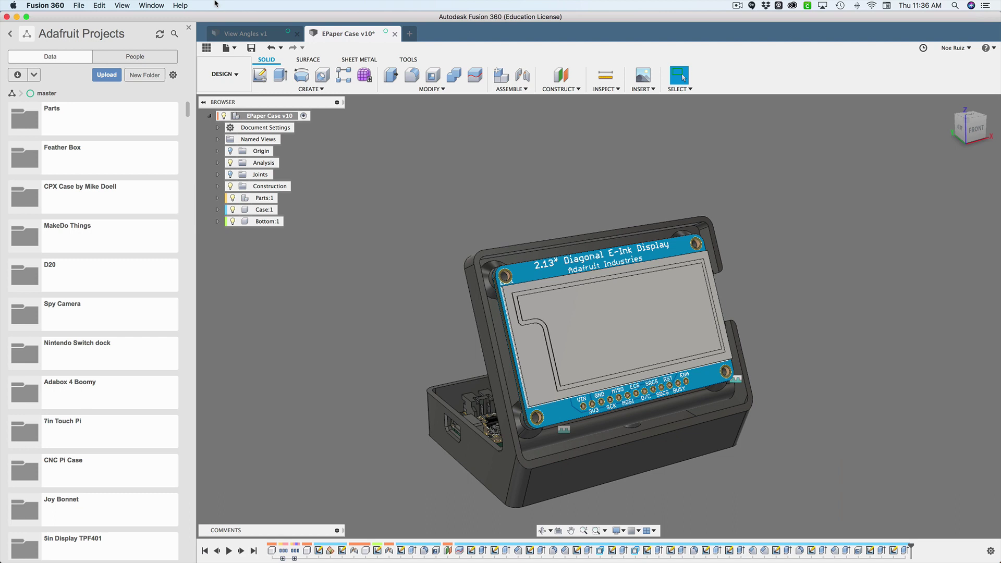
- Switch to the View Angles design and create an empty, activated component named Parts
{"action": "left_click", "coordinate": [239, 33]}
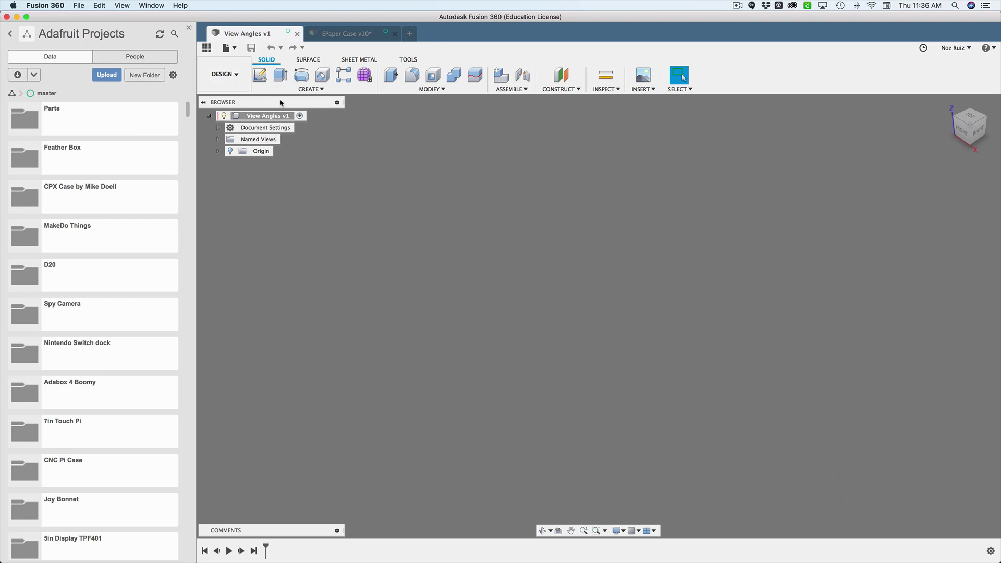
{"action": "type", "text": "snew"}
{"action": "key", "text": "Return"}
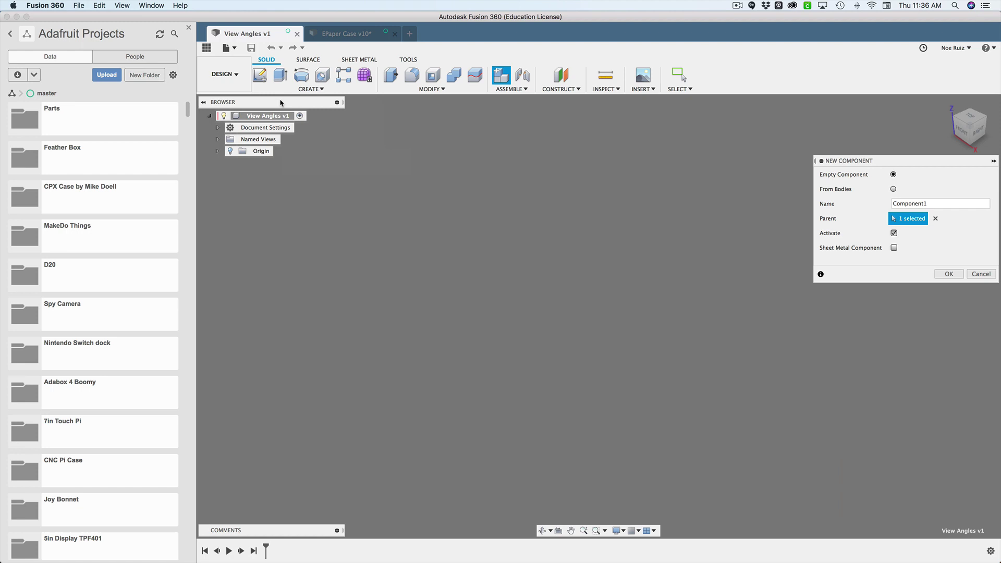
{"action": "double_click", "coordinate": [899, 204]}
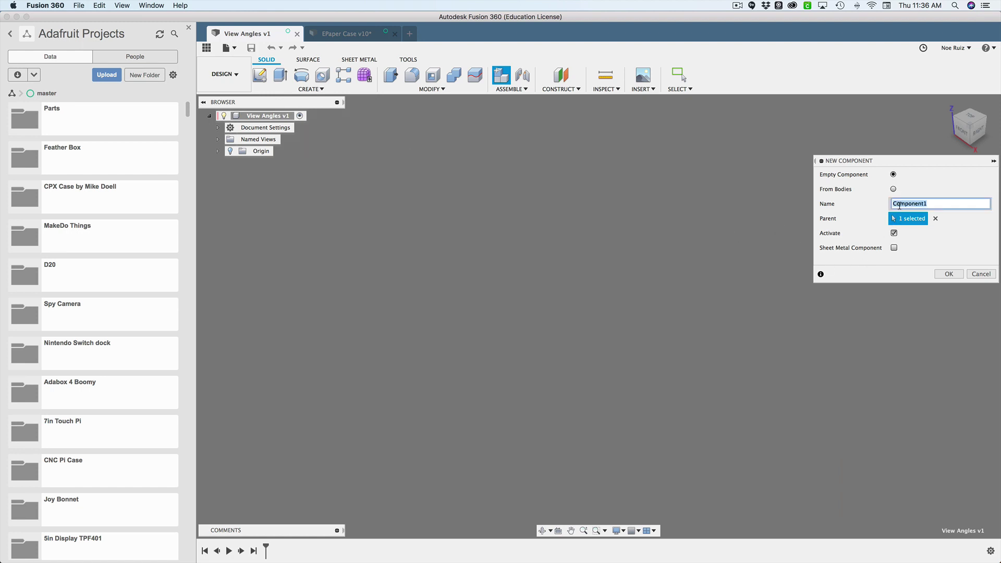
{"action": "type", "text": "Parts"}
{"action": "key", "text": "Return"}
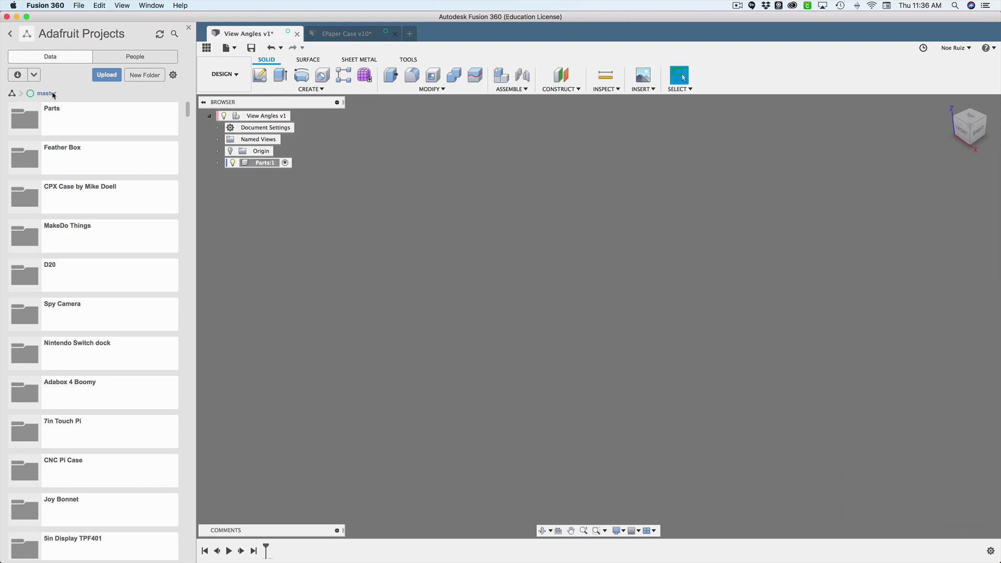
- Insert the Radio Bonnet rev B from the project's Parts folder into the Parts component at its default position
{"action": "scroll", "coordinate": [34, 234], "scroll_direction": "down", "scroll_amount": 15}
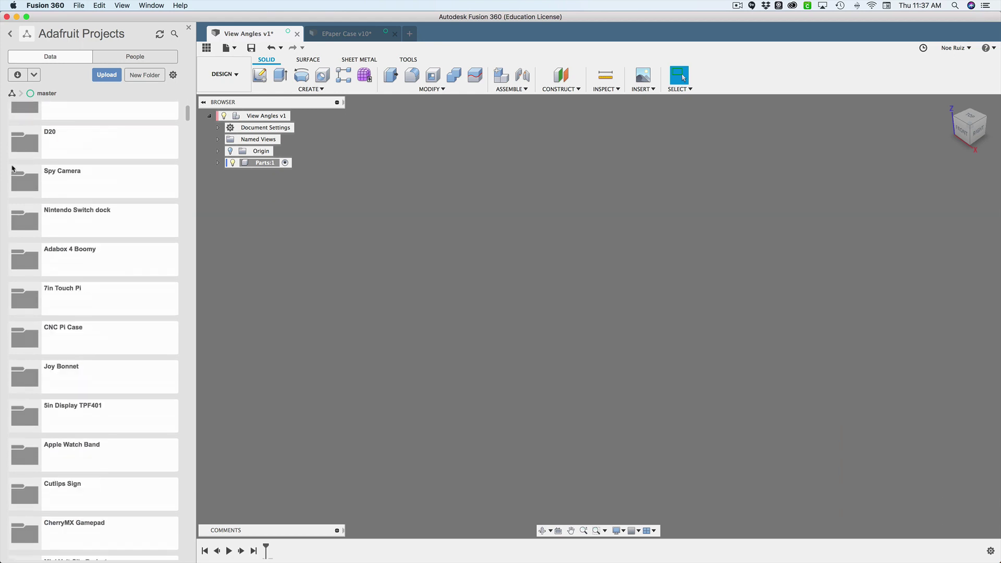
{"action": "scroll", "coordinate": [34, 235], "scroll_direction": "down", "scroll_amount": 20}
{"action": "scroll", "coordinate": [35, 233], "scroll_direction": "up", "scroll_amount": 20}
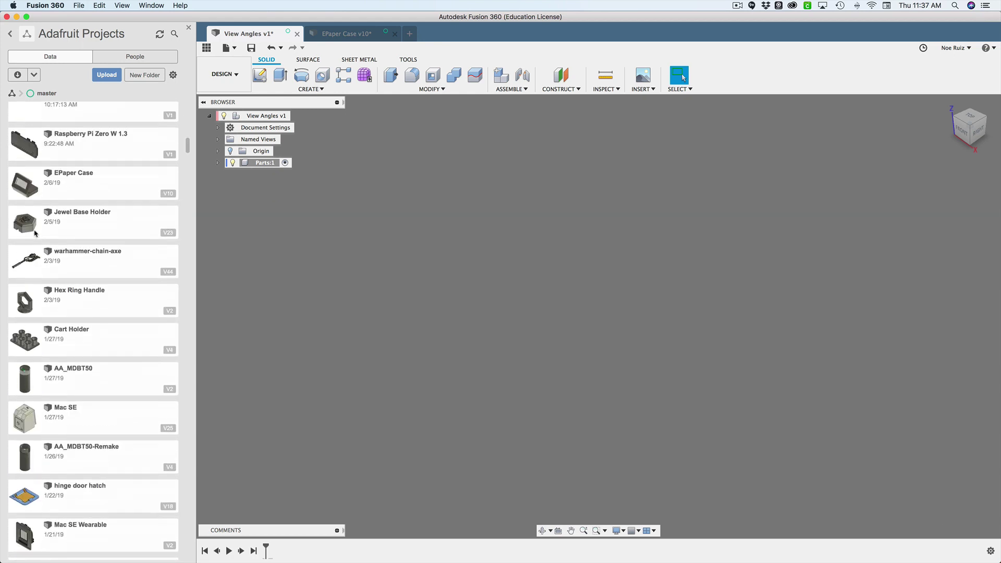
{"action": "left_click", "coordinate": [57, 124]}
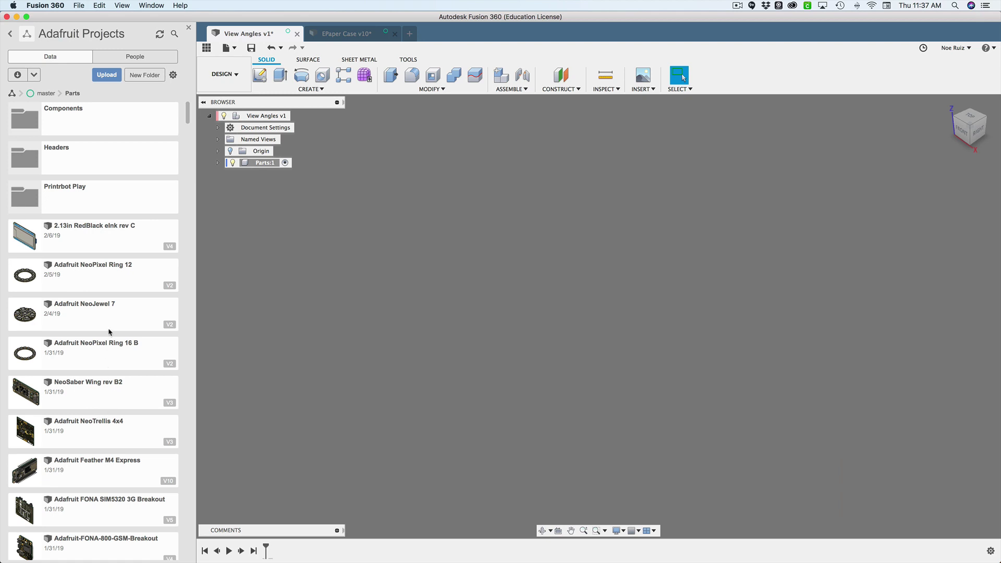
{"action": "scroll", "coordinate": [118, 407], "scroll_direction": "down", "scroll_amount": 8}
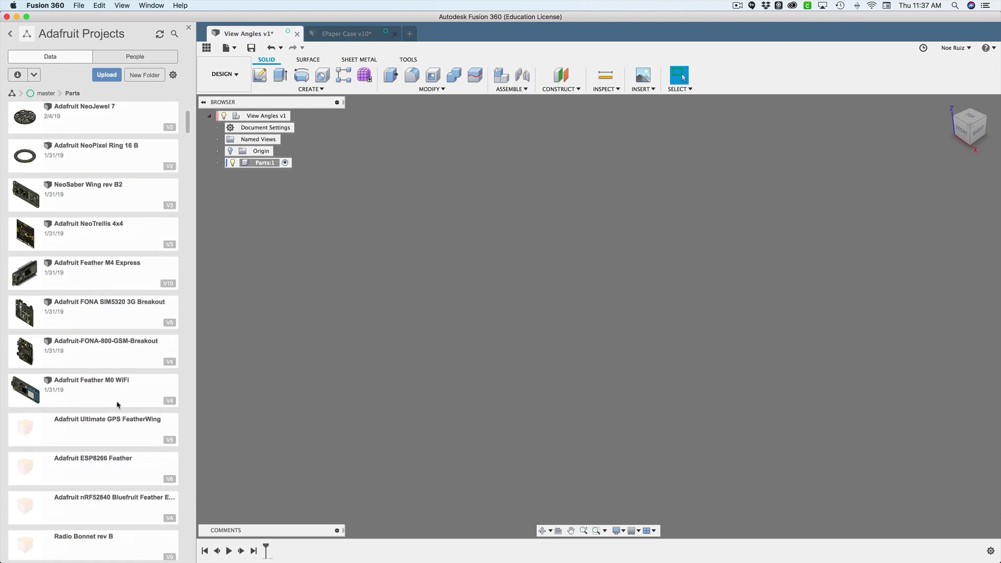
{"action": "scroll", "coordinate": [117, 397], "scroll_direction": "down", "scroll_amount": 2}
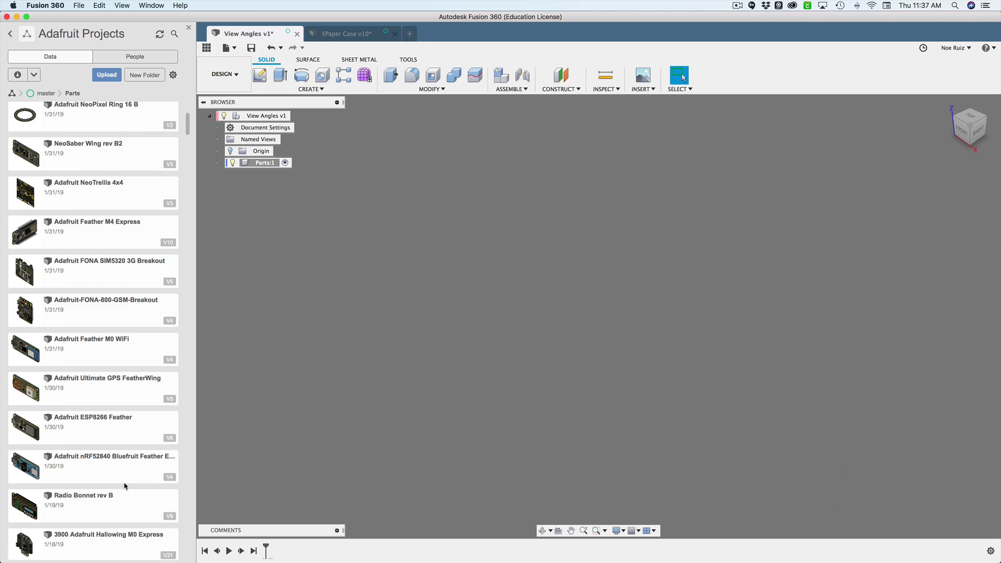
{"action": "right_click", "coordinate": [144, 508]}
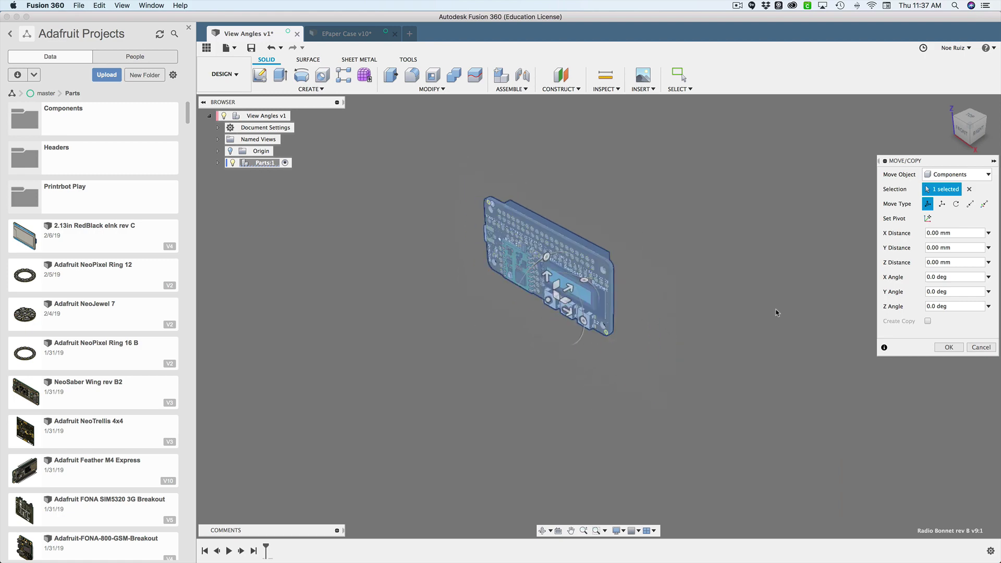
{"action": "key", "text": "Return"}
{"action": "middle_click_drag", "start_coordinate": [543, 256], "coordinate": [573, 328]}
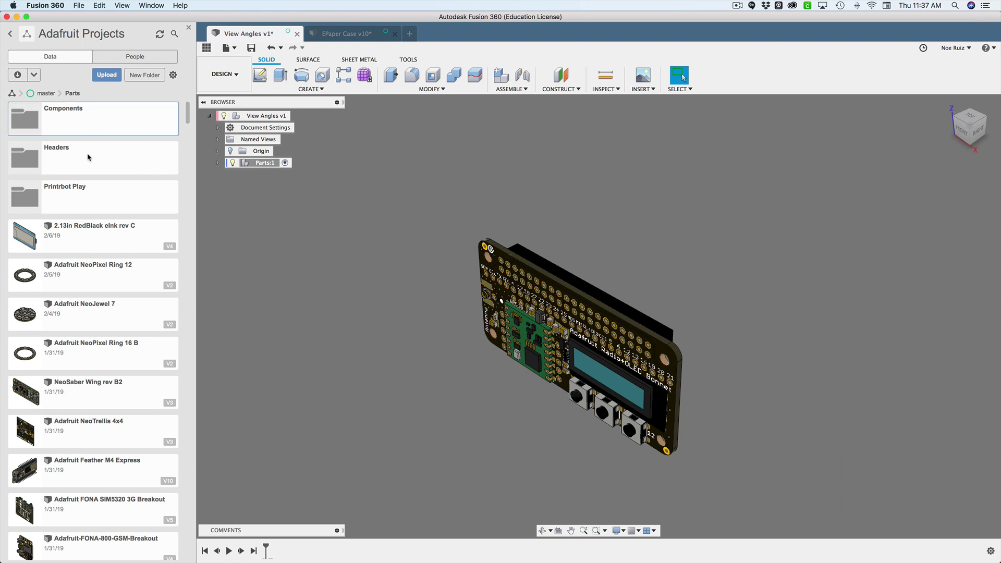
- Look through the parts library for the Raspberry Pi board and search the project for "Pi Zero W"
{"action": "scroll", "coordinate": [97, 288], "scroll_direction": "down", "scroll_amount": 5}
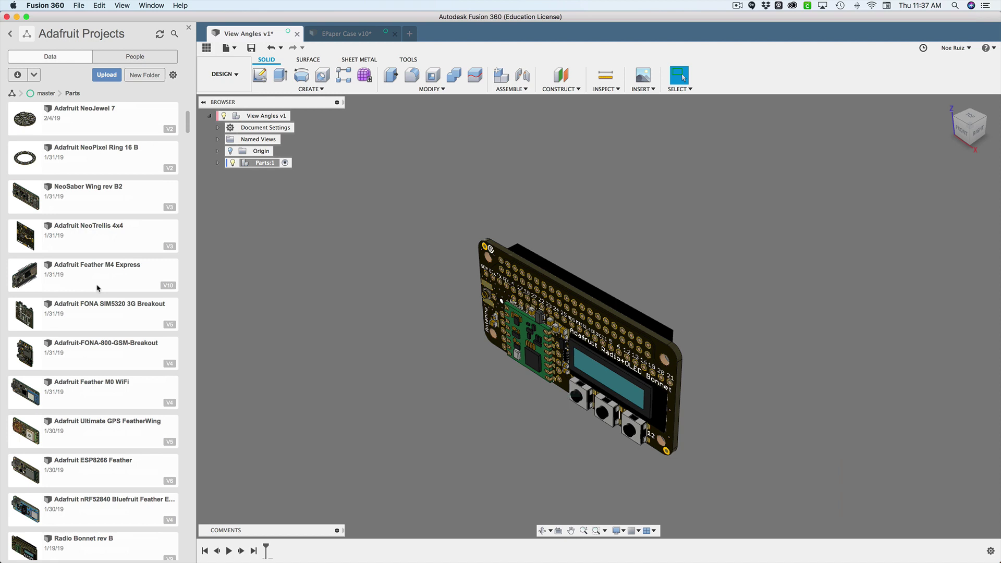
{"action": "scroll", "coordinate": [97, 288], "scroll_direction": "down", "scroll_amount": 1}
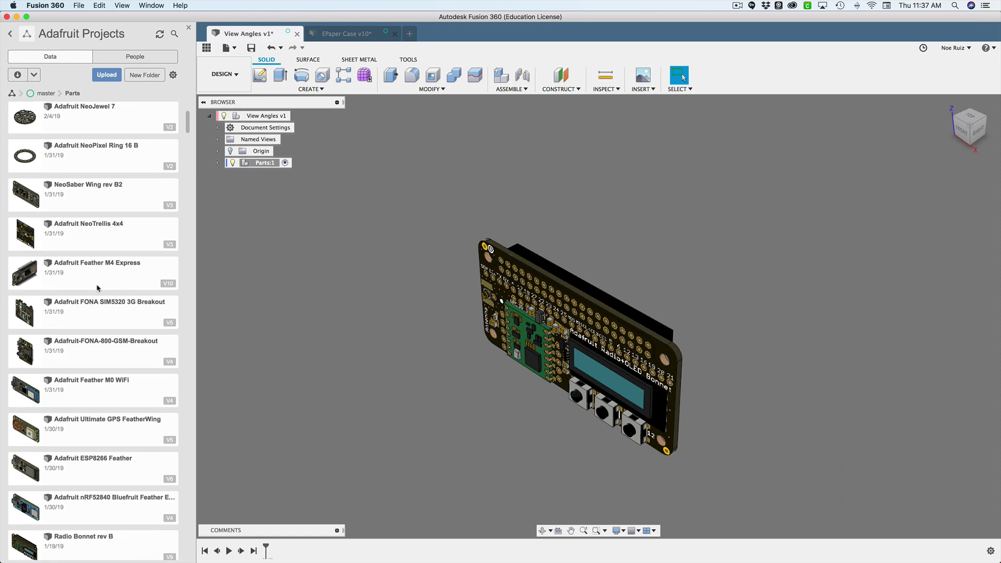
{"action": "scroll", "coordinate": [98, 288], "scroll_direction": "down", "scroll_amount": 5}
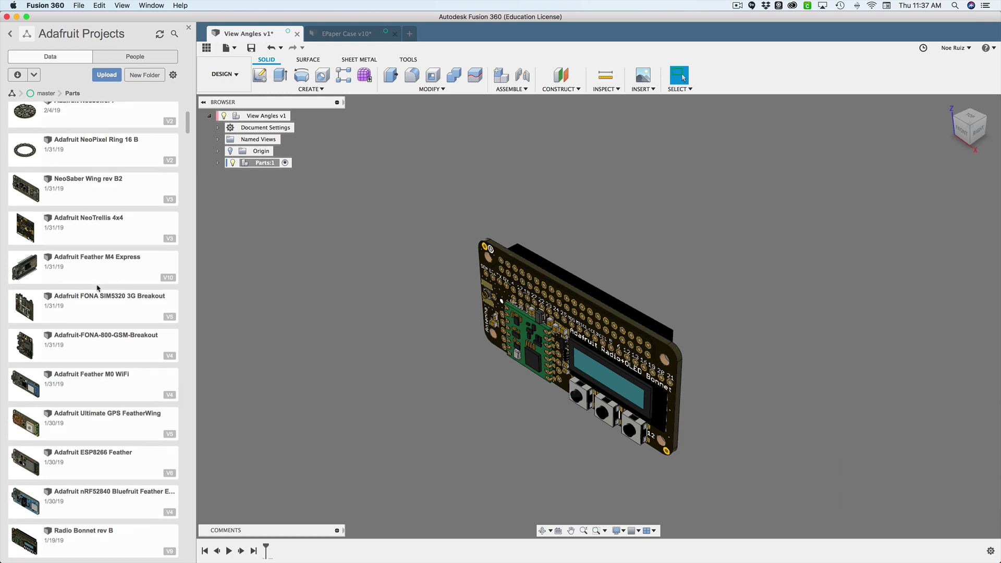
{"action": "scroll", "coordinate": [97, 288], "scroll_direction": "down", "scroll_amount": 6}
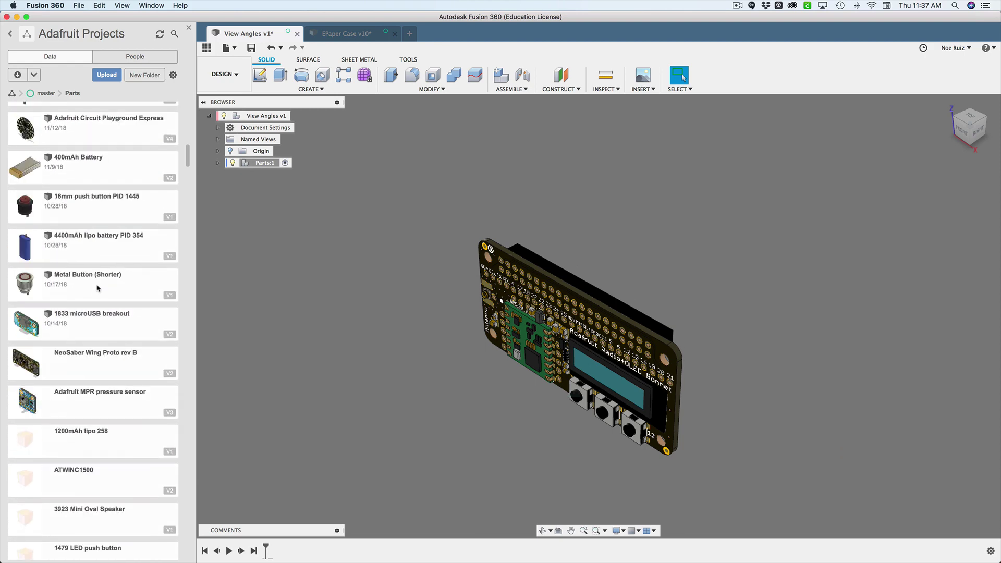
{"action": "scroll", "coordinate": [97, 288], "scroll_direction": "up", "scroll_amount": 10}
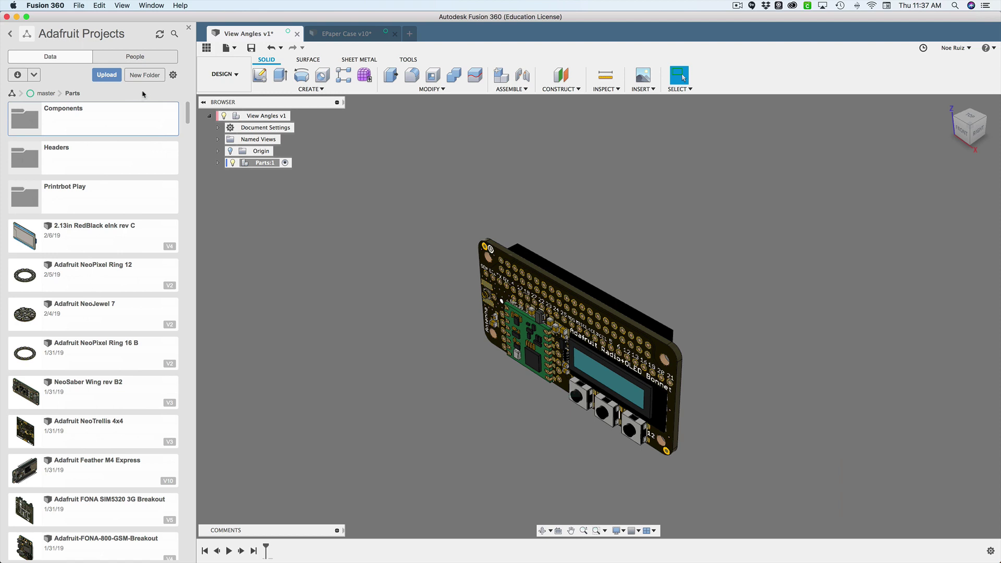
{"action": "left_click", "coordinate": [174, 33]}
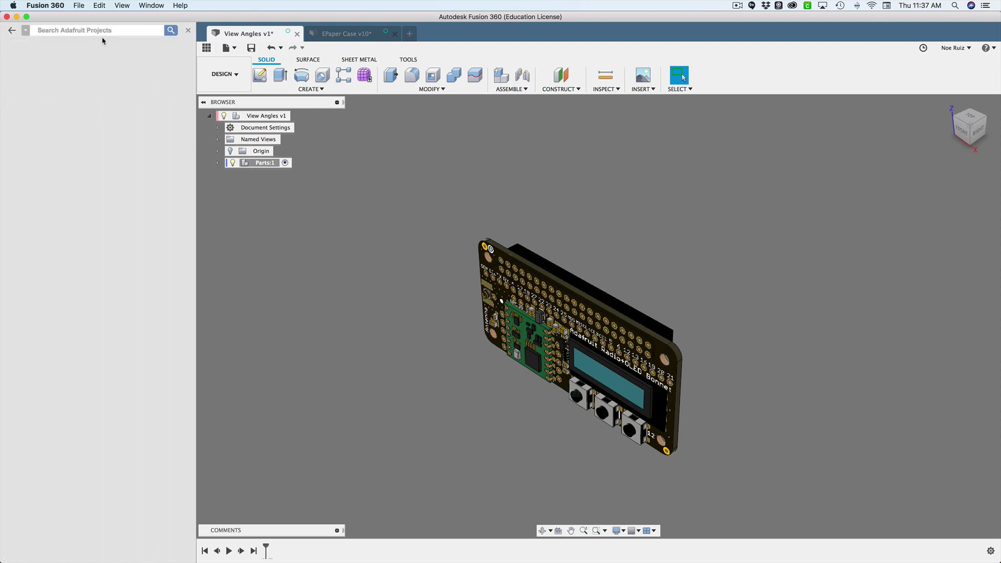
{"action": "type", "text": "Pi Zero W"}
{"action": "key", "text": "Return"}
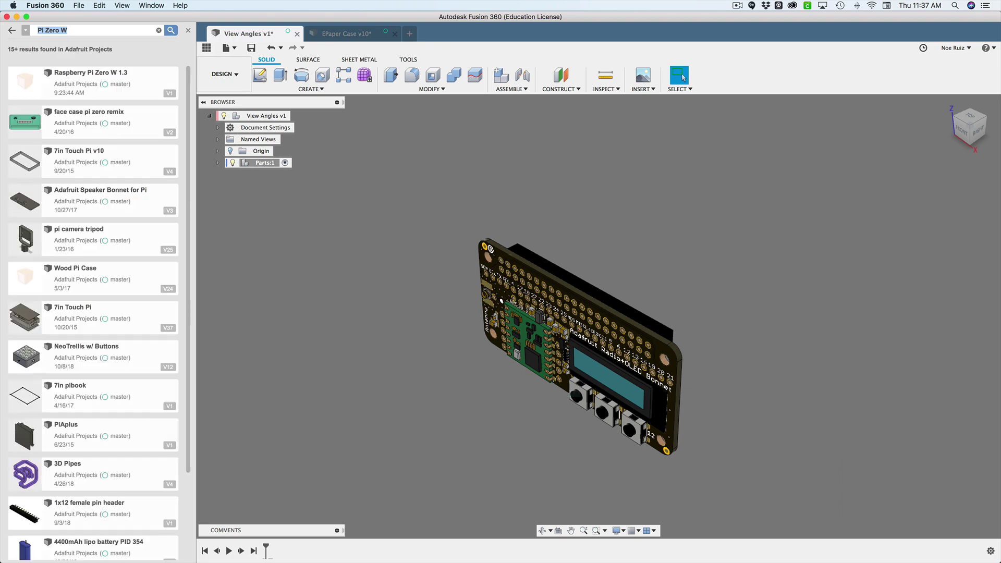
- Open the Raspberry Pi Zero W 1.3 design and examine the side of the board that carries the ports and chips
{"action": "left_click", "coordinate": [139, 80]}
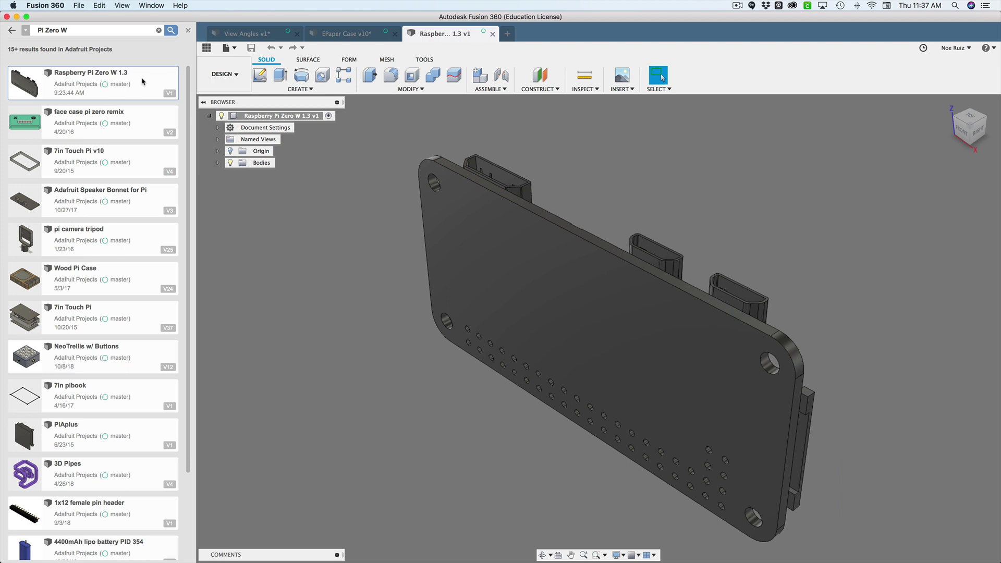
{"action": "scroll", "coordinate": [588, 211], "scroll_direction": "down", "scroll_amount": 4}
{"action": "middle_click_drag", "start_coordinate": [721, 260], "coordinate": [503, 138], "text": "shift"}
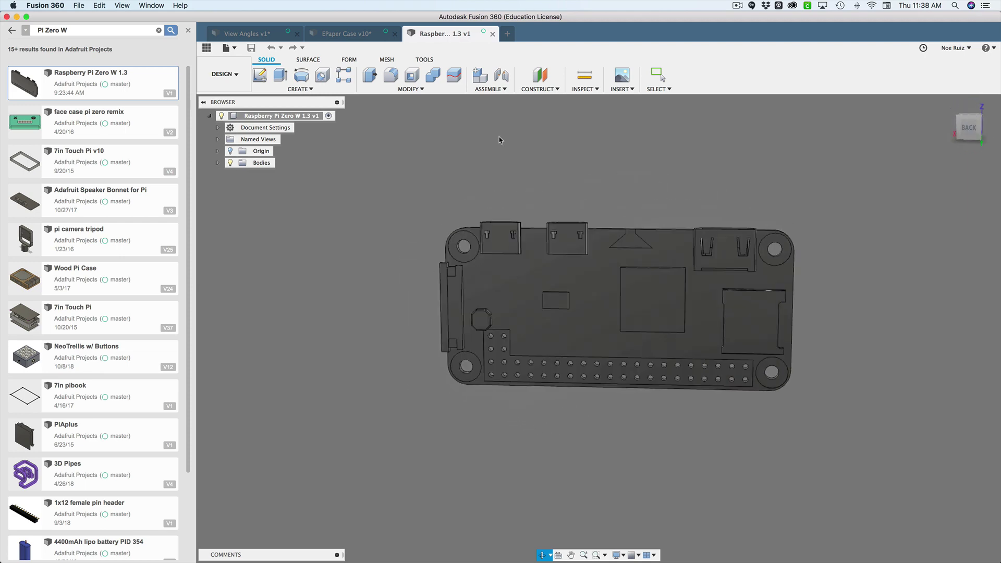
- Insert the Raspberry Pi Zero W 1.3 into the Parts component of the View Angles design at its default position
{"action": "left_click", "coordinate": [277, 34]}
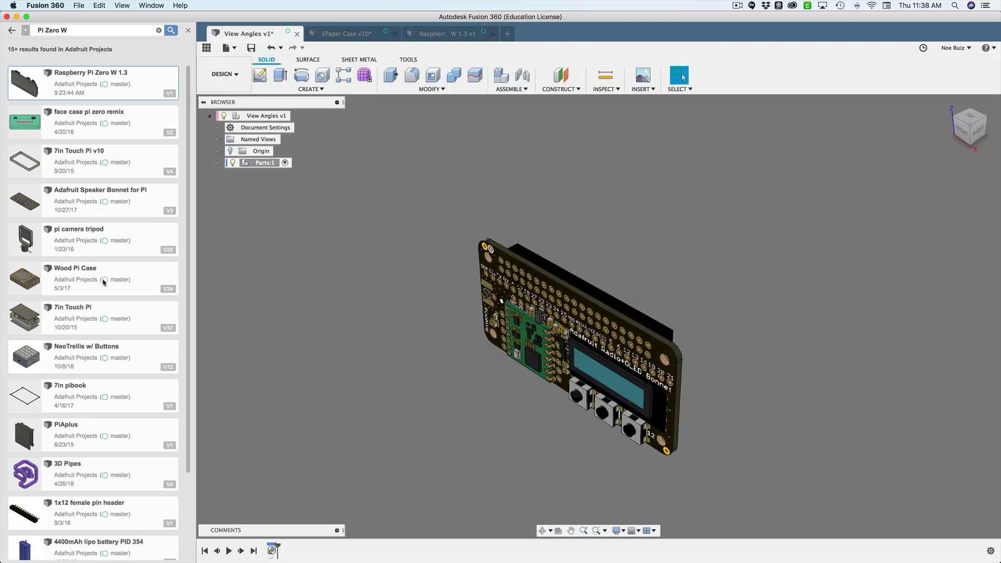
{"action": "right_click", "coordinate": [94, 101]}
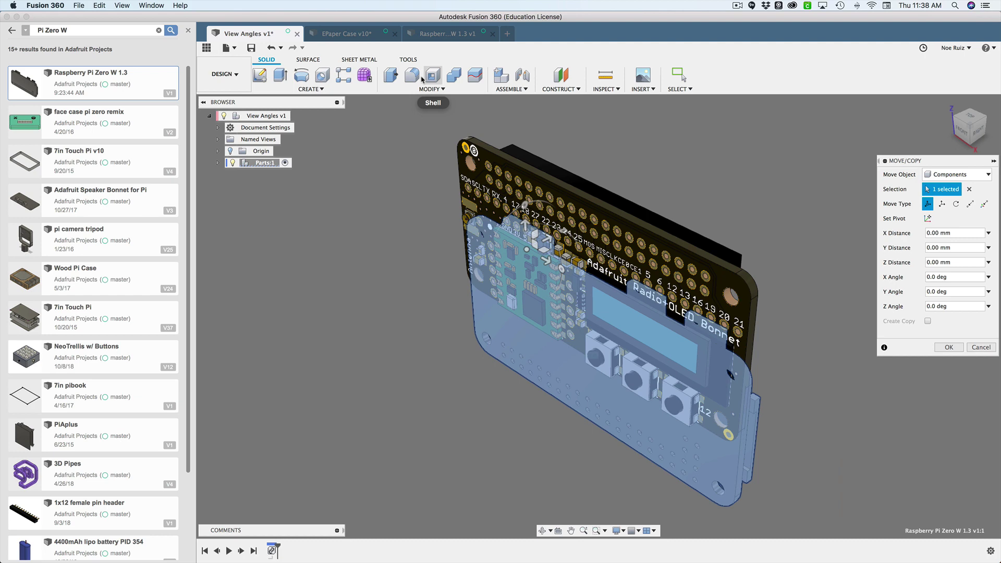
{"action": "scroll", "coordinate": [457, 222], "scroll_direction": "down", "scroll_amount": 2}
{"action": "middle_click_drag", "start_coordinate": [580, 184], "coordinate": [521, 244]}
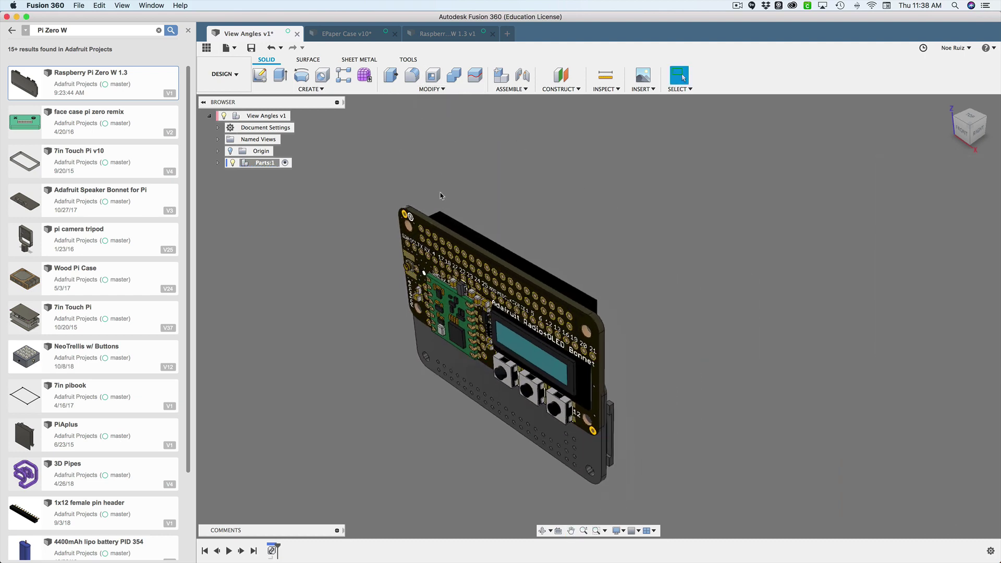
- Activate the top-level View Angles component and hide the Parts component
{"action": "left_click", "coordinate": [300, 116]}
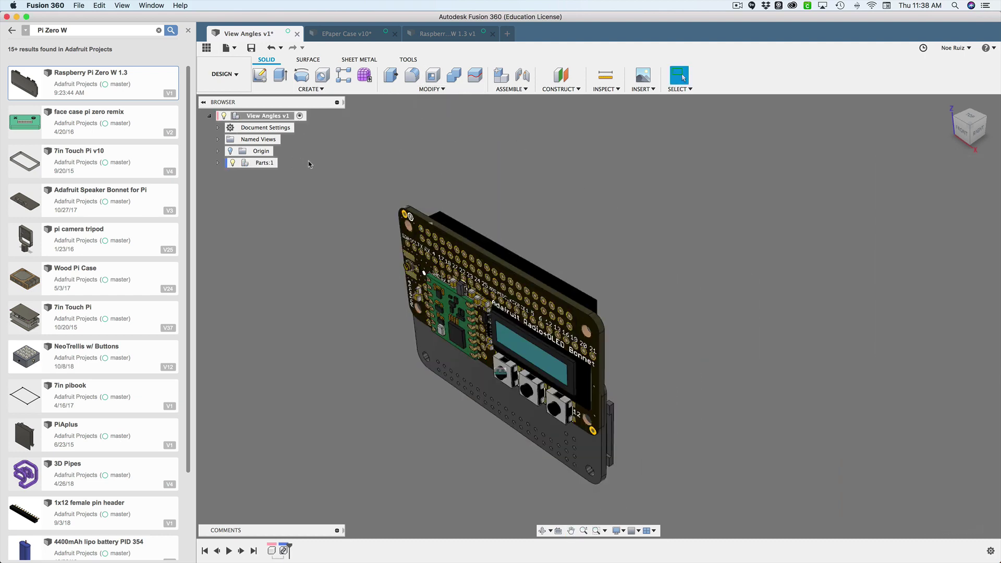
{"action": "left_click", "coordinate": [233, 163]}
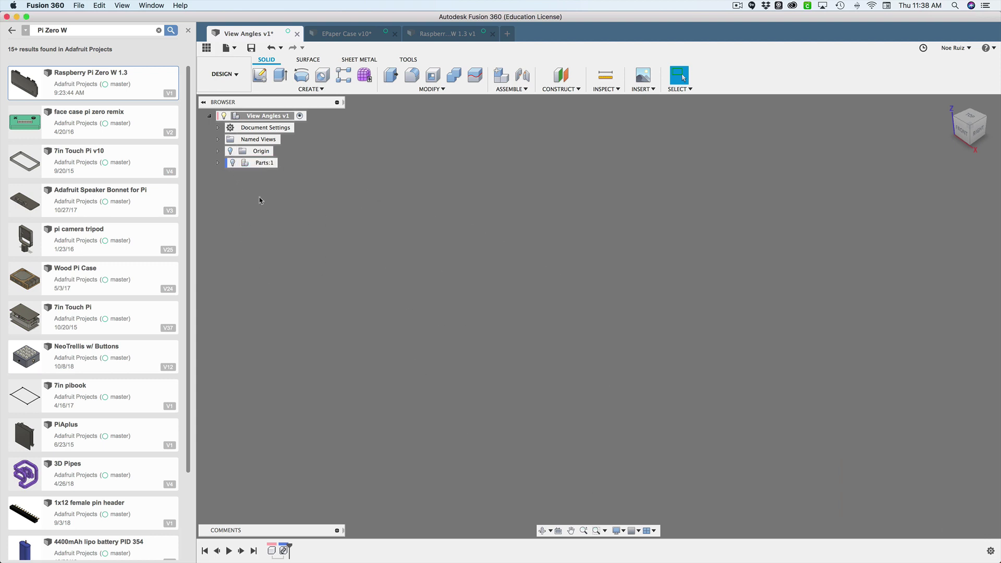
- Start a sketch on the horizontal ground plane and draw a two-point rectangle 50 mm wide and 30 mm deep
{"action": "left_click", "coordinate": [259, 74]}
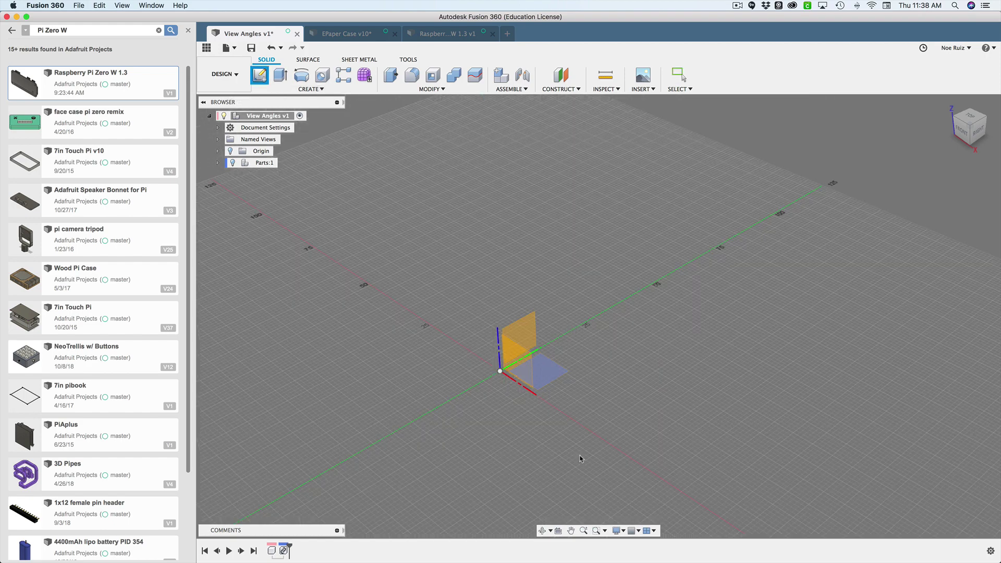
{"action": "left_click", "coordinate": [547, 372]}
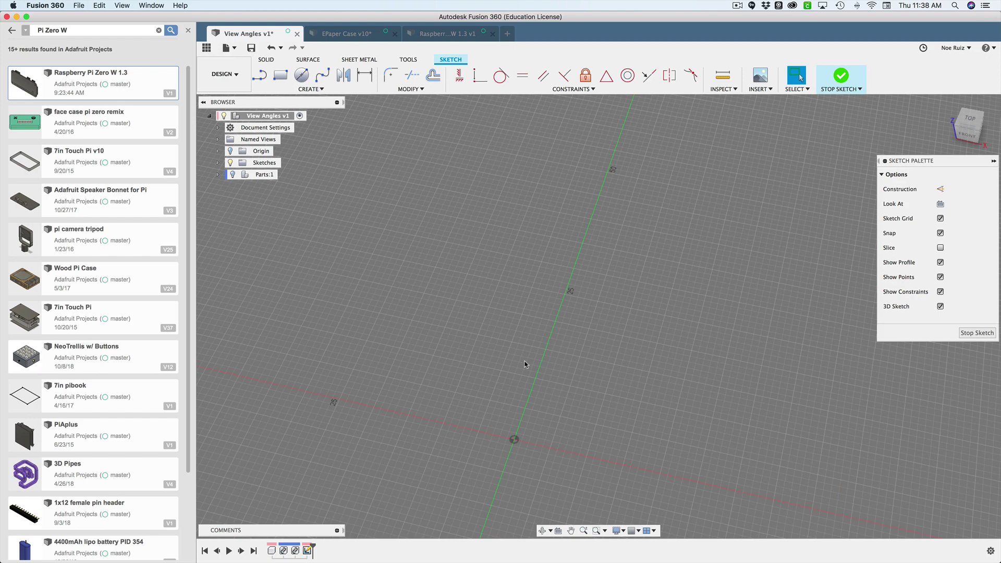
{"action": "key", "text": "r"}
{"action": "left_click", "coordinate": [448, 270]}
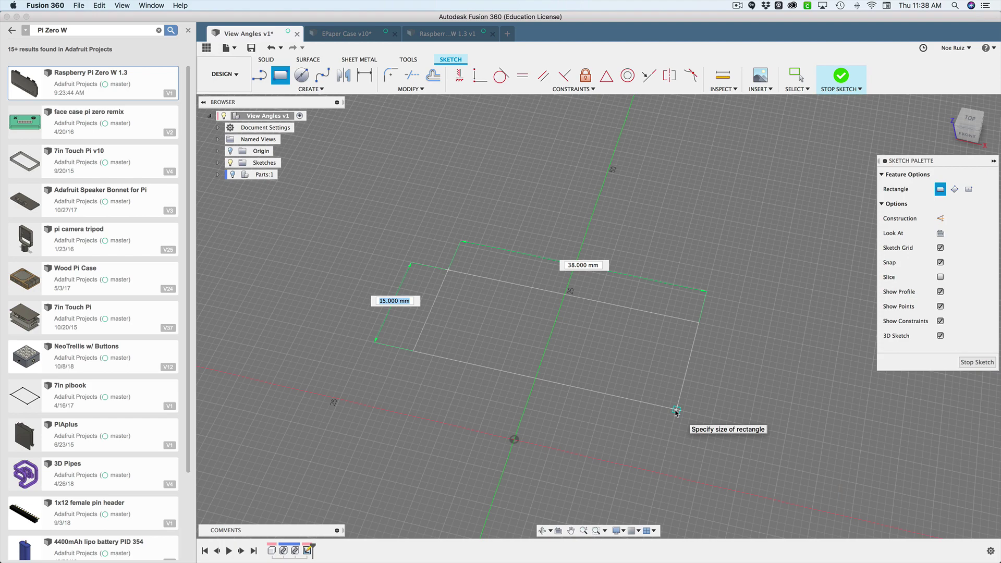
{"action": "type", "text": "30"}
{"action": "key", "text": "Tab"}
{"action": "type", "text": "50"}
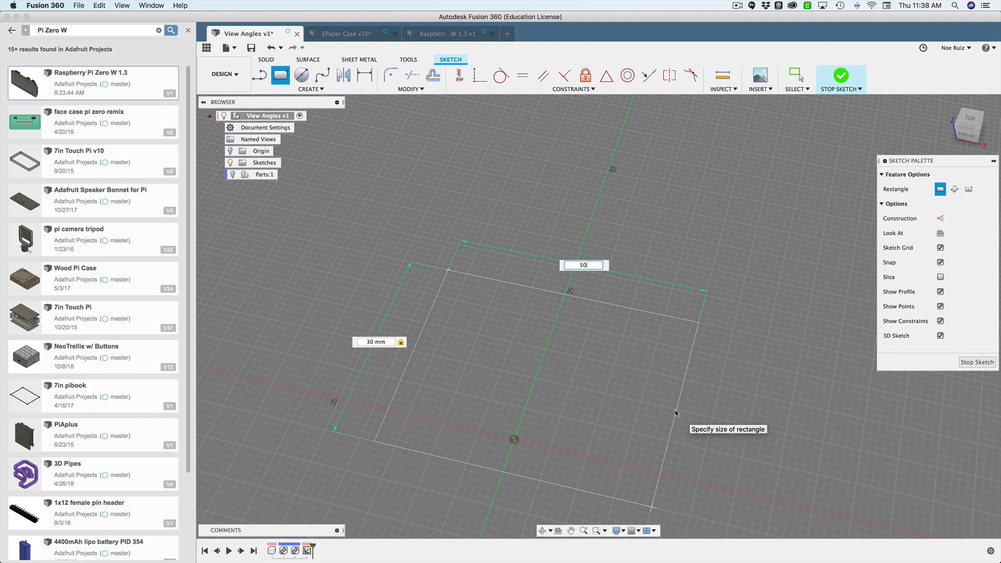
{"action": "key", "text": "Return"}
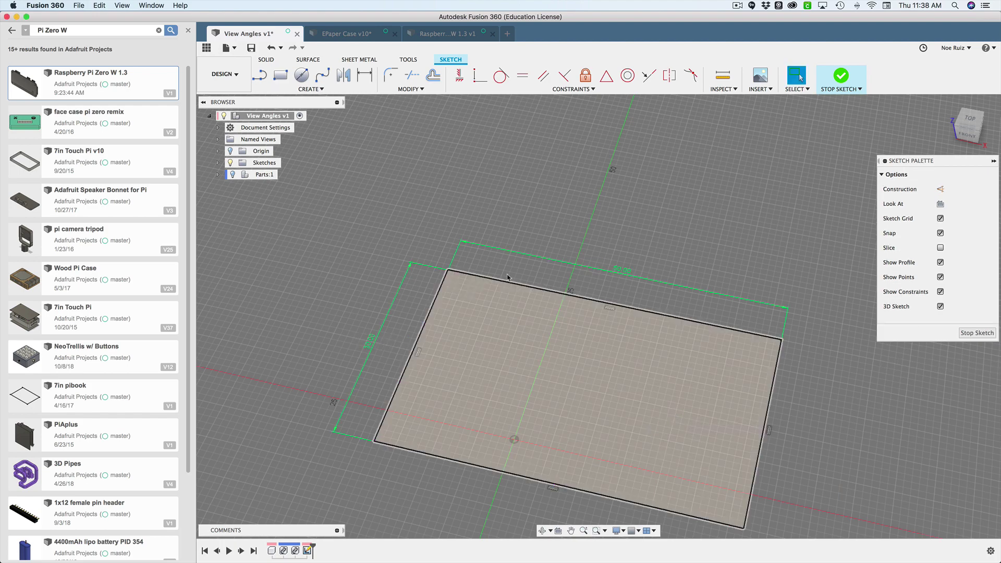
- Shift the rectangle behind the origin and anchor the midpoint of its front 50 mm edge to the origin with a Midpoint constraint
{"action": "middle_click_drag", "start_coordinate": [593, 317], "coordinate": [513, 234]}
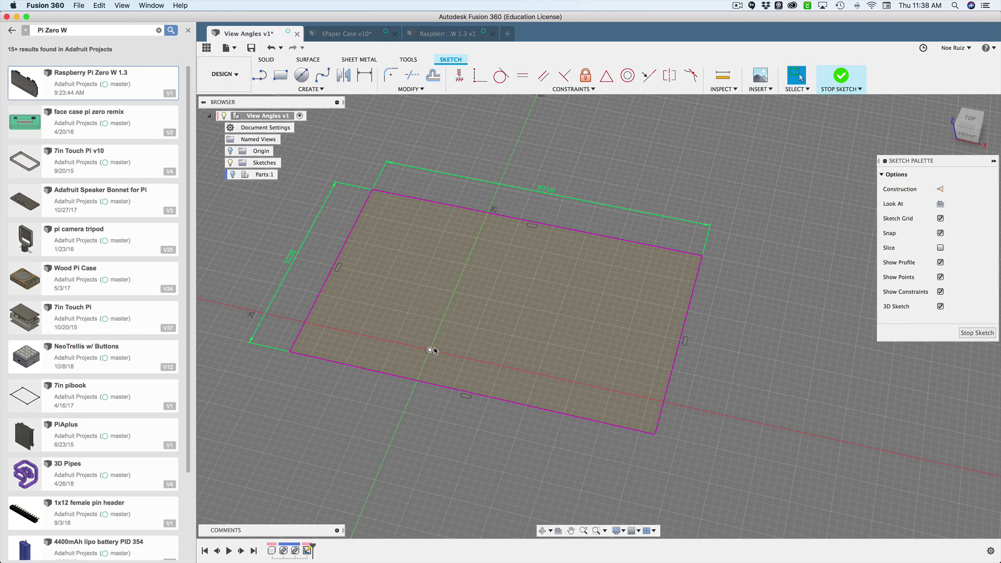
{"action": "mouse_move", "coordinate": [520, 405]}
{"action": "left_mouse_down"}
{"action": "mouse_move", "coordinate": [458, 305]}
{"action": "mouse_move", "coordinate": [539, 307]}
{"action": "mouse_move", "coordinate": [475, 313]}
{"action": "mouse_move", "coordinate": [429, 343]}
{"action": "left_mouse_up"}
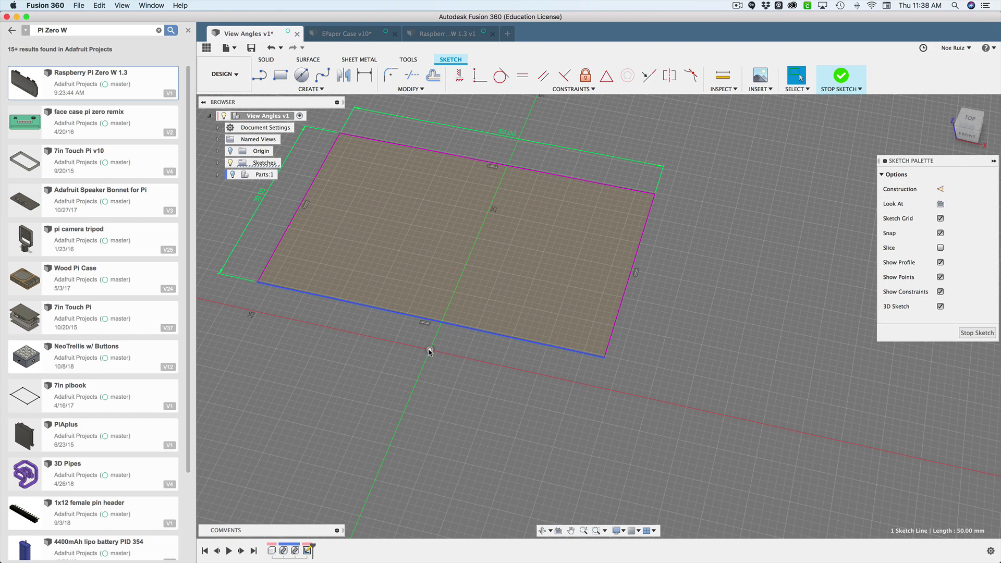
{"action": "left_click", "coordinate": [430, 350], "text": "shift"}
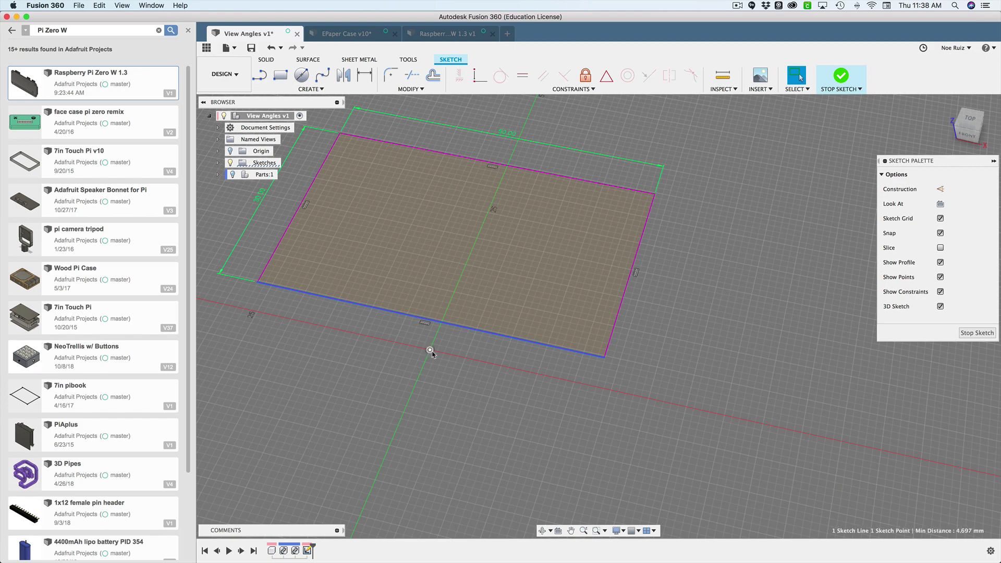
{"action": "left_click", "coordinate": [608, 84]}
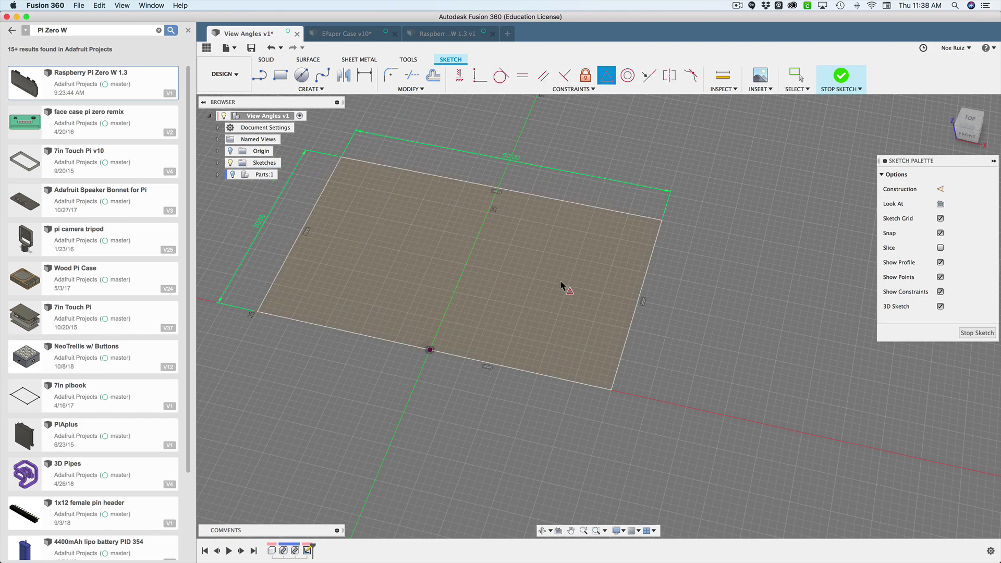
{"action": "middle_click_drag", "start_coordinate": [563, 284], "coordinate": [626, 358]}
{"action": "key", "text": "Escape"}
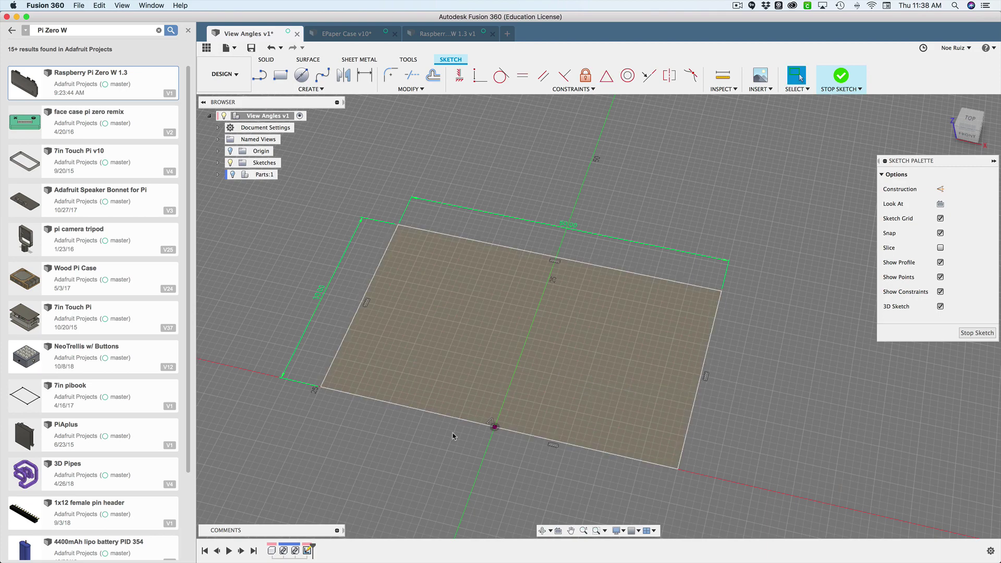
- Finish the sketch of the 50 by 30 mm rectangle
{"action": "left_click", "coordinate": [458, 419]}
{"action": "key", "text": "Escape"}
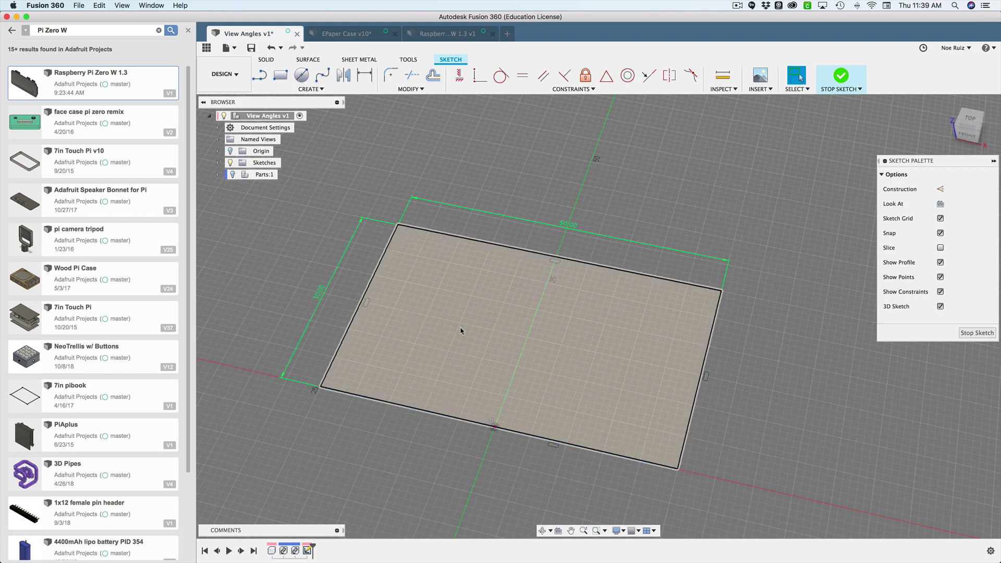
{"action": "mouse_move", "coordinate": [565, 352]}
{"action": "middle_mouse_down", "text": "shift"}
{"action": "mouse_move", "coordinate": [621, 335]}
{"action": "mouse_move", "coordinate": [596, 285]}
{"action": "middle_mouse_up", "text": "shift"}
{"action": "left_click", "coordinate": [841, 75]}
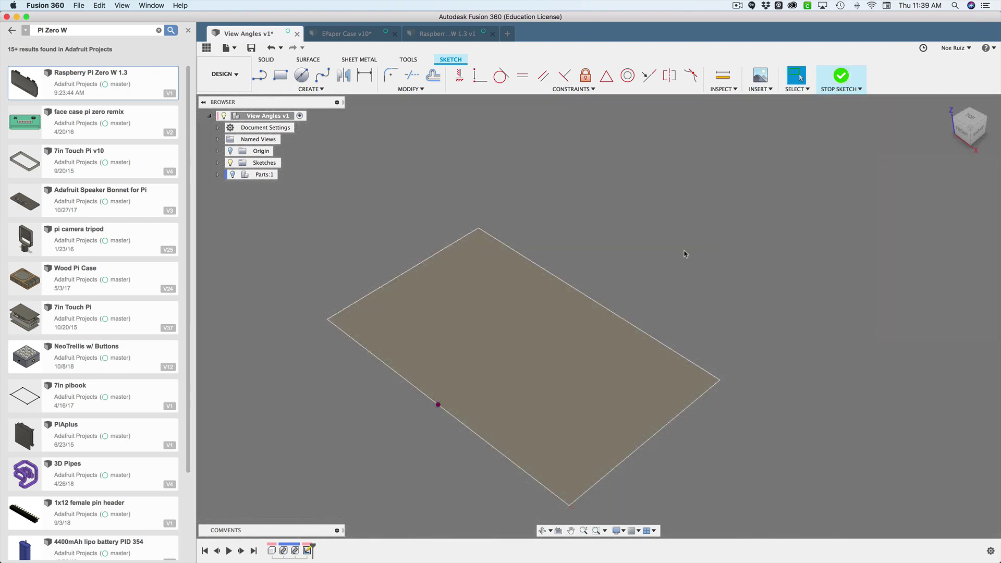
- Create a Plane at Angle construction plane through the rectangle's front 50 mm edge, tilted to -65 degrees
{"action": "left_click", "coordinate": [555, 90]}
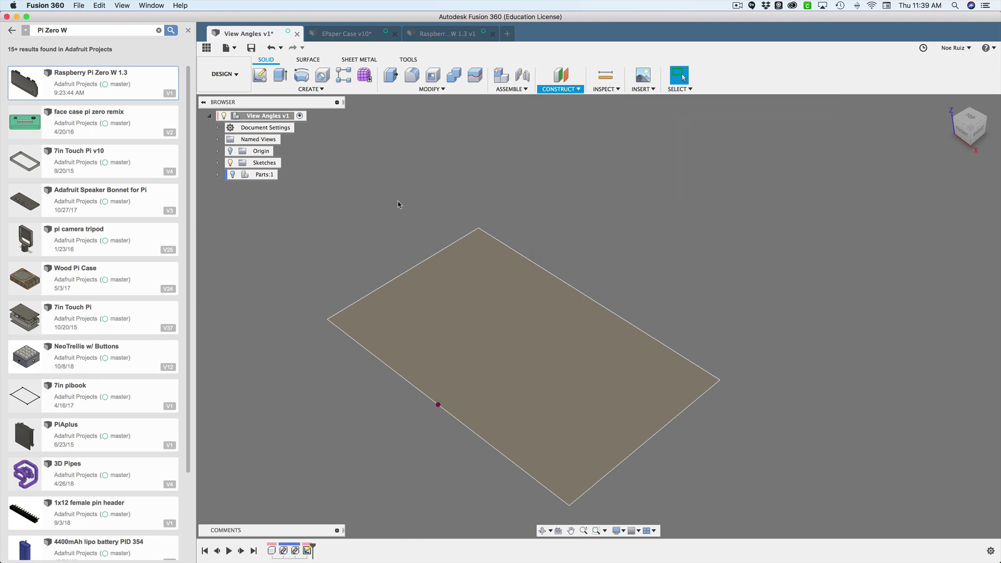
{"action": "key", "text": "s"}
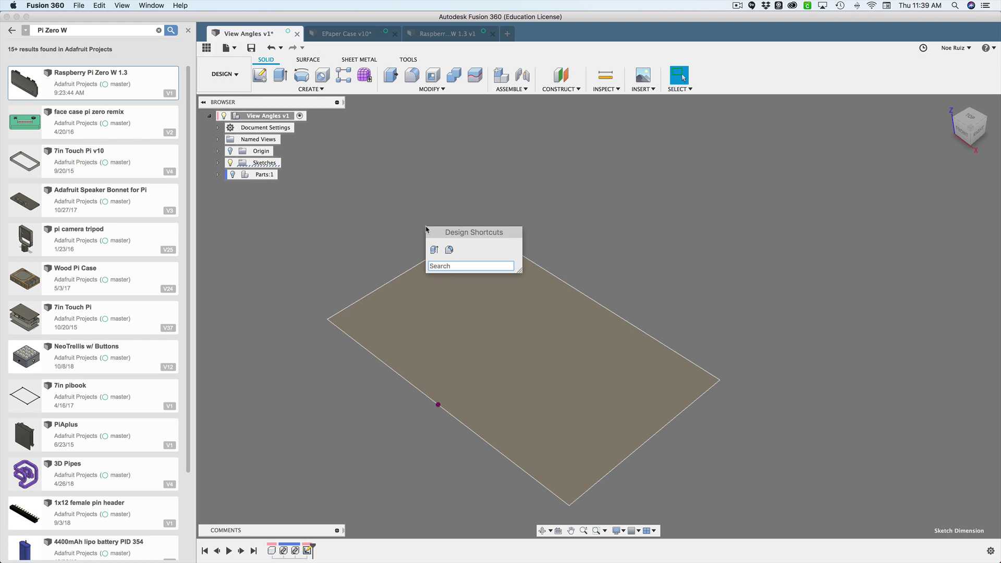
{"action": "type", "text": "angle"}
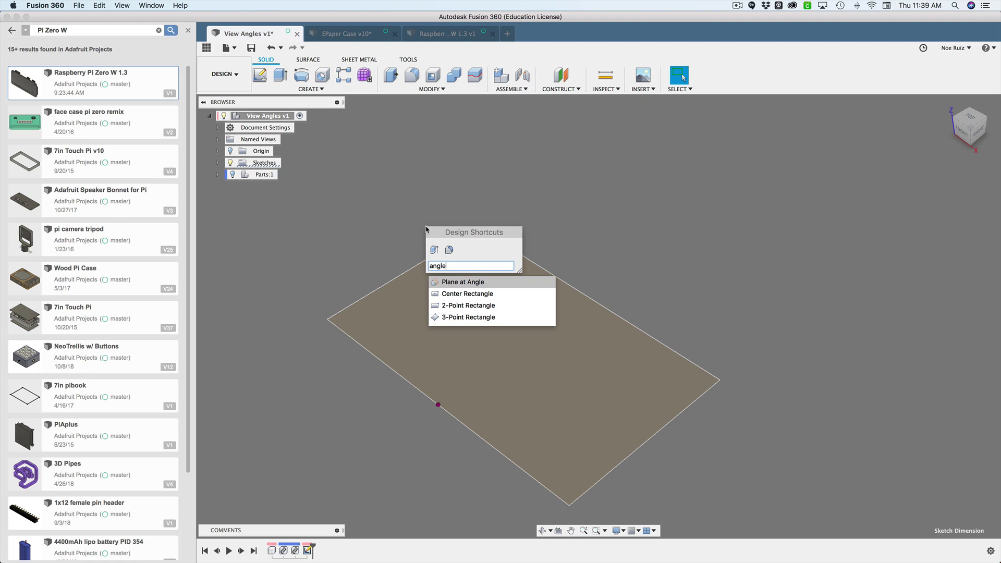
{"action": "key", "text": "Return"}
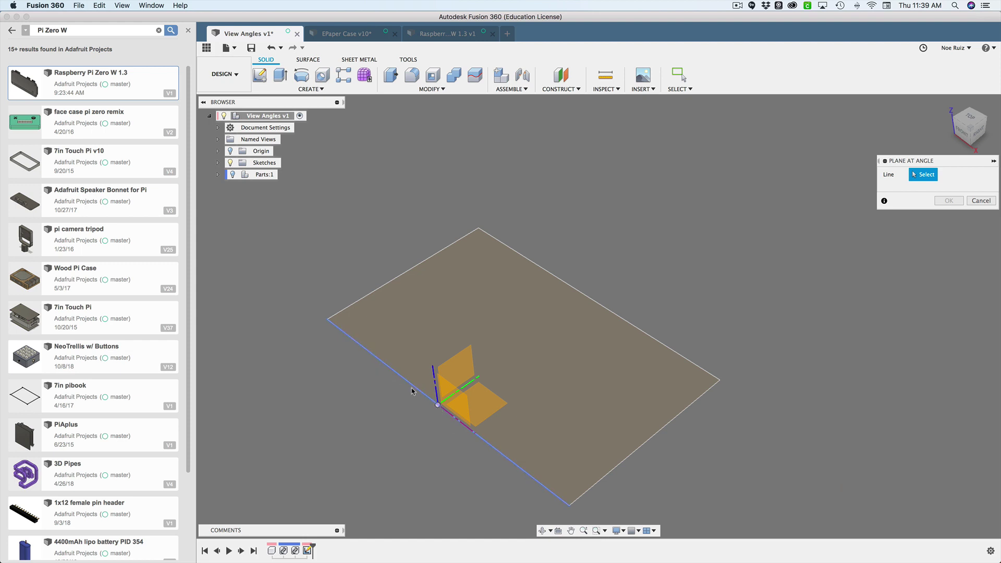
{"action": "left_click", "coordinate": [400, 377]}
{"action": "middle_click_drag", "start_coordinate": [369, 258], "coordinate": [339, 230], "text": "shift"}
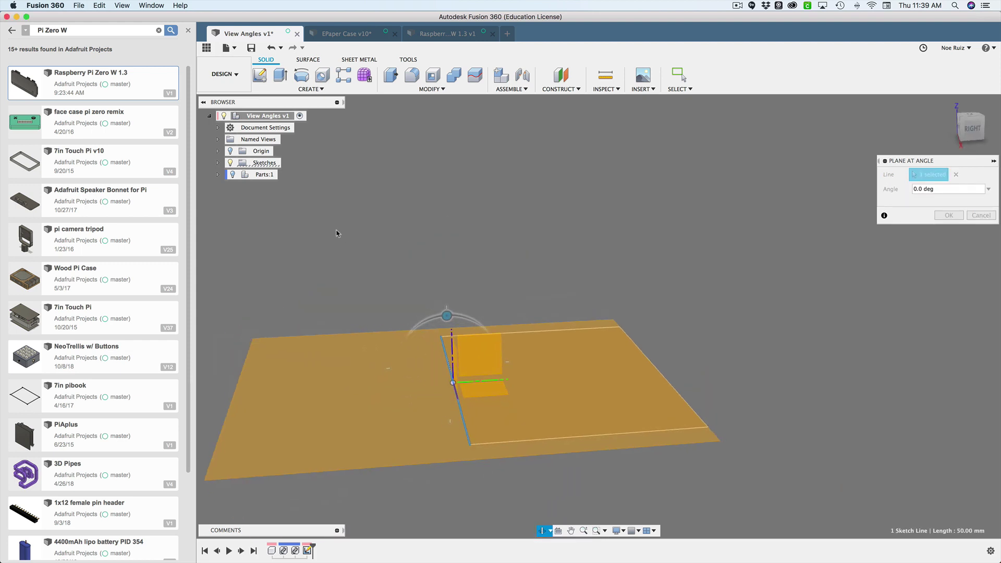
{"action": "left_click_drag", "start_coordinate": [454, 317], "coordinate": [445, 364]}
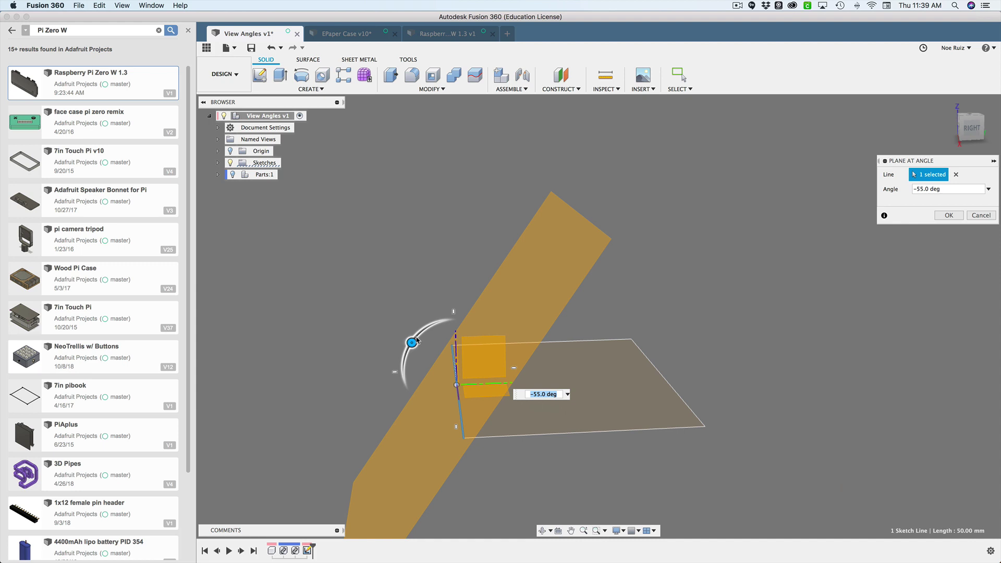
{"action": "left_click_drag", "start_coordinate": [412, 343], "coordinate": [407, 350]}
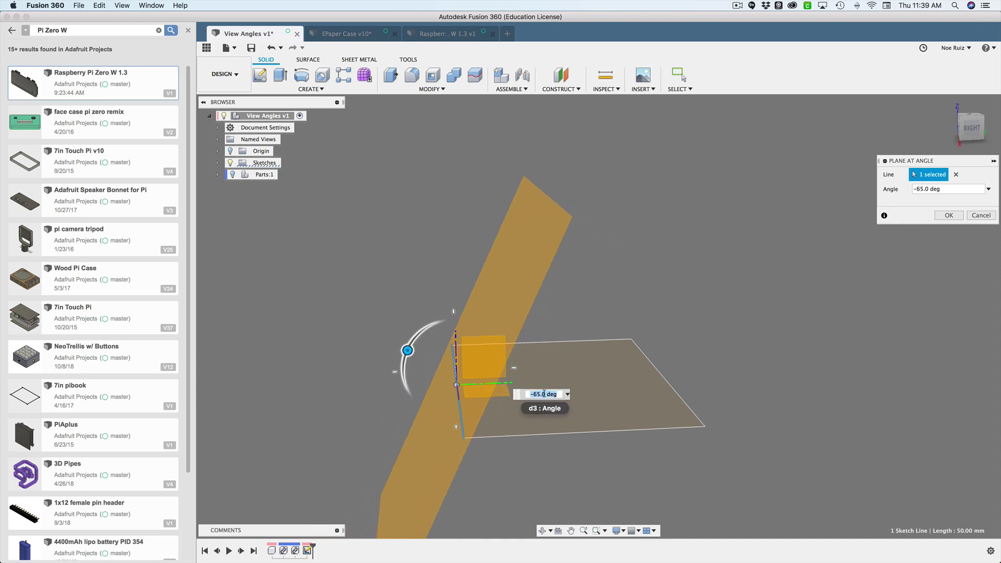
{"action": "key", "text": "Return"}
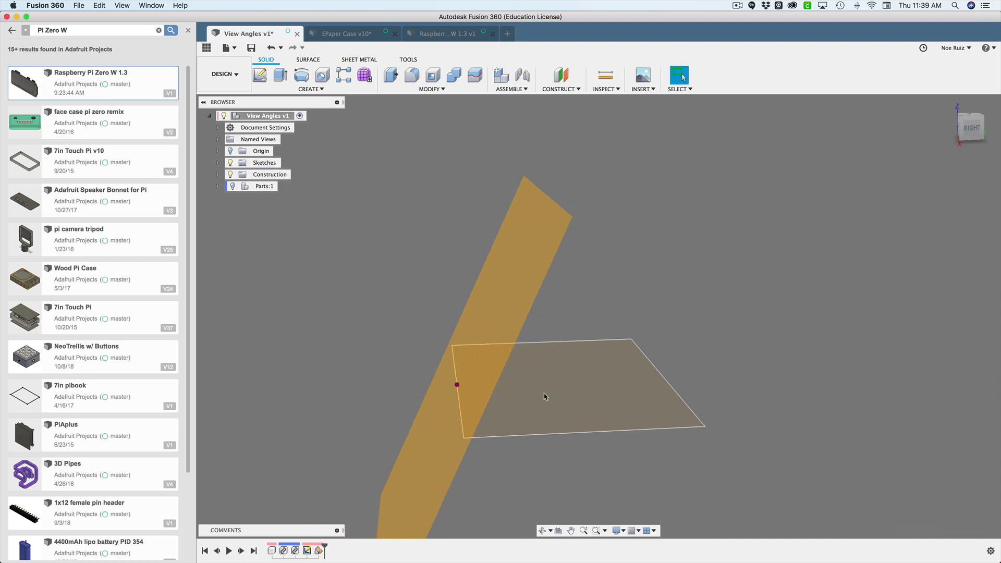
- Add a user parameter named ViewAngle with no units and an expression of 65
{"action": "type", "text": "sparam"}
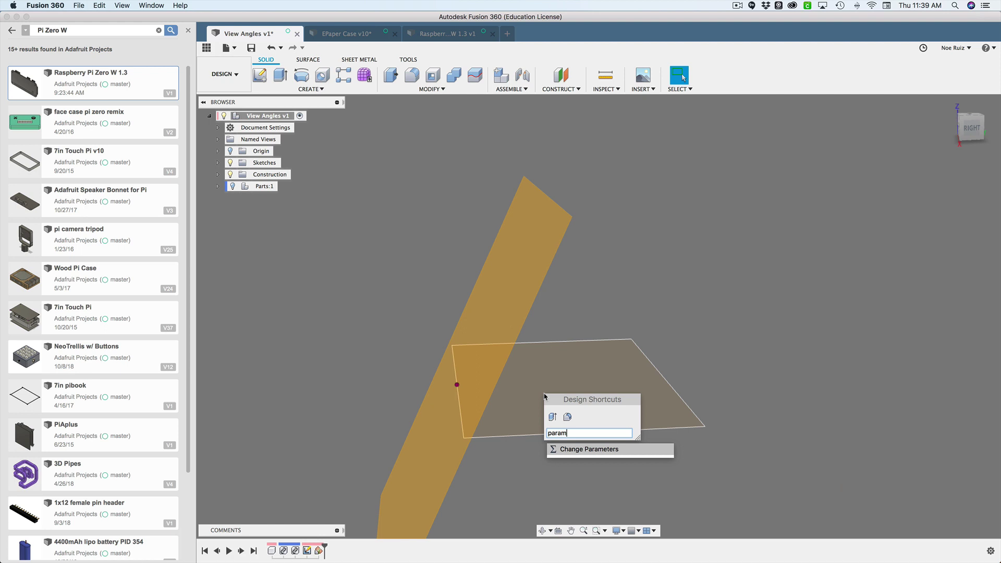
{"action": "key", "text": "Return"}
{"action": "left_click", "coordinate": [339, 400]}
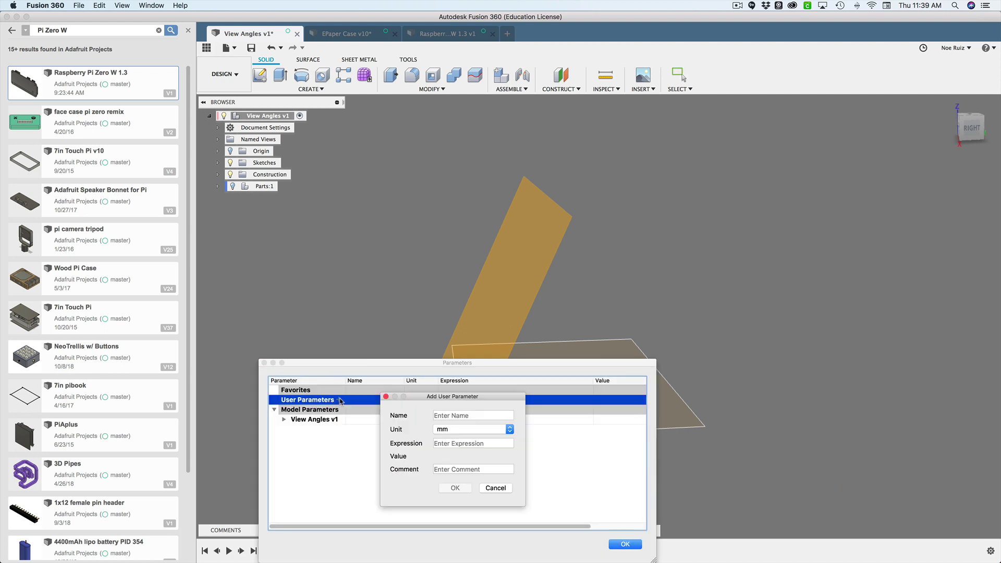
{"action": "left_click", "coordinate": [478, 430]}
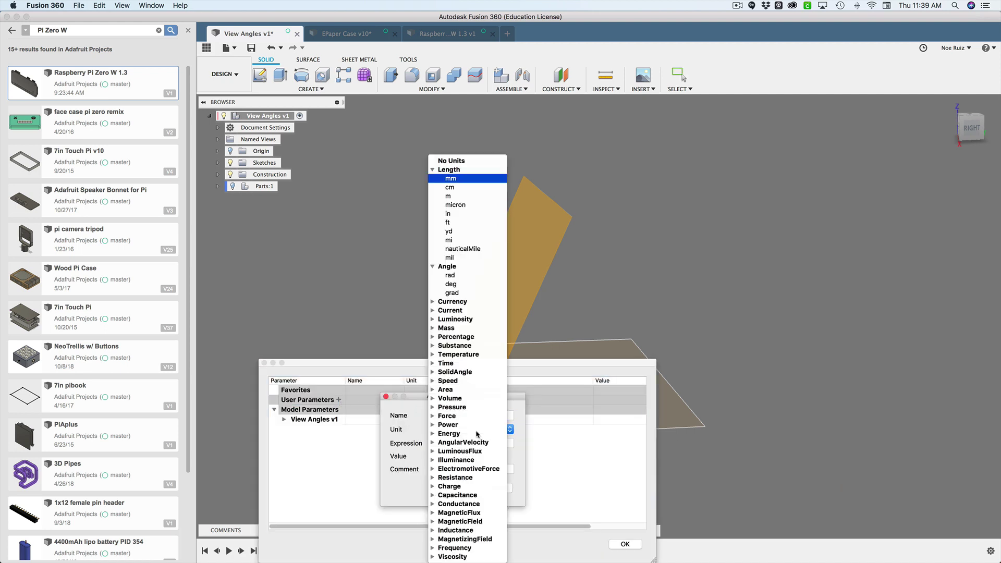
{"action": "left_click", "coordinate": [451, 161]}
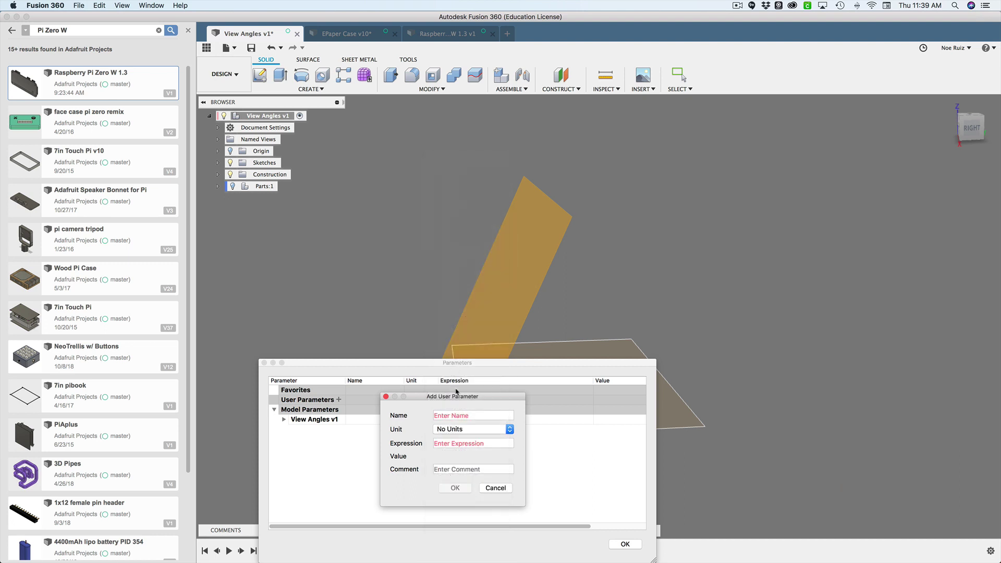
{"action": "type", "text": "angle"}
{"action": "key", "text": "super+Left"}
{"action": "type", "text": "View"}
{"action": "key", "text": "Delete"}
{"action": "type", "text": "A"}
{"action": "left_click", "coordinate": [462, 445]}
{"action": "type", "text": "65"}
{"action": "key", "text": "Return"}
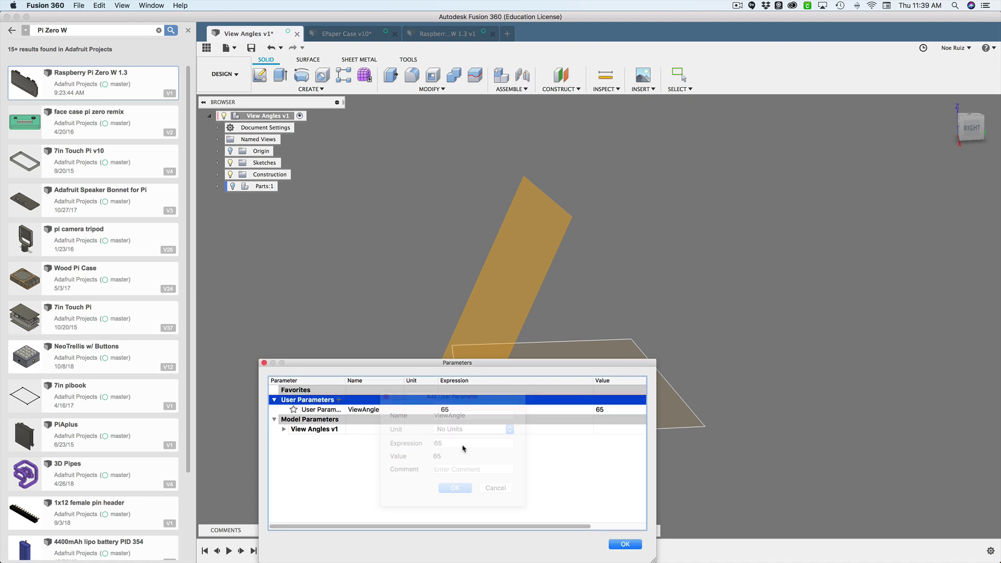
{"action": "left_click", "coordinate": [625, 544]}
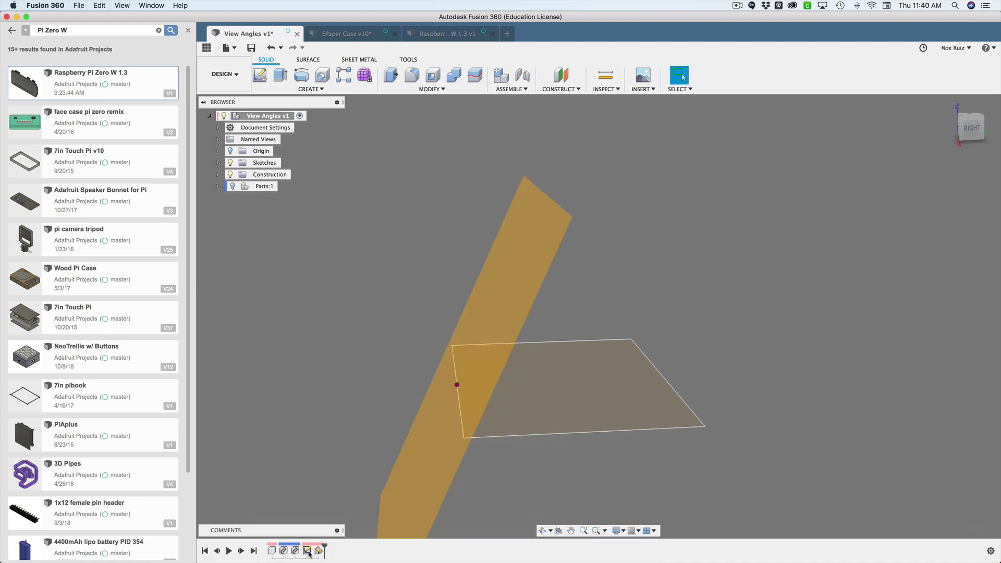
- Edit the angled construction plane and set its angle to -ViewAngle
{"action": "double_click", "coordinate": [319, 550]}
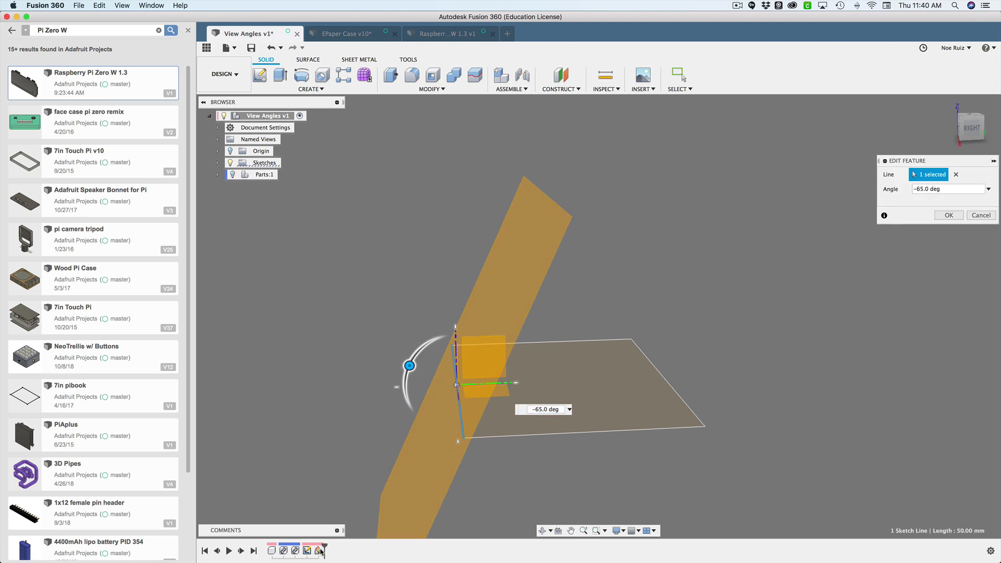
{"action": "left_click", "coordinate": [537, 414]}
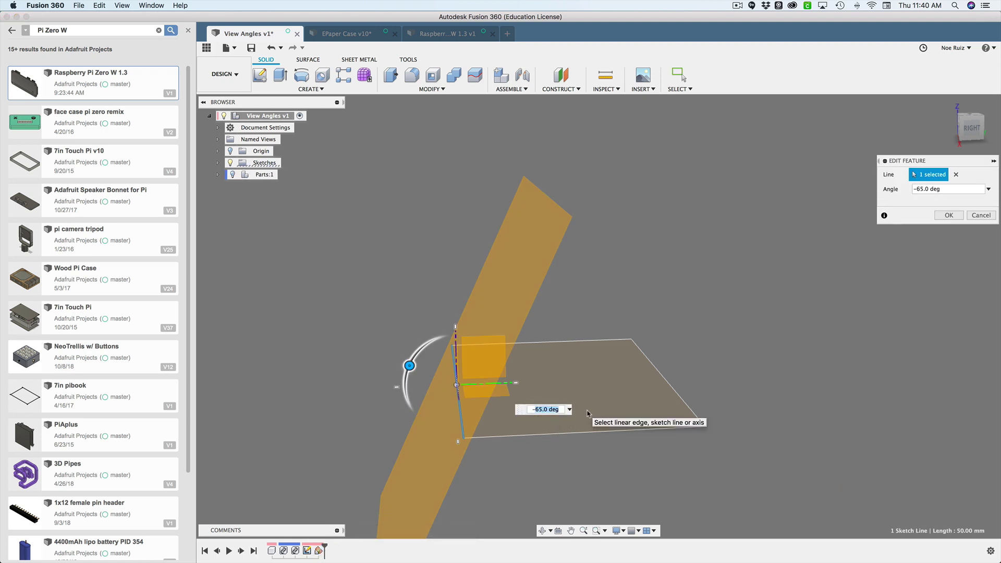
{"action": "type", "text": "angl"}
{"action": "key", "text": "Return"}
- Set the ViewAngle user parameter to 45 and move the parameters dialog clear of the plane
{"action": "key", "text": "Return"}
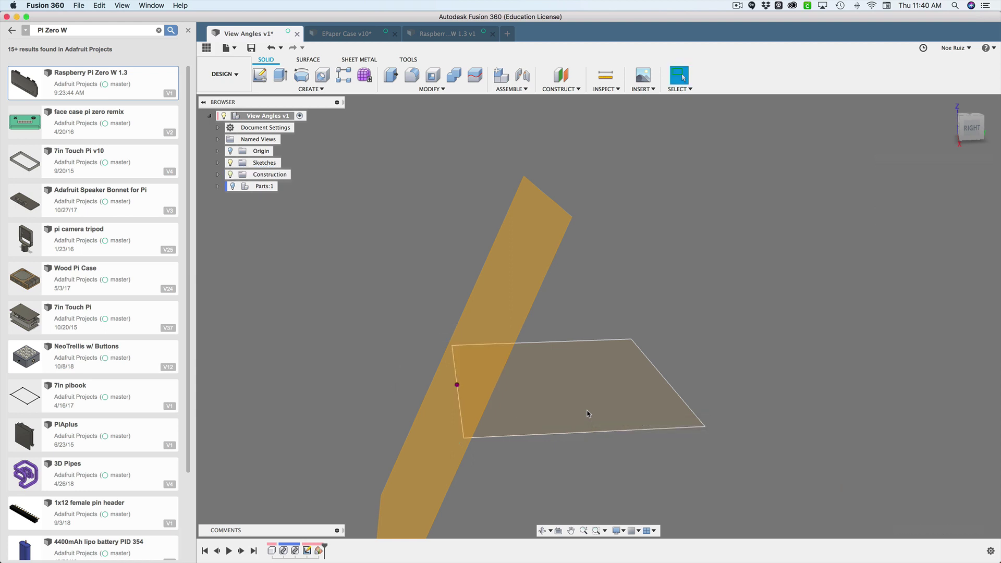
{"action": "type", "text": "spar"}
{"action": "key", "text": "Return"}
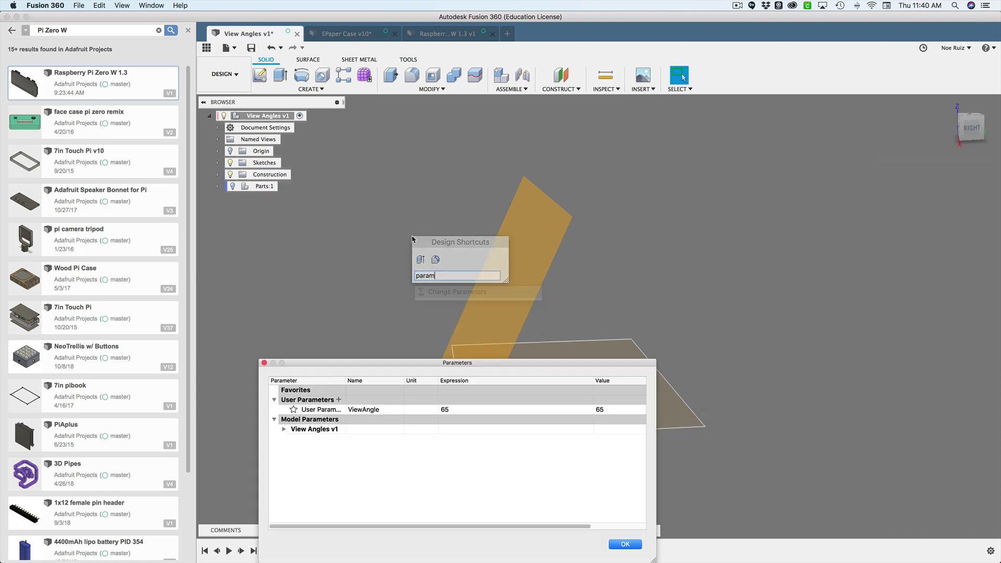
{"action": "double_click", "coordinate": [444, 410]}
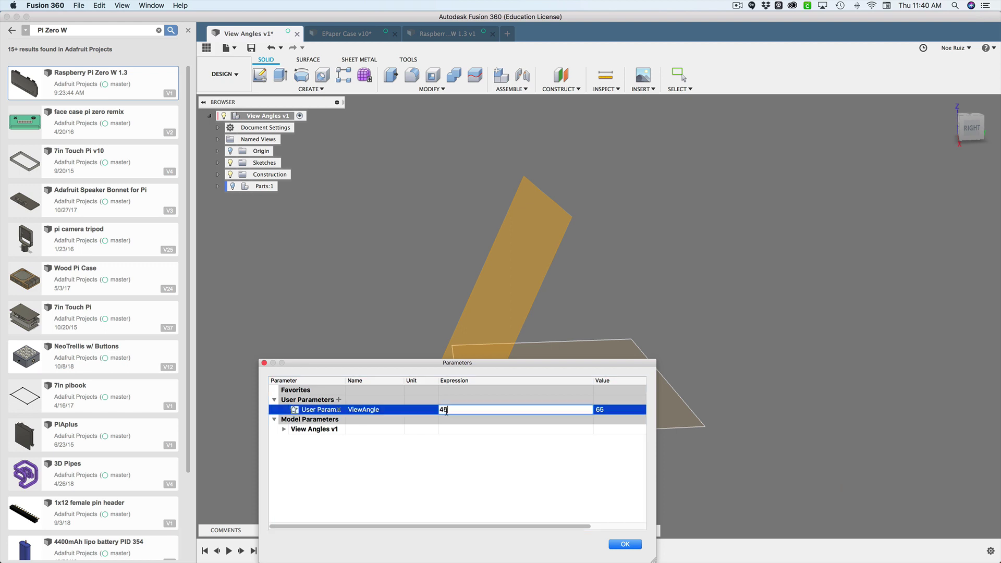
{"action": "type", "text": "45"}
{"action": "key", "text": "Return"}
{"action": "left_click_drag", "start_coordinate": [436, 363], "coordinate": [844, 344]}
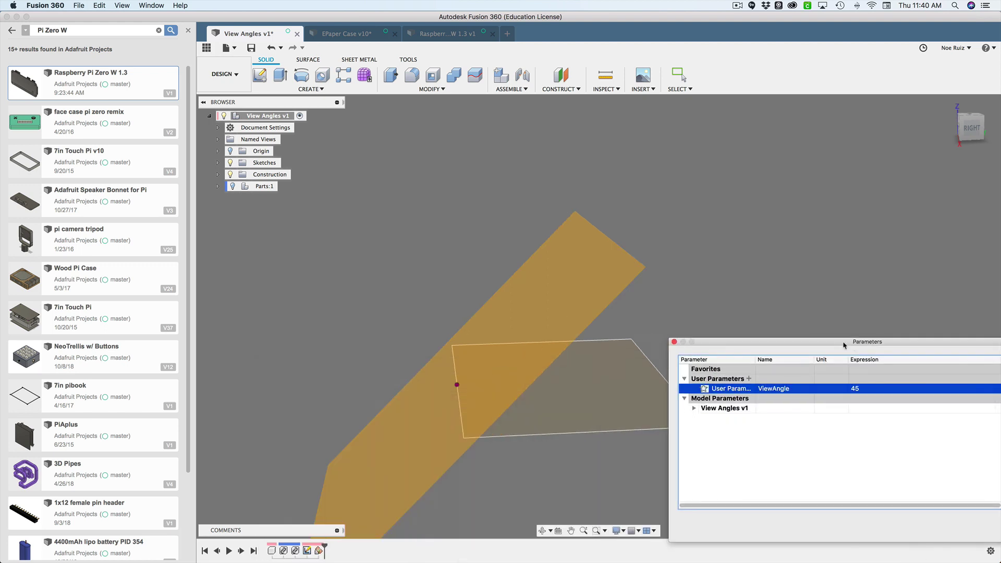
- Set the ViewAngle user parameter to 65 and close the parameters dialog
{"action": "double_click", "coordinate": [850, 388]}
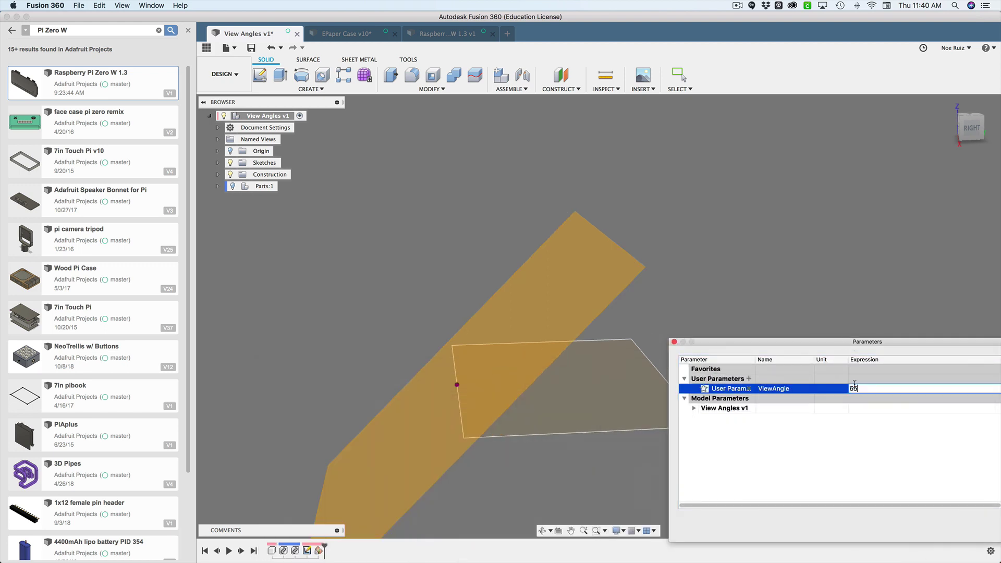
{"action": "type", "text": "65"}
{"action": "key", "text": "Return"}
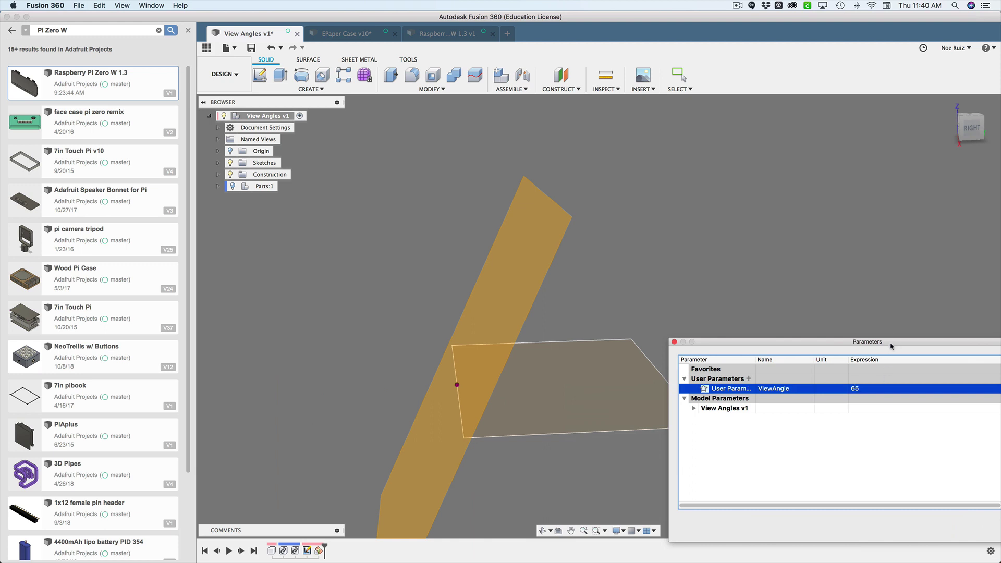
{"action": "left_click_drag", "start_coordinate": [892, 340], "coordinate": [772, 382]}
{"action": "left_click_drag", "start_coordinate": [889, 386], "coordinate": [889, 306]}
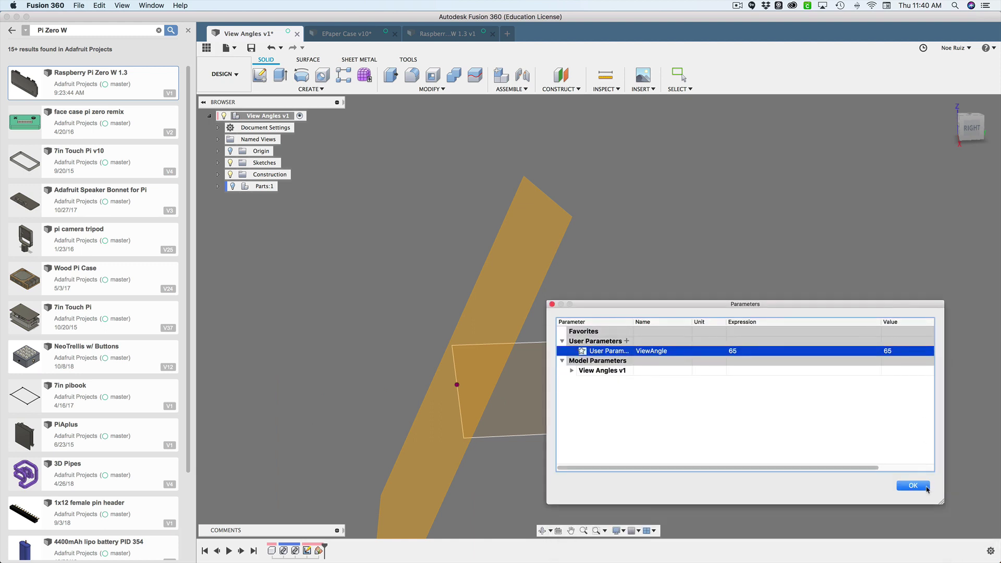
{"action": "left_click", "coordinate": [925, 488]}
- Reopen the angled construction plane for editing, expand the origin geometry, and clear the plane's reference line
{"action": "middle_click_drag", "start_coordinate": [568, 354], "coordinate": [681, 397], "text": "shift"}
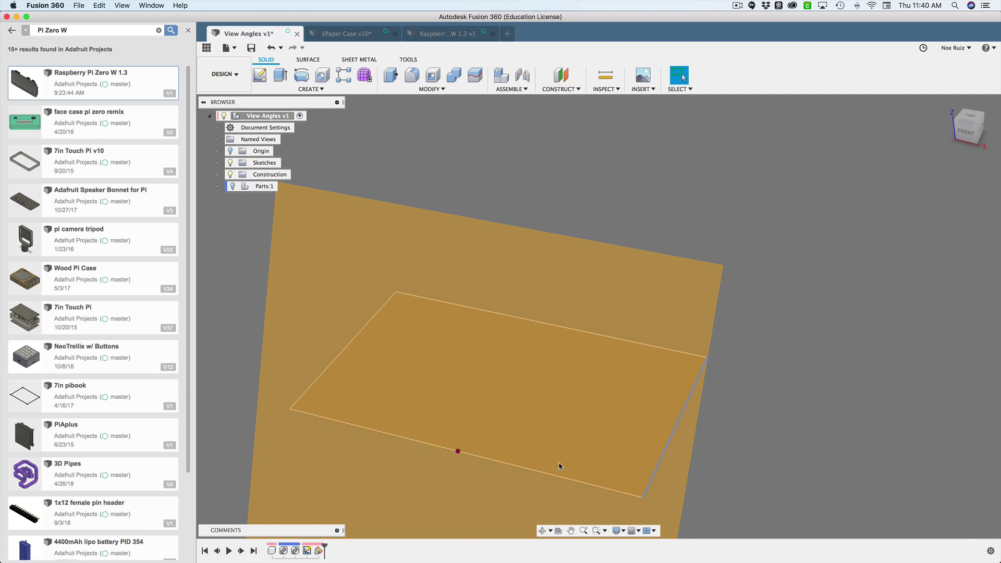
{"action": "scroll", "coordinate": [599, 417], "scroll_direction": "down", "scroll_amount": 5}
{"action": "left_click", "coordinate": [635, 421]}
{"action": "scroll", "coordinate": [594, 380], "scroll_direction": "up", "scroll_amount": 4}
{"action": "scroll", "coordinate": [596, 347], "scroll_direction": "down", "scroll_amount": 2}
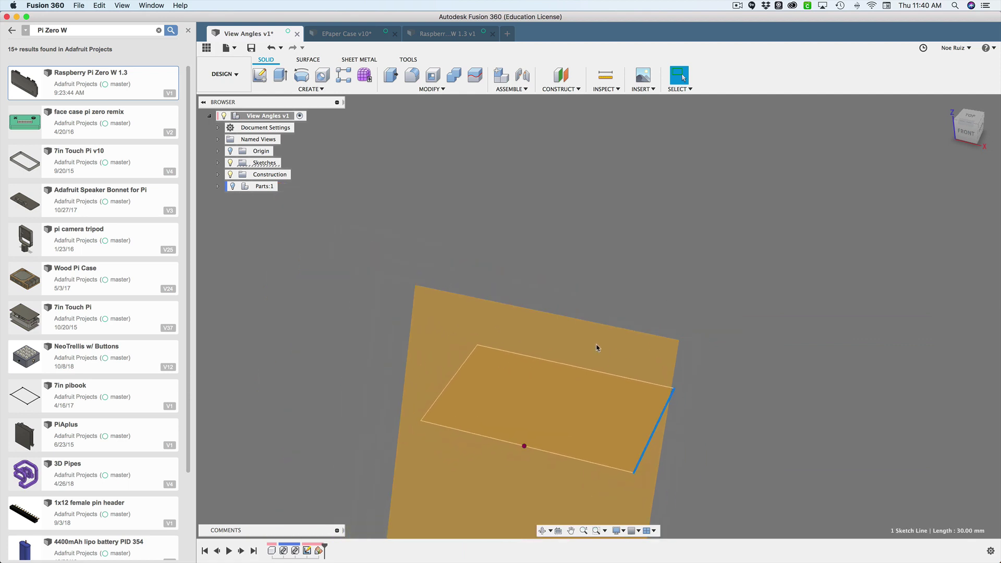
{"action": "double_click", "coordinate": [320, 551]}
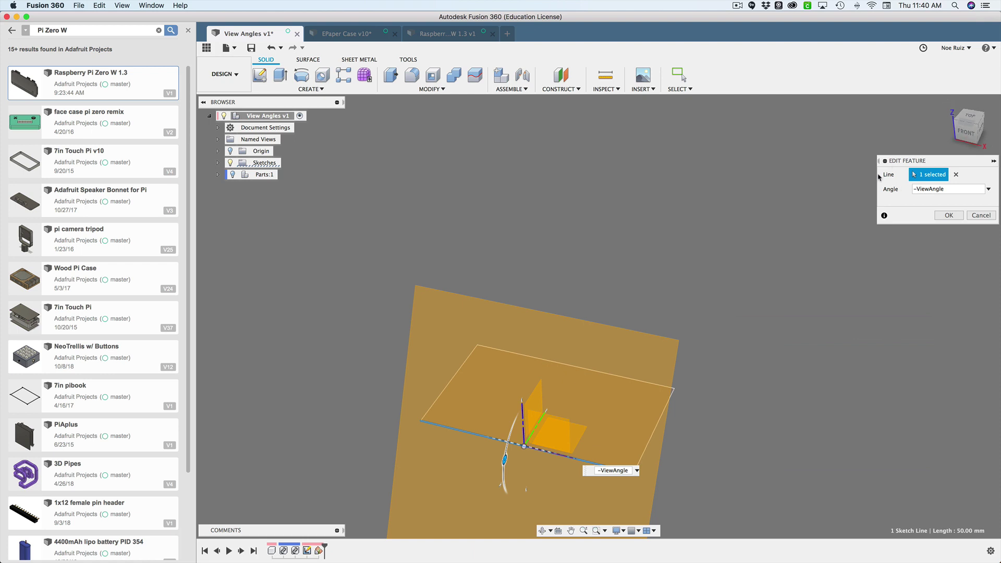
{"action": "scroll", "coordinate": [529, 449], "scroll_direction": "up", "scroll_amount": 2}
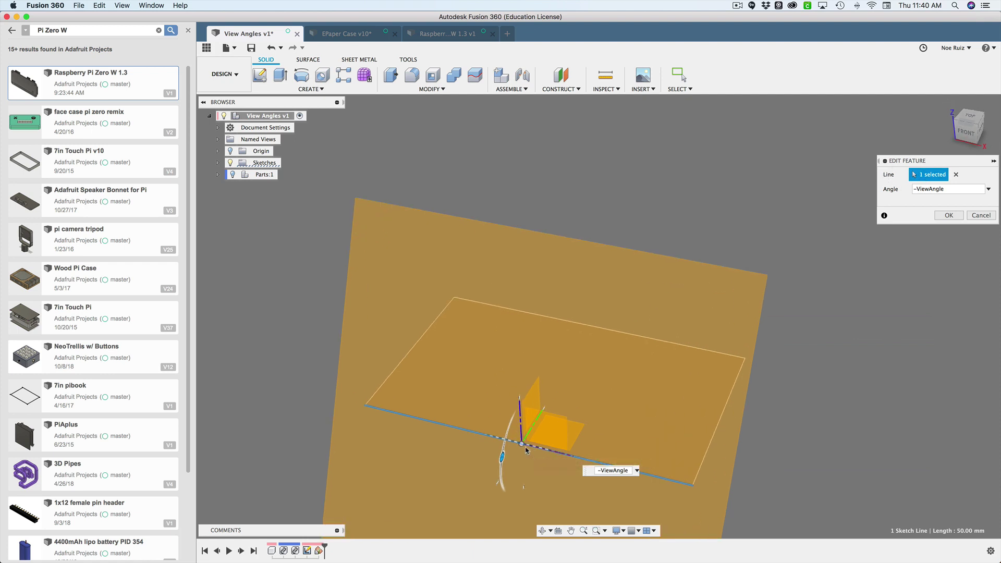
{"action": "middle_click_drag", "start_coordinate": [530, 449], "coordinate": [512, 423]}
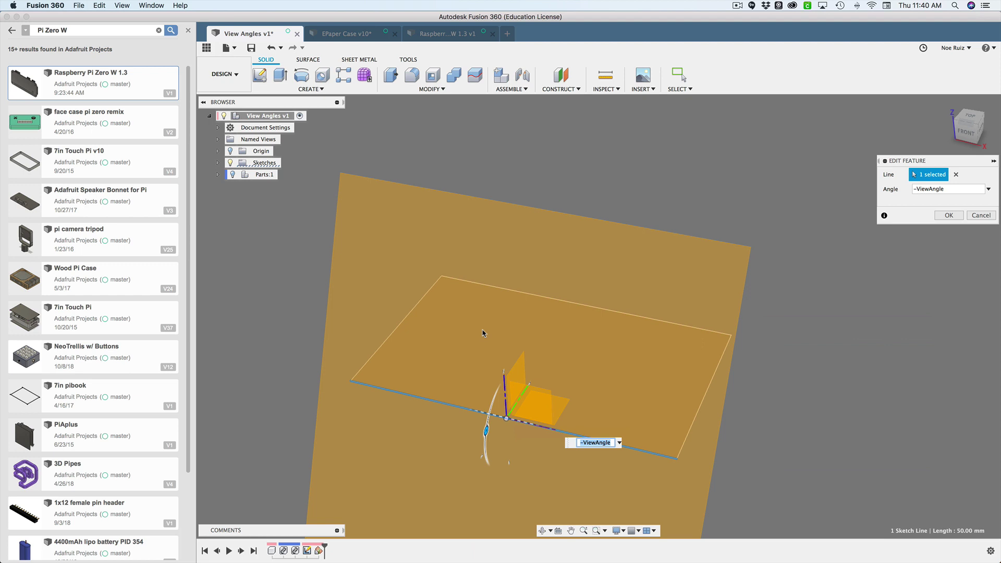
{"action": "left_click", "coordinate": [225, 150]}
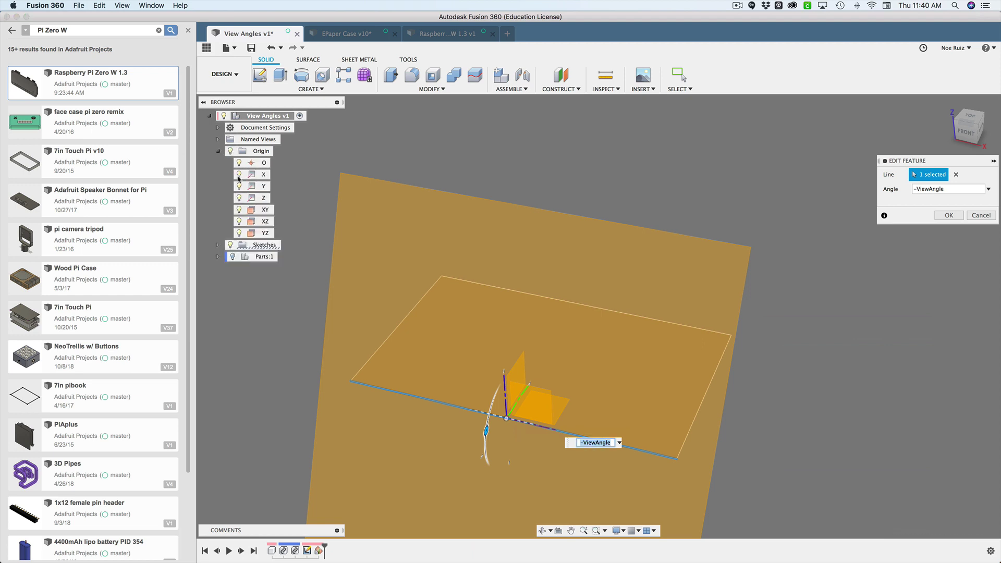
{"action": "left_click", "coordinate": [956, 175]}
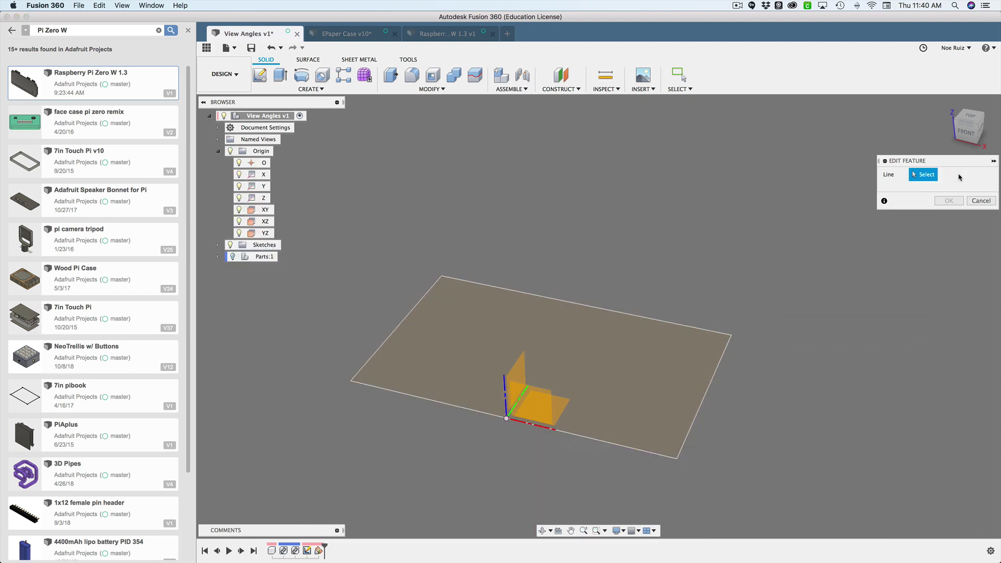
- Try the origin X axis as the plane's reference line, hiding the sketches for the pick and redisplaying them
{"action": "left_click", "coordinate": [230, 245]}
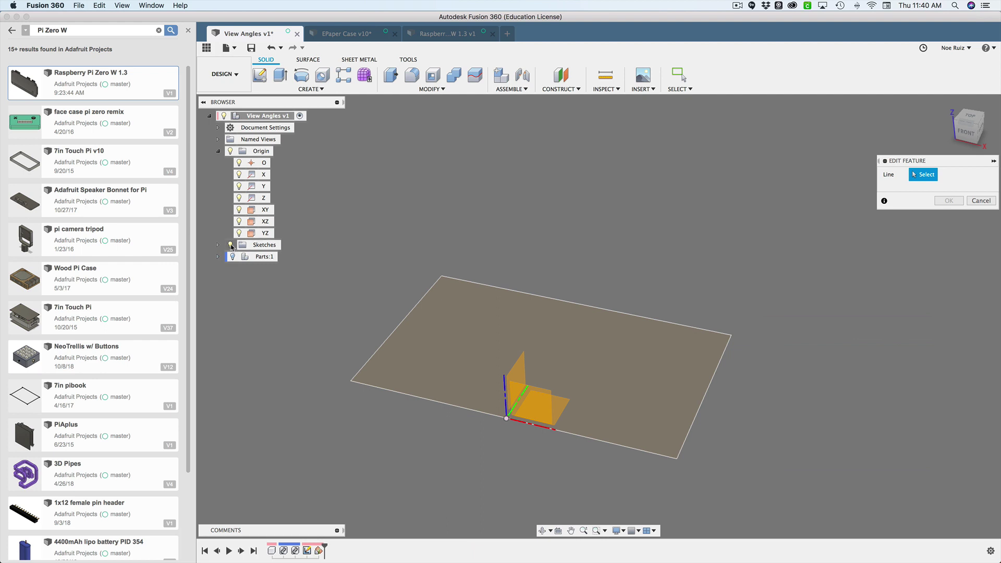
{"action": "left_click", "coordinate": [532, 427]}
{"action": "middle_click_drag", "start_coordinate": [682, 326], "coordinate": [645, 323], "text": "shift"}
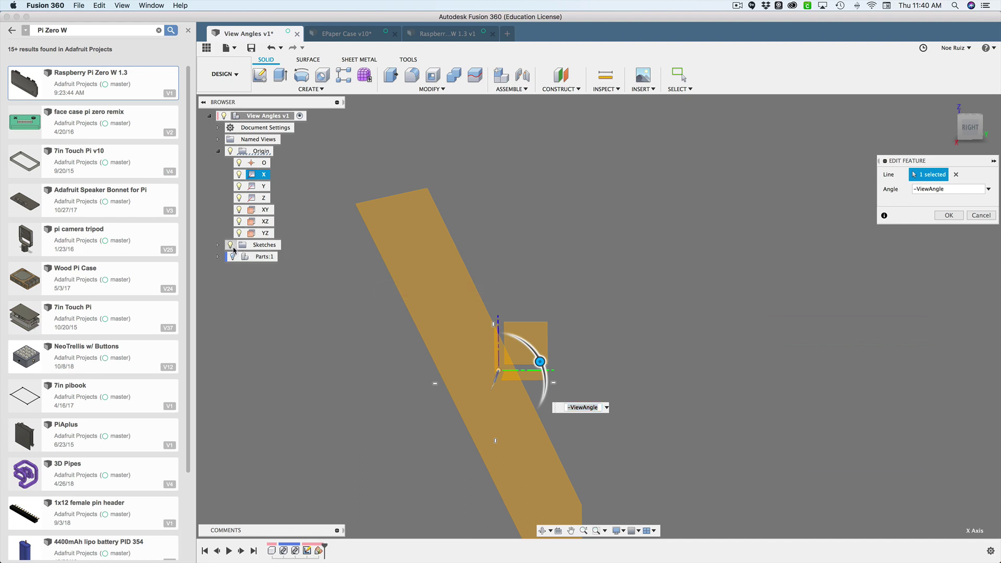
{"action": "middle_click_drag", "start_coordinate": [331, 402], "coordinate": [421, 414], "text": "shift"}
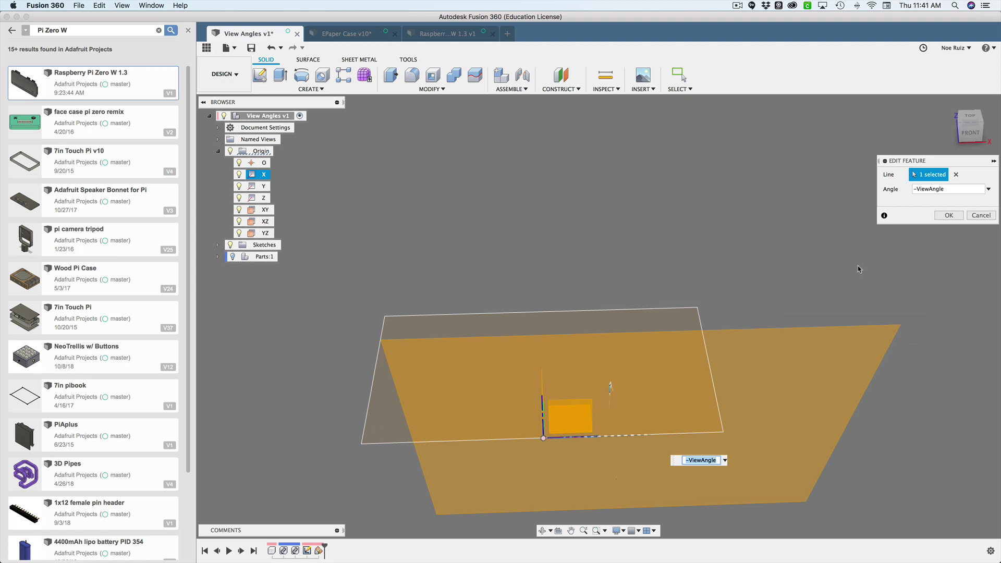
{"action": "middle_click_drag", "start_coordinate": [824, 374], "coordinate": [778, 339], "text": "shift"}
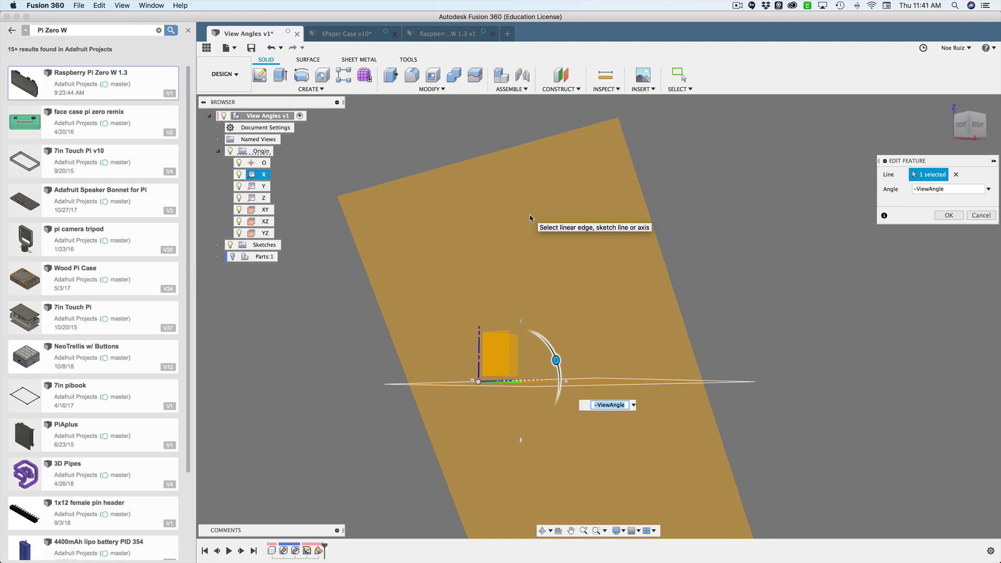
{"action": "middle_click_drag", "start_coordinate": [531, 218], "coordinate": [573, 261], "text": "shift"}
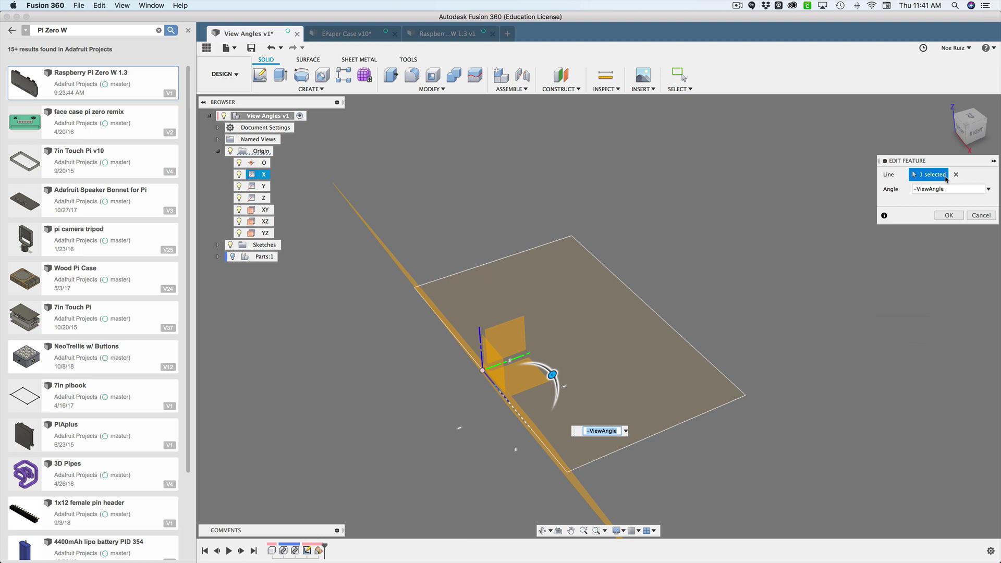
- Replace the plane's X axis reference with the sketch line of the base rectangle that passes through the origin
{"action": "left_click", "coordinate": [946, 179]}
{"action": "left_click", "coordinate": [436, 315]}
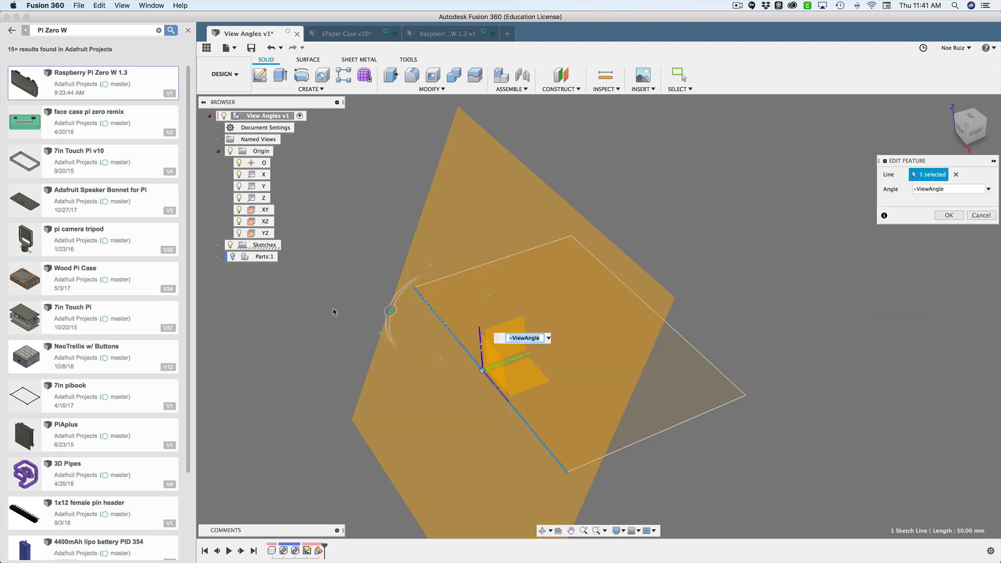
{"action": "middle_click_drag", "start_coordinate": [335, 312], "coordinate": [390, 293], "text": "shift"}
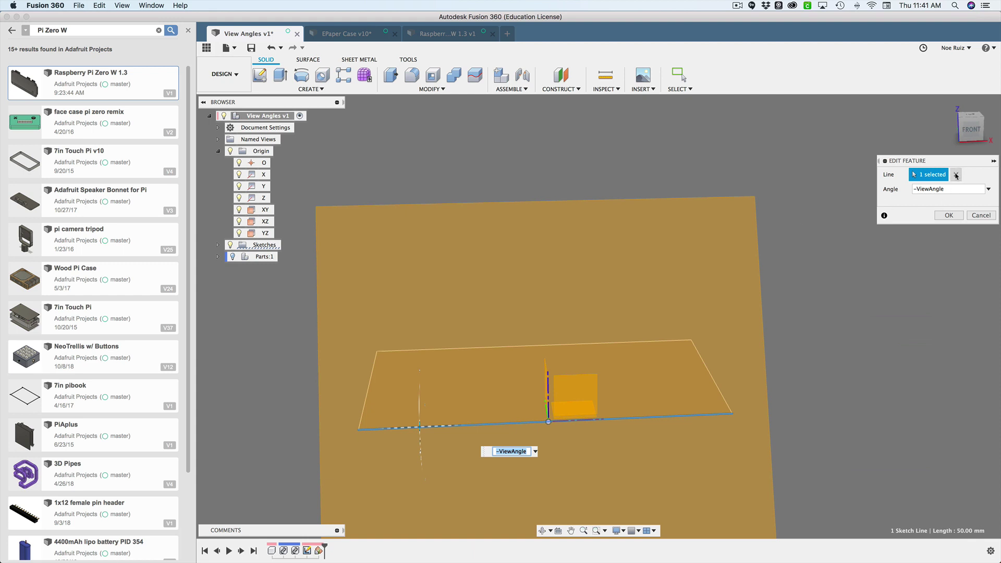
- Clear the sketch line reference and assign the X axis again with the sketches temporarily hidden
{"action": "left_click", "coordinate": [957, 175]}
{"action": "middle_click_drag", "start_coordinate": [869, 351], "coordinate": [827, 361], "text": "shift"}
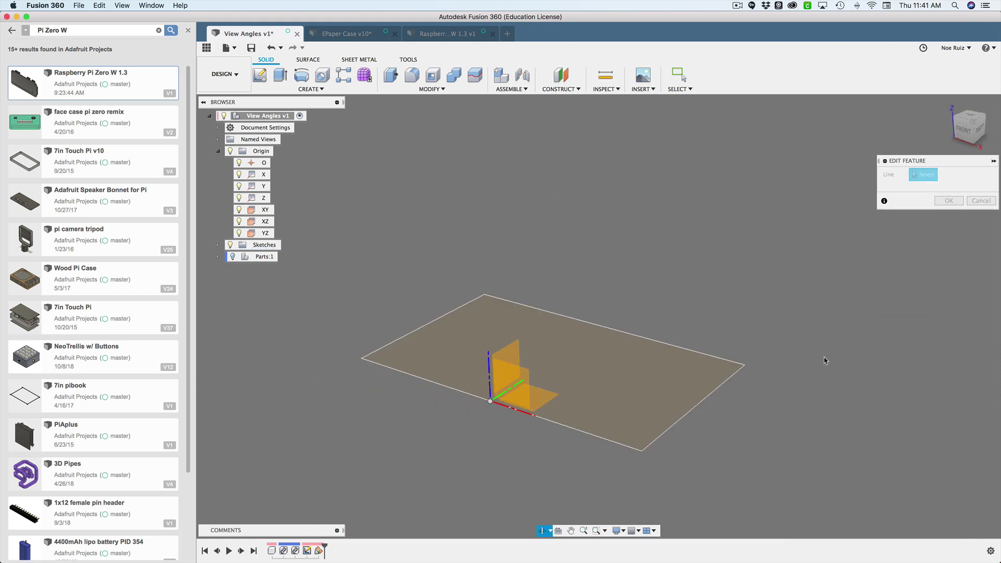
{"action": "left_click", "coordinate": [524, 414]}
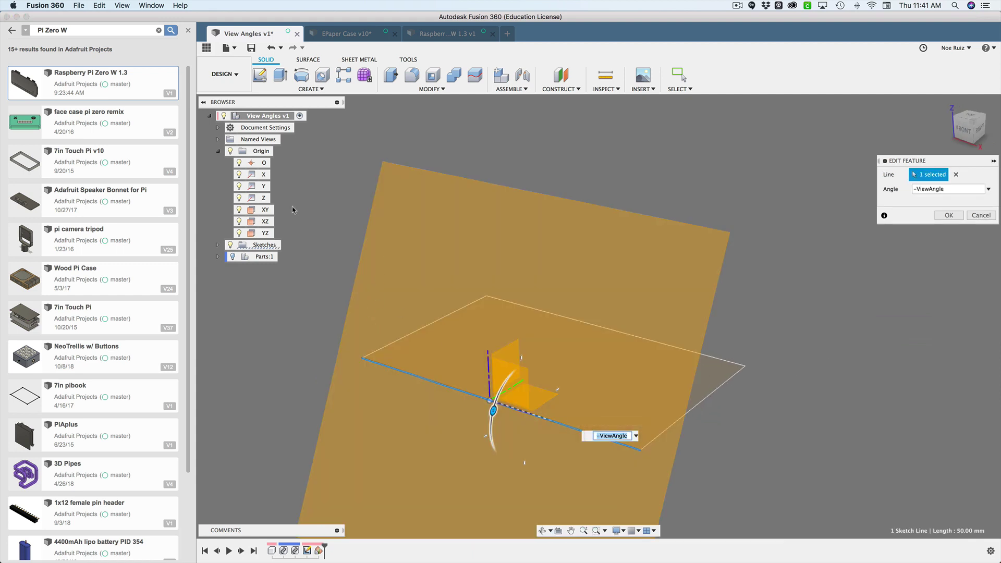
{"action": "left_click", "coordinate": [955, 175]}
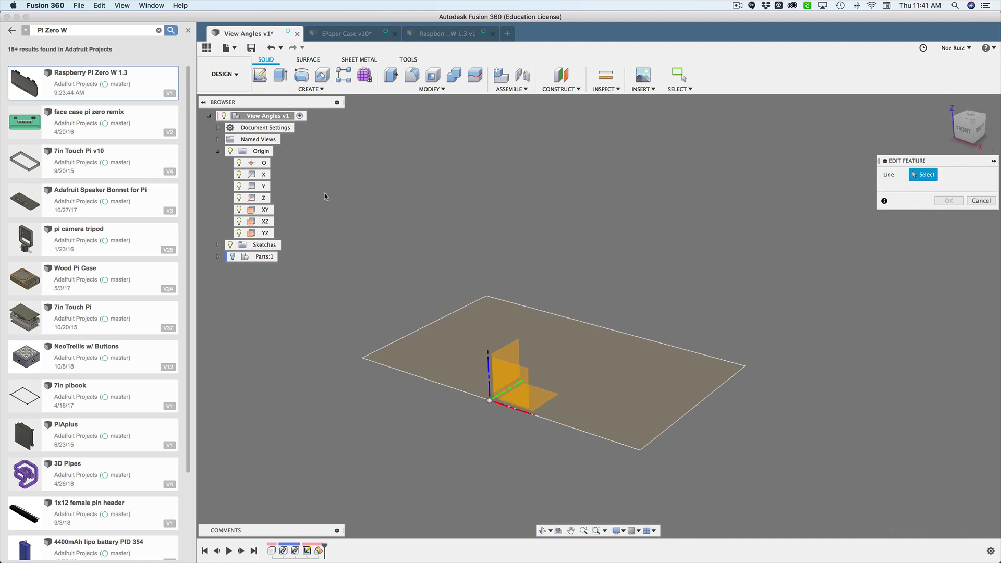
{"action": "left_click", "coordinate": [231, 245]}
{"action": "left_click", "coordinate": [527, 415]}
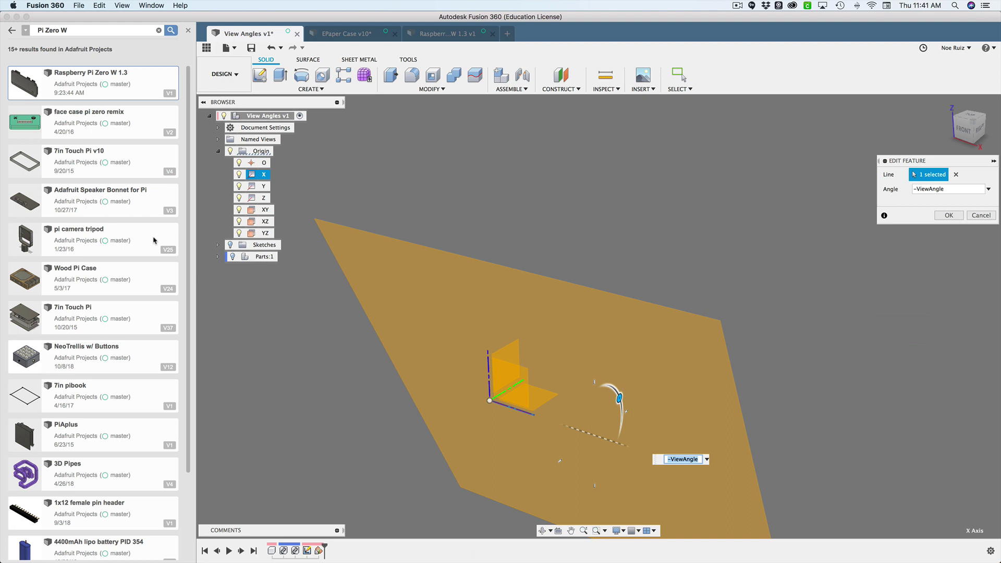
{"action": "left_click", "coordinate": [231, 246]}
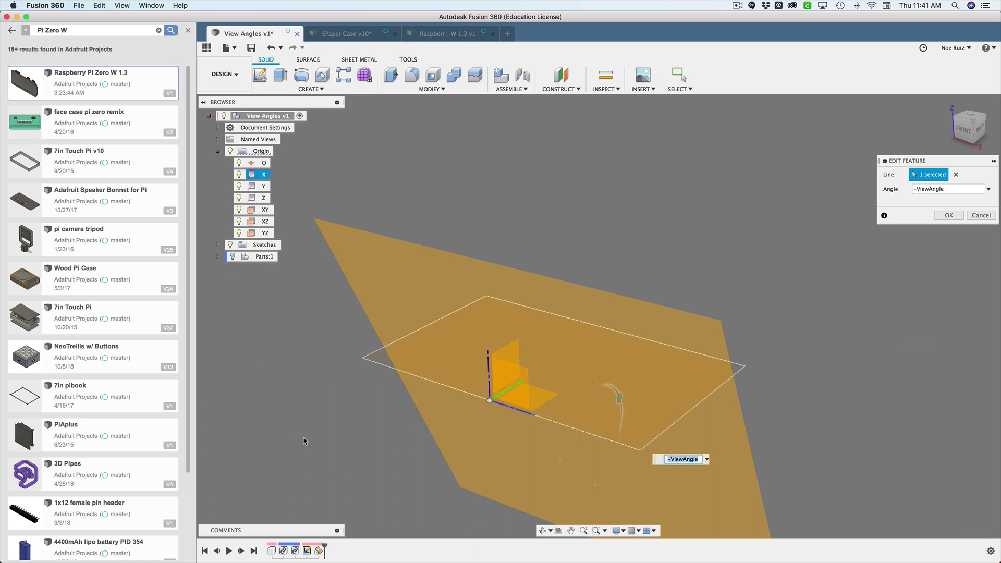
{"action": "mouse_move", "coordinate": [304, 440]}
{"action": "middle_mouse_down", "text": "shift"}
{"action": "mouse_move", "coordinate": [346, 434]}
{"action": "mouse_move", "coordinate": [326, 444]}
{"action": "middle_mouse_up", "text": "shift"}
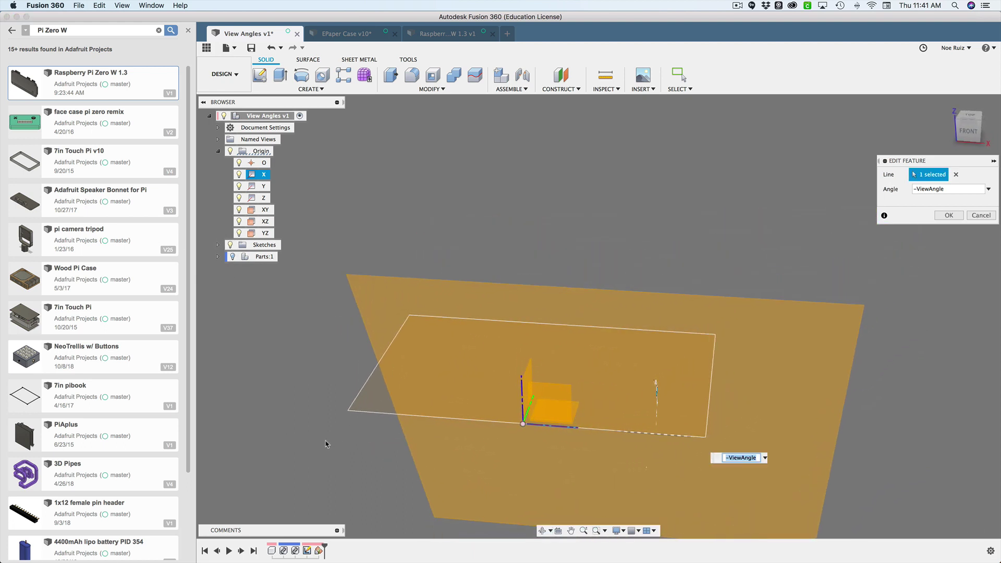
- Set the base rectangle's edge through the origin as the plane's reference line and accept the plane edit
{"action": "left_click", "coordinate": [956, 174]}
{"action": "left_click", "coordinate": [459, 417]}
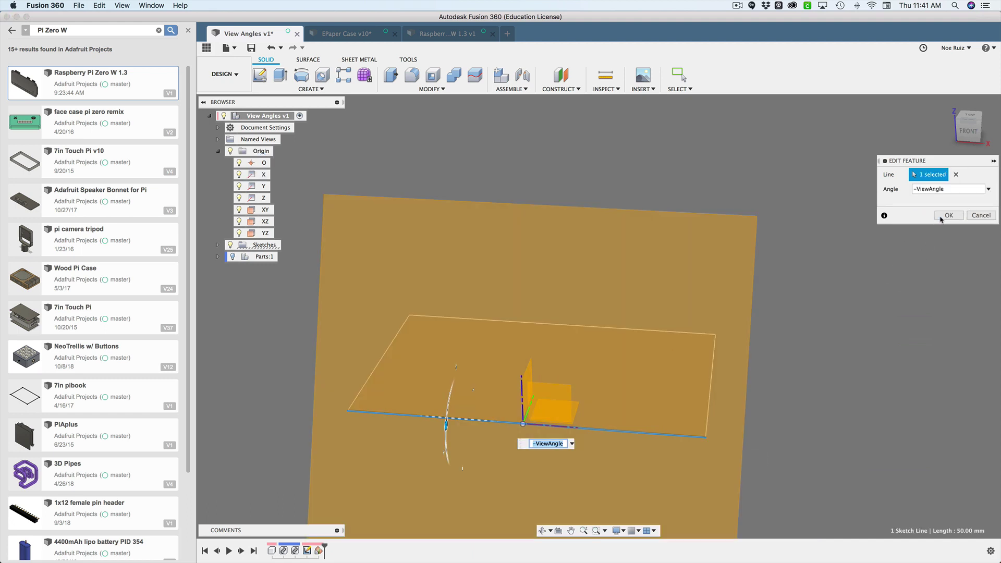
{"action": "left_click", "coordinate": [946, 215]}
- Create a sketch on the angled construction plane and draw a rectangle 30 mm high and 50 mm wide
{"action": "middle_click_drag", "start_coordinate": [794, 331], "coordinate": [593, 331], "text": "shift"}
{"action": "left_click", "coordinate": [518, 184]}
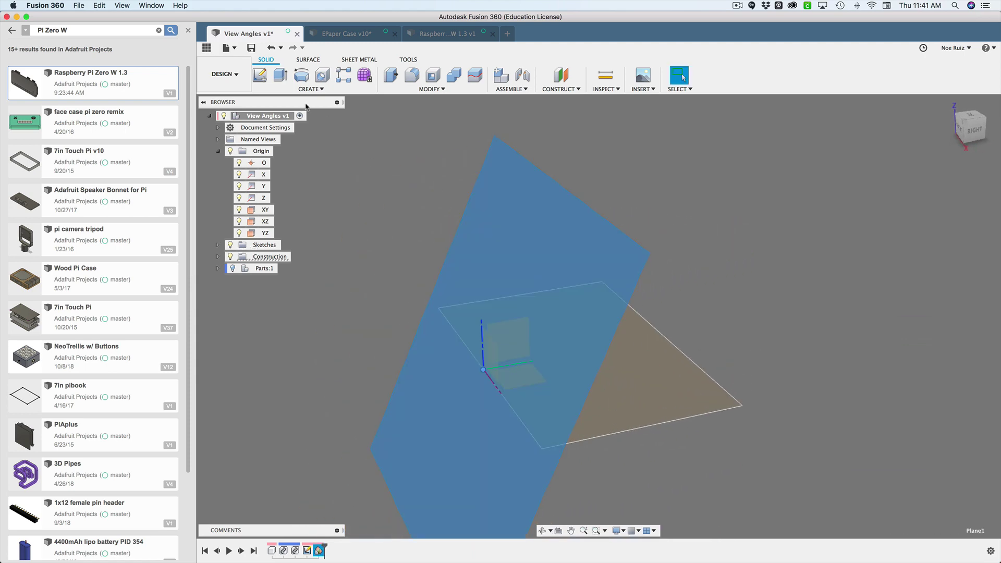
{"action": "left_click", "coordinate": [263, 79]}
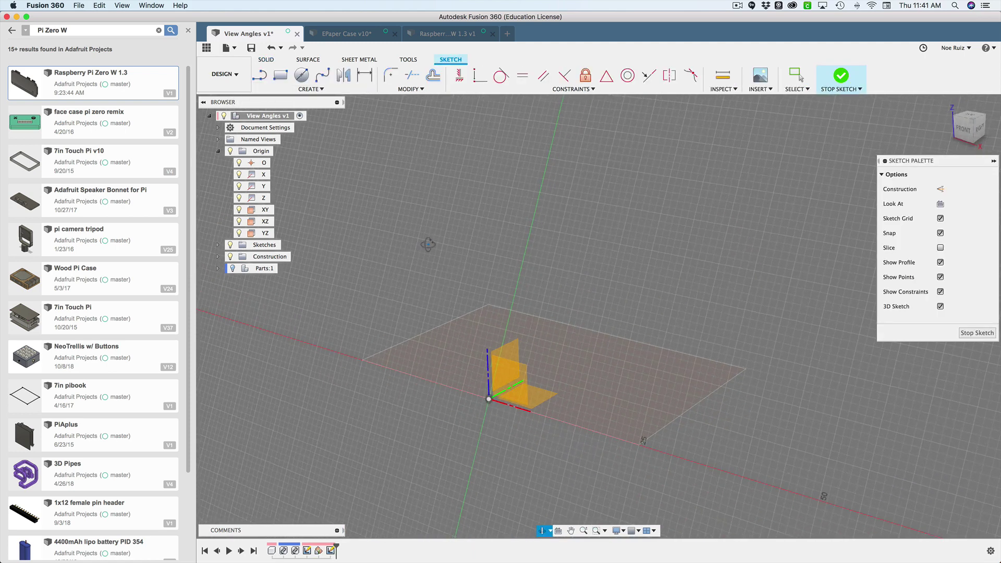
{"action": "key", "text": "r"}
{"action": "left_click", "coordinate": [445, 167]}
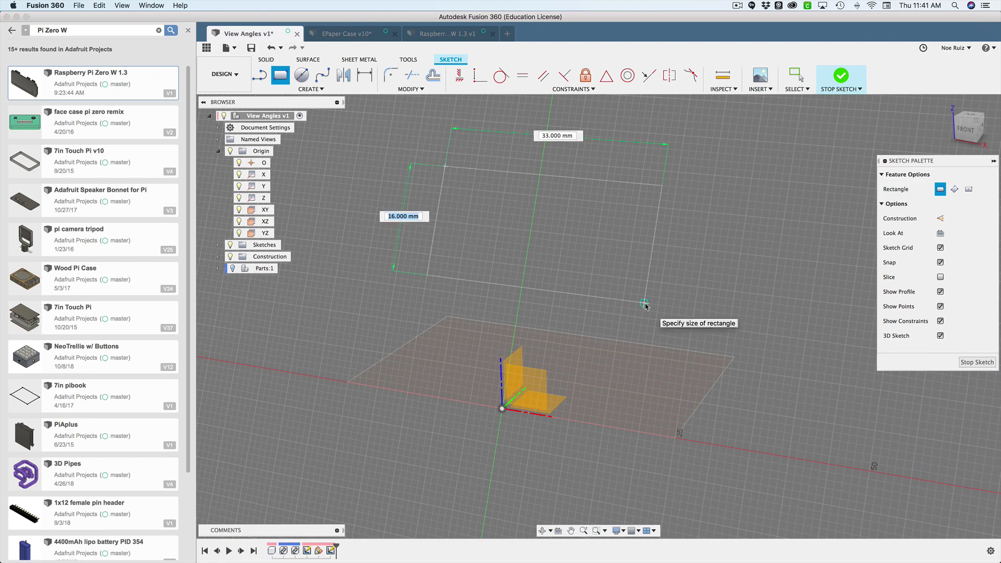
{"action": "type", "text": "30"}
{"action": "key", "text": "Tab"}
{"action": "type", "text": "50"}
{"action": "key", "text": "Return"}
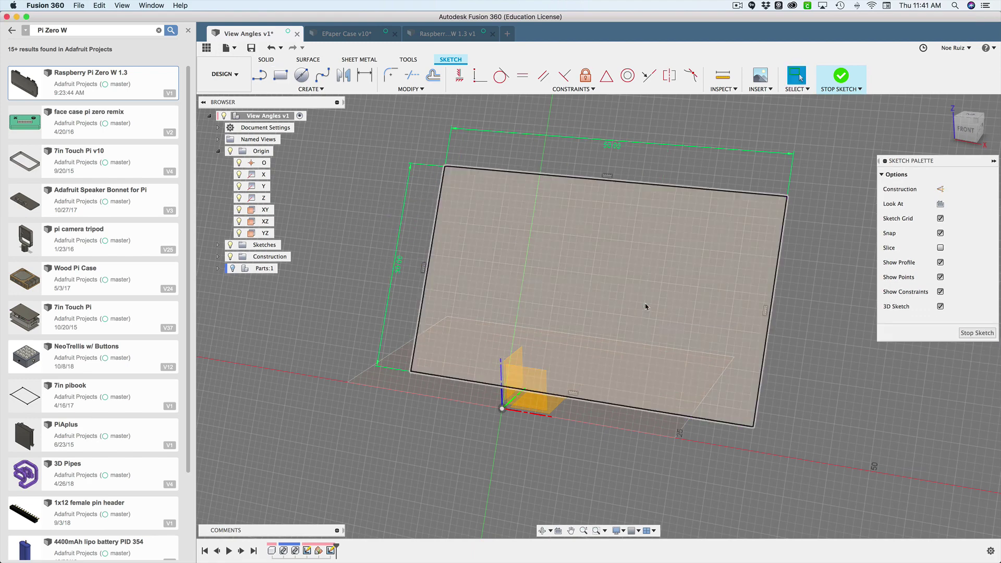
- Hide the origin geometry and first sketch, and constrain the midpoint of the new rectangle's lower edge to the origin point
{"action": "left_click_drag", "start_coordinate": [648, 411], "coordinate": [579, 343]}
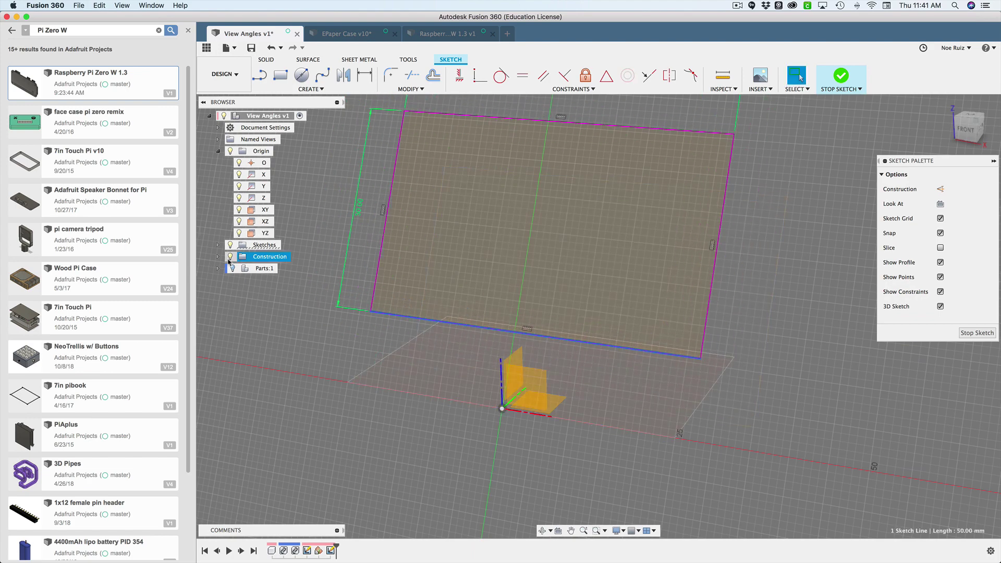
{"action": "left_click", "coordinate": [218, 245]}
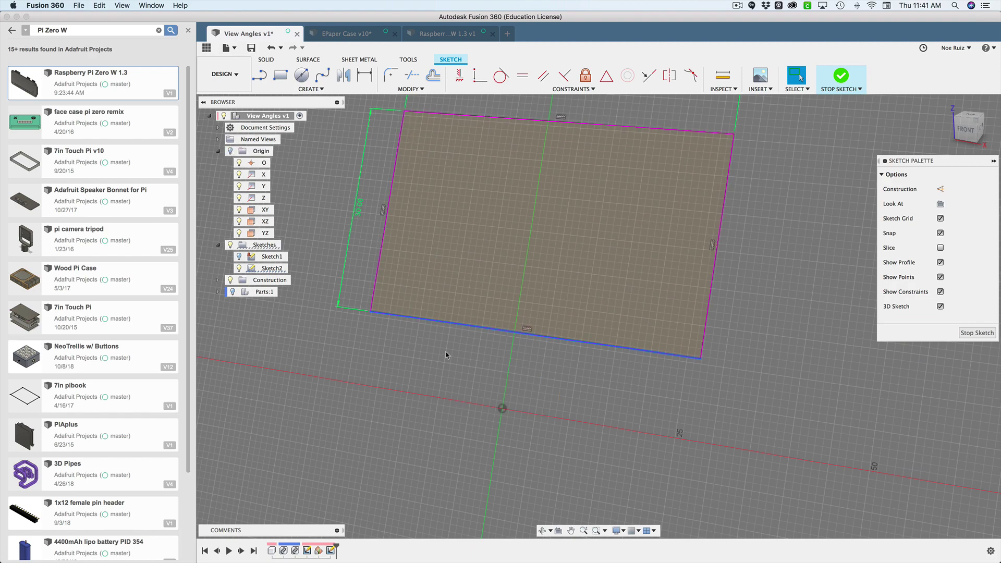
{"action": "left_click", "coordinate": [473, 329]}
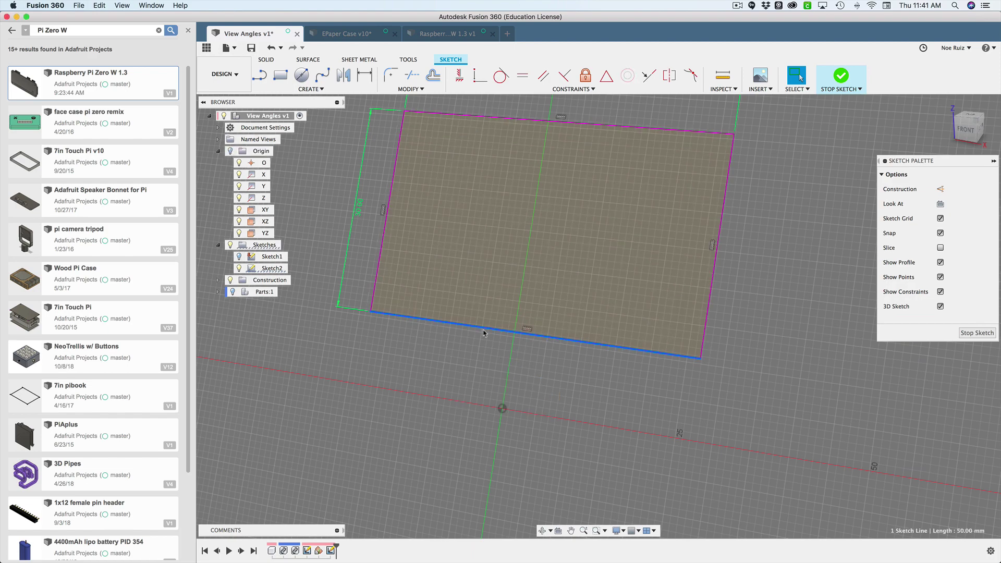
{"action": "left_click", "coordinate": [502, 408]}
{"action": "left_click", "coordinate": [614, 76]}
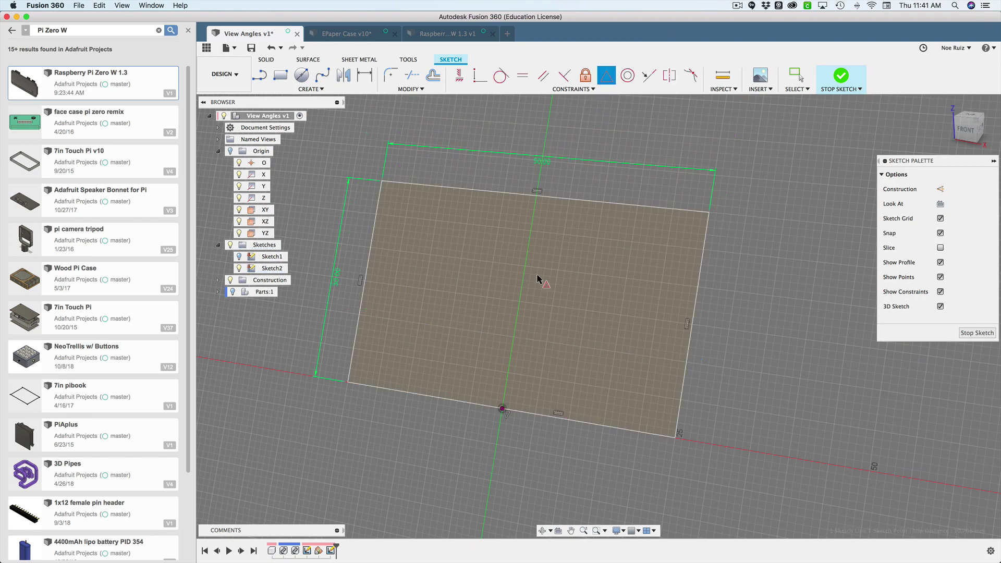
{"action": "key", "text": "Escape"}
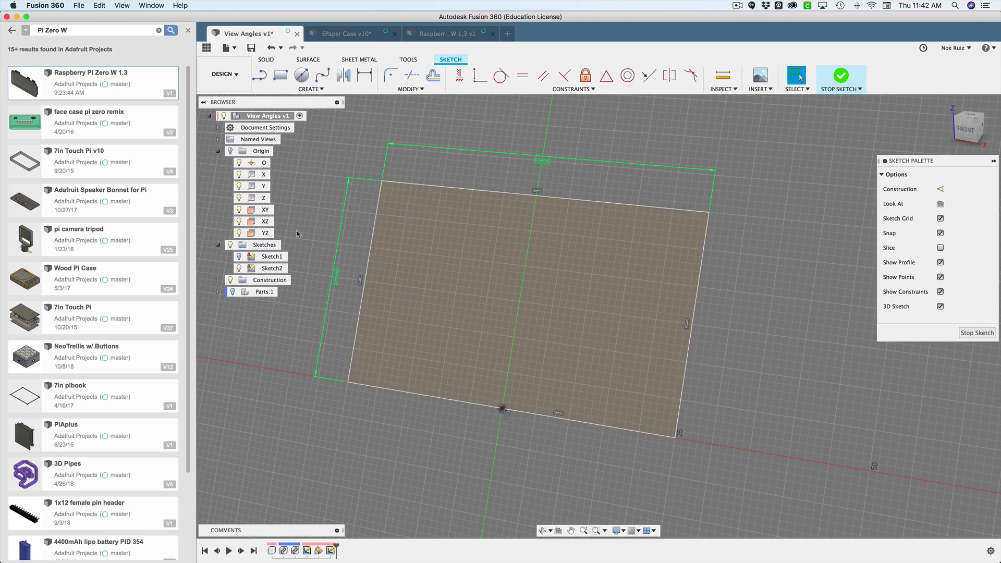
- Finish the angled sketch and show Sketch1 so both rectangles are displayed together
{"action": "left_click", "coordinate": [836, 73]}
{"action": "left_click", "coordinate": [239, 257]}
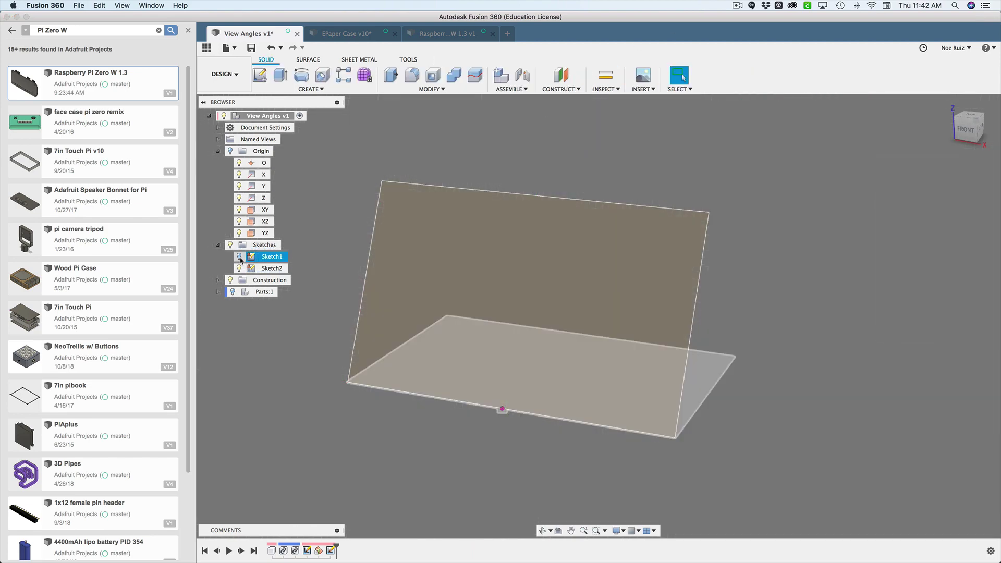
{"action": "mouse_move", "coordinate": [727, 357]}
{"action": "middle_mouse_down", "text": "shift"}
{"action": "mouse_move", "coordinate": [676, 343]}
{"action": "mouse_move", "coordinate": [641, 358]}
{"action": "mouse_move", "coordinate": [671, 347]}
{"action": "mouse_move", "coordinate": [678, 304]}
{"action": "middle_mouse_up", "text": "shift"}
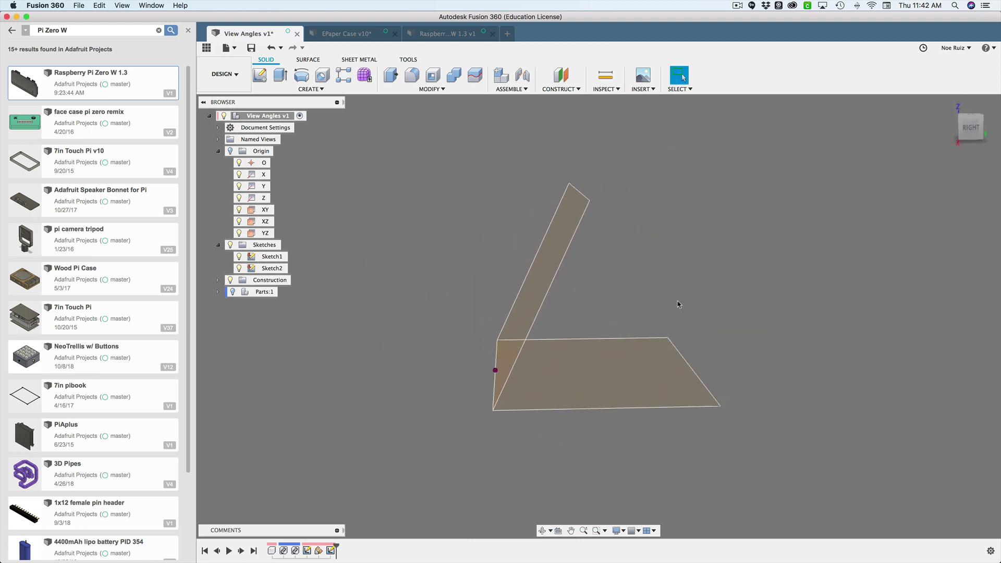
- Open the parameters dialog and set the ViewAngle user parameter to 45
{"action": "type", "text": "sparam"}
{"action": "key", "text": "Return"}
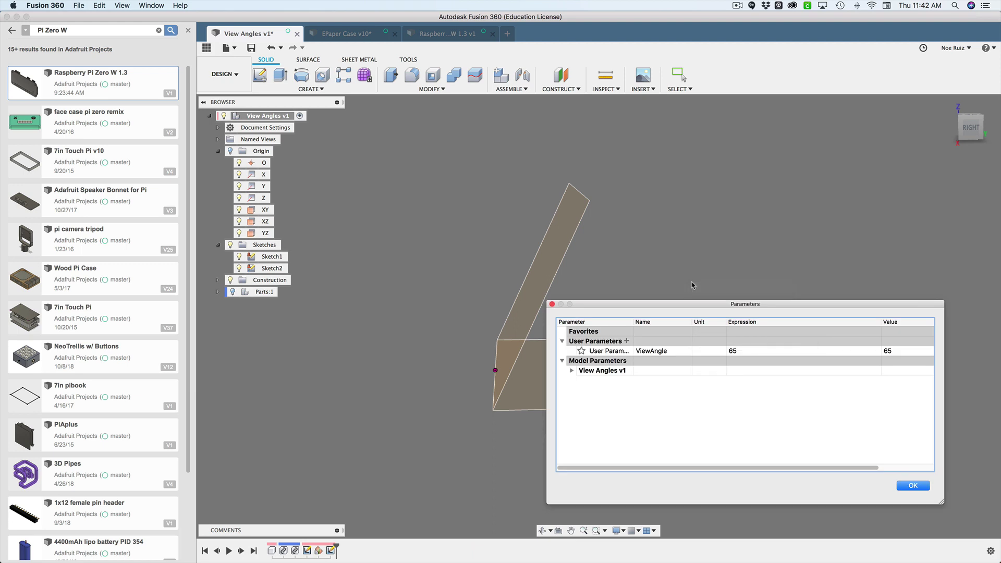
{"action": "left_click", "coordinate": [737, 357]}
{"action": "left_click", "coordinate": [738, 358]}
{"action": "type", "text": "45"}
{"action": "key", "text": "Return"}
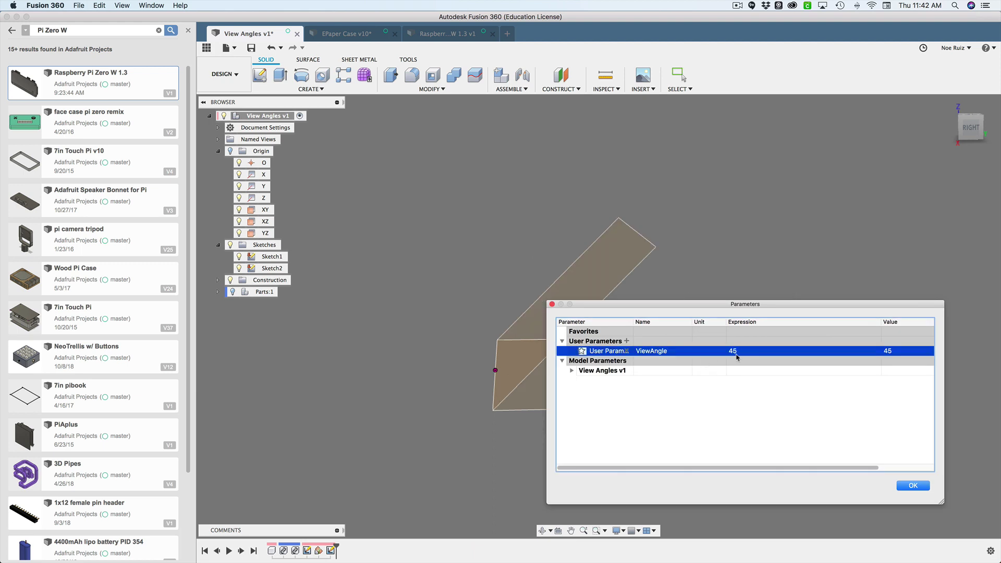
- Set the ViewAngle user parameter to 60 and close the parameters dialog
{"action": "left_click", "coordinate": [737, 357]}
{"action": "type", "text": "60"}
{"action": "key", "text": "Return"}
{"action": "left_click", "coordinate": [914, 487]}
- Open the base rectangle's sketch for inspection and leave it without editing
{"action": "middle_click_drag", "start_coordinate": [460, 356], "coordinate": [501, 361], "text": "shift"}
{"action": "double_click", "coordinate": [318, 550]}
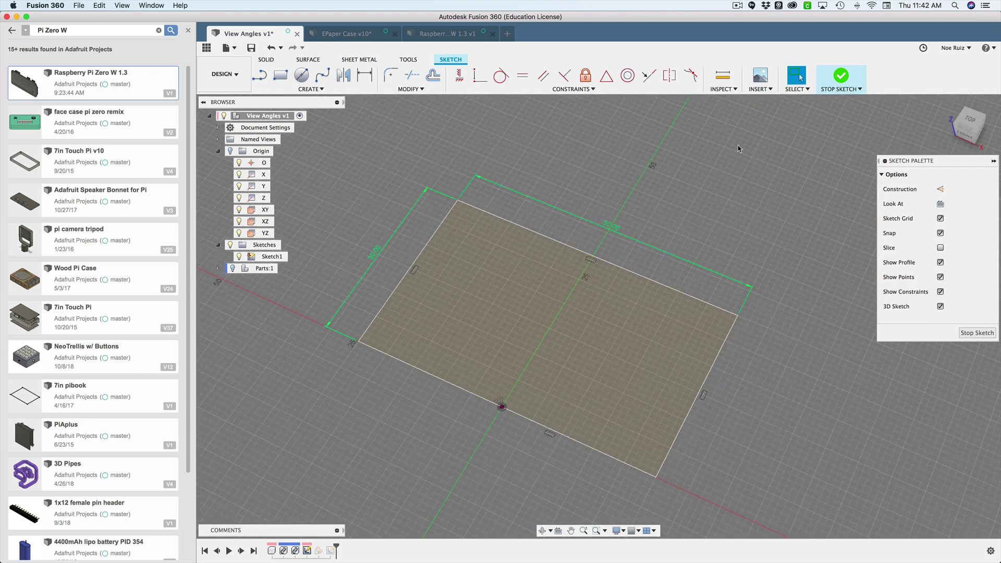
{"action": "left_click", "coordinate": [841, 78]}
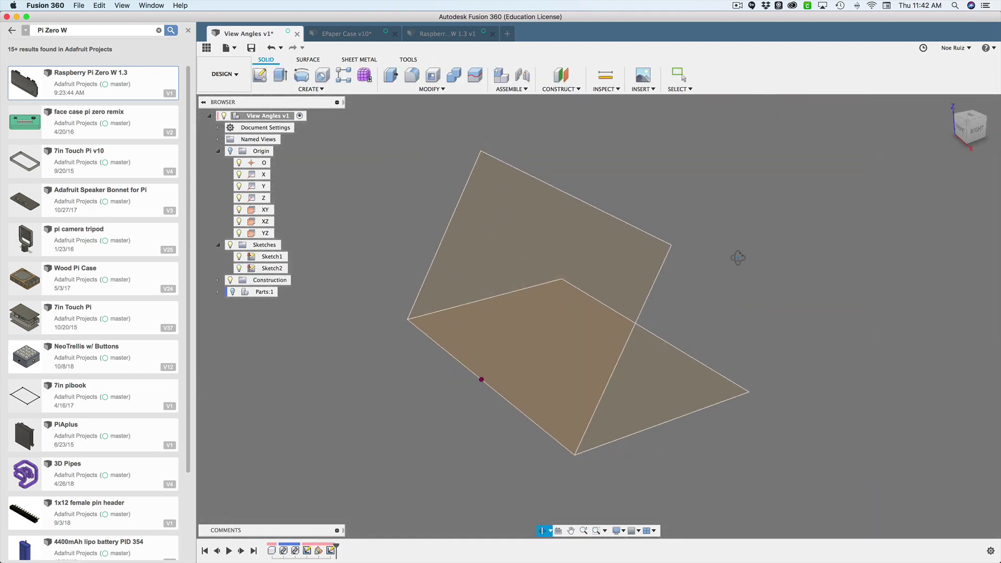
- Show the Parts component and hide the Raspberry Pi Zero W inside it, leaving the Radio Bonnet displayed
{"action": "left_click", "coordinate": [233, 292]}
{"action": "scroll", "coordinate": [294, 350], "scroll_direction": "down", "scroll_amount": 3}
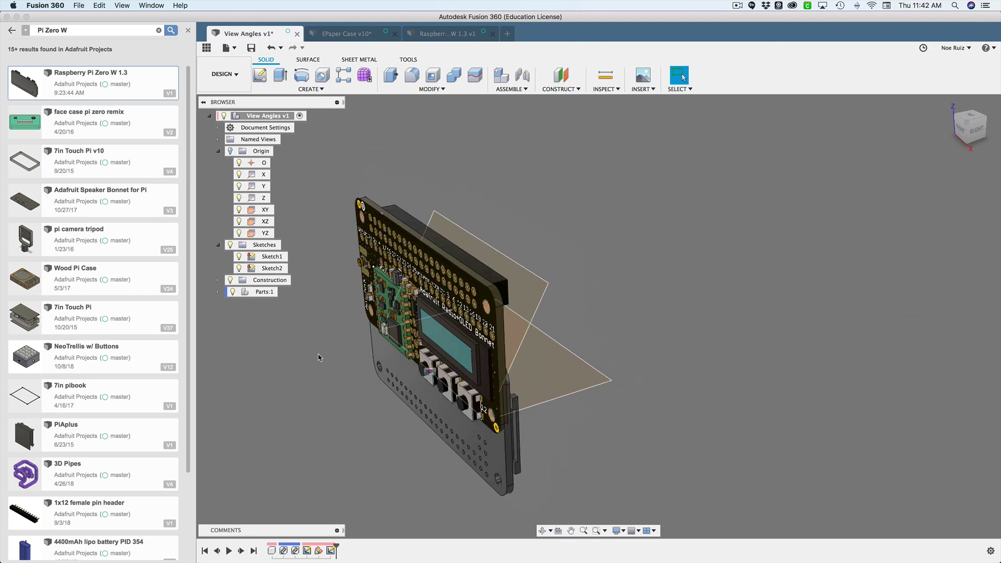
{"action": "mouse_move", "coordinate": [334, 361]}
{"action": "middle_mouse_down", "text": "shift"}
{"action": "mouse_move", "coordinate": [293, 351]}
{"action": "mouse_move", "coordinate": [335, 369]}
{"action": "mouse_move", "coordinate": [354, 353]}
{"action": "mouse_move", "coordinate": [407, 389]}
{"action": "mouse_move", "coordinate": [384, 373]}
{"action": "middle_mouse_up", "text": "shift"}
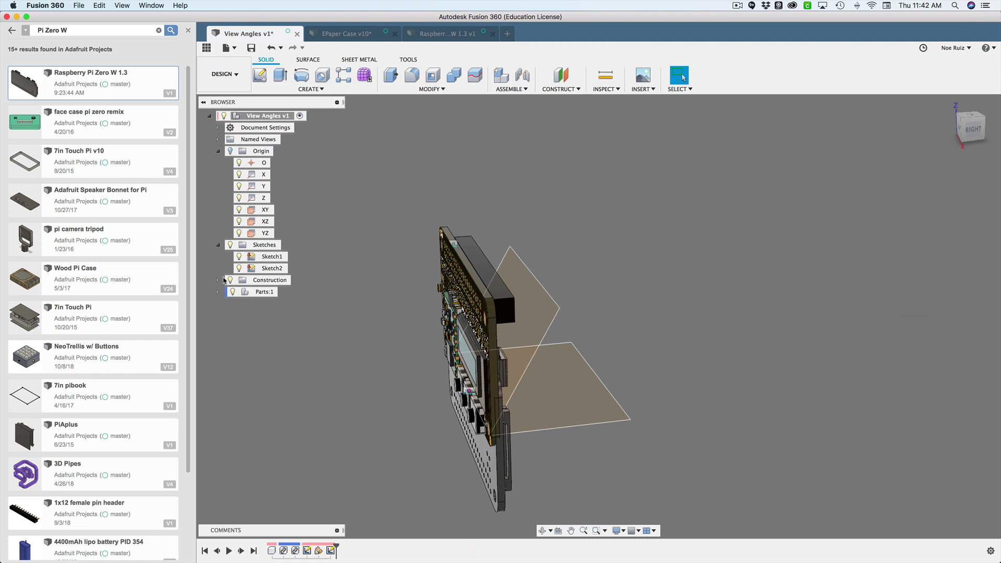
{"action": "left_click", "coordinate": [218, 292]}
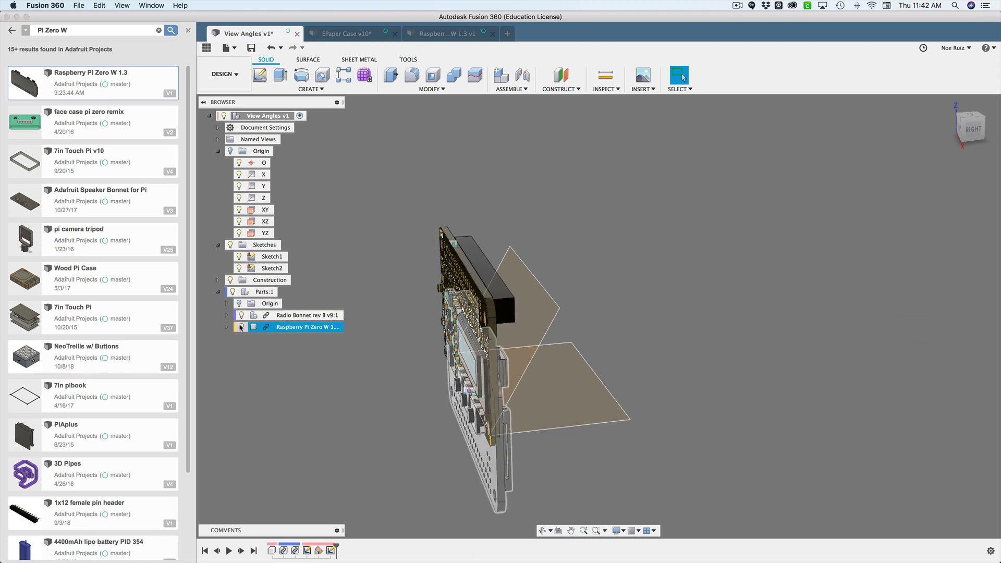
{"action": "left_click", "coordinate": [241, 327]}
{"action": "middle_click_drag", "start_coordinate": [344, 370], "coordinate": [321, 370], "text": "shift"}
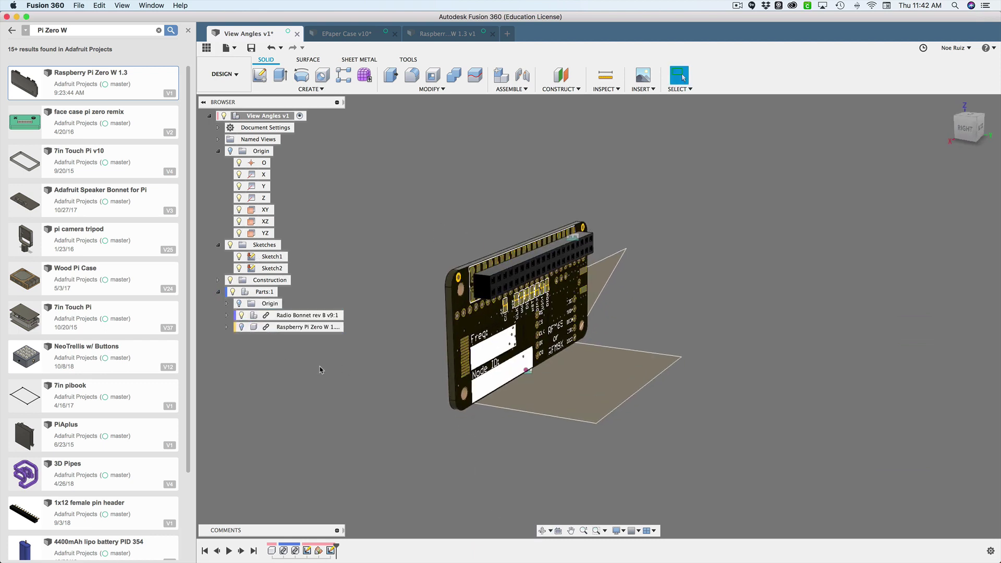
- Start a rigid joint and pick the centre of the Radio Bonnet board's front face as the first component's origin
{"action": "type", "text": "sjoi"}
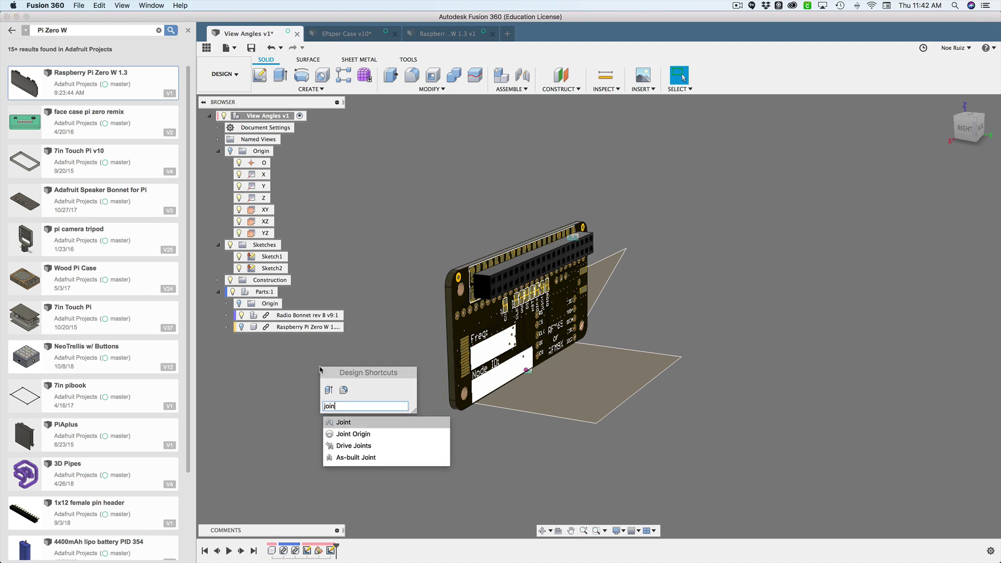
{"action": "key", "text": "Return"}
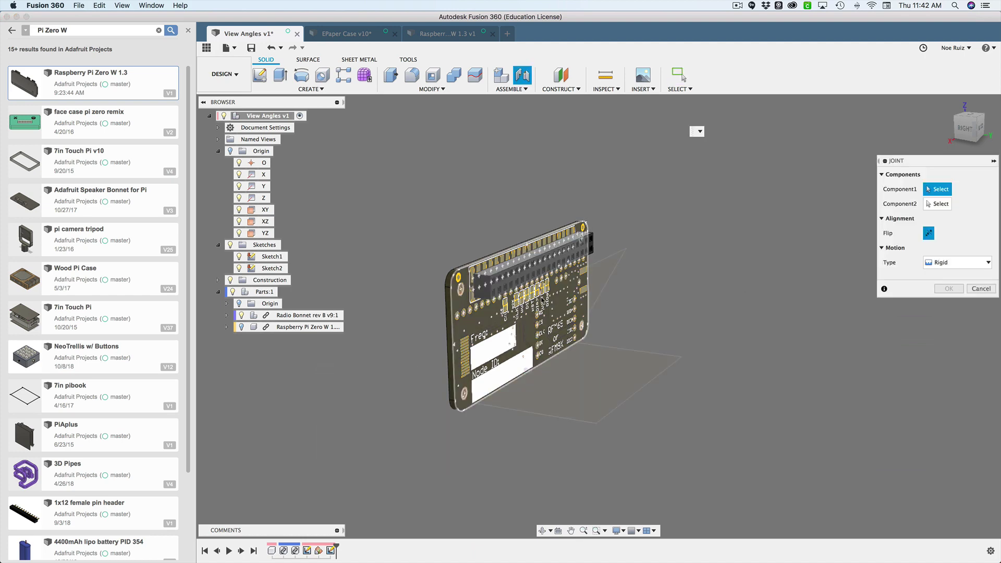
{"action": "scroll", "coordinate": [509, 357], "scroll_direction": "up", "scroll_amount": 5}
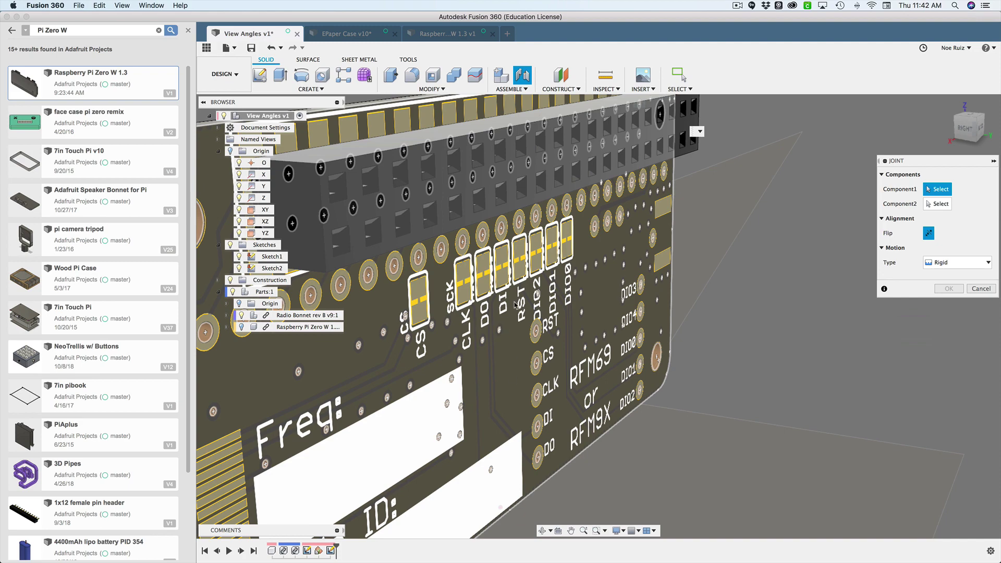
{"action": "scroll", "coordinate": [524, 312], "scroll_direction": "down", "scroll_amount": 5}
{"action": "middle_click_drag", "start_coordinate": [545, 308], "coordinate": [603, 311], "text": "shift"}
{"action": "scroll", "coordinate": [588, 332], "scroll_direction": "down", "scroll_amount": 3}
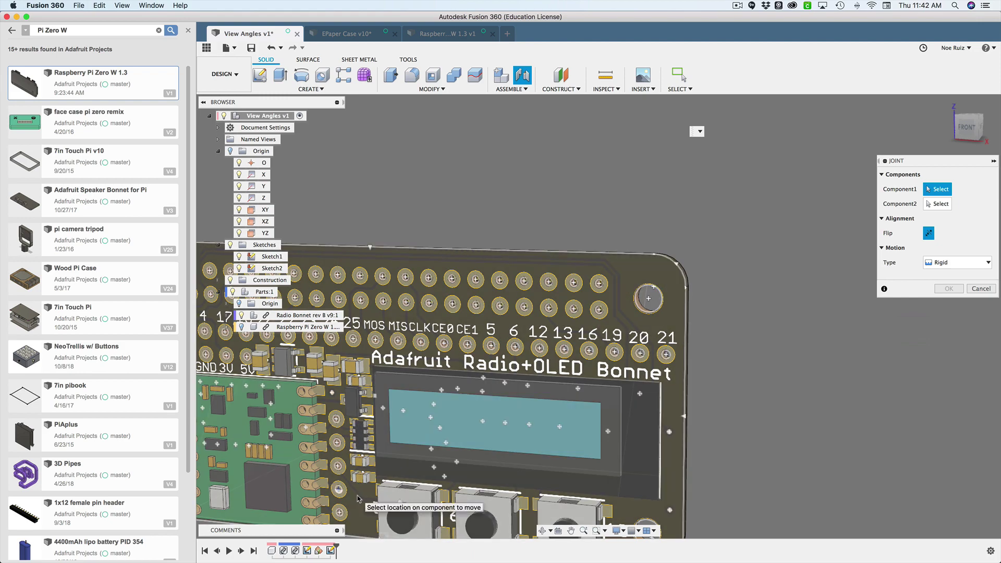
{"action": "middle_click_drag", "start_coordinate": [360, 499], "coordinate": [465, 455]}
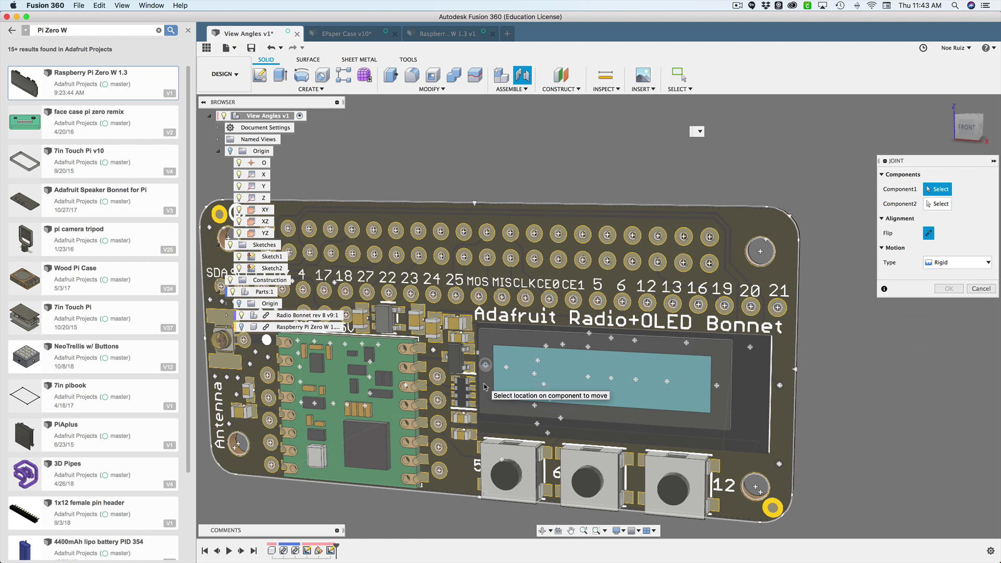
{"action": "left_click", "coordinate": [485, 388]}
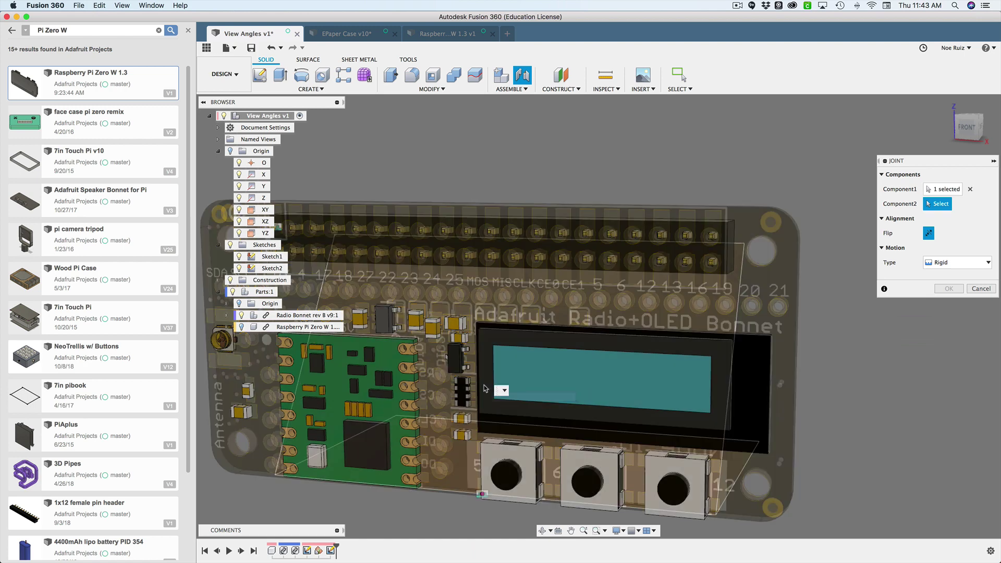
- Pick the centre of the angled rectangle sketch as the second joint origin and create the rigid joint with zero offsets
{"action": "scroll", "coordinate": [649, 281], "scroll_direction": "up", "scroll_amount": 3}
{"action": "middle_click_drag", "start_coordinate": [651, 277], "coordinate": [603, 287], "text": "shift"}
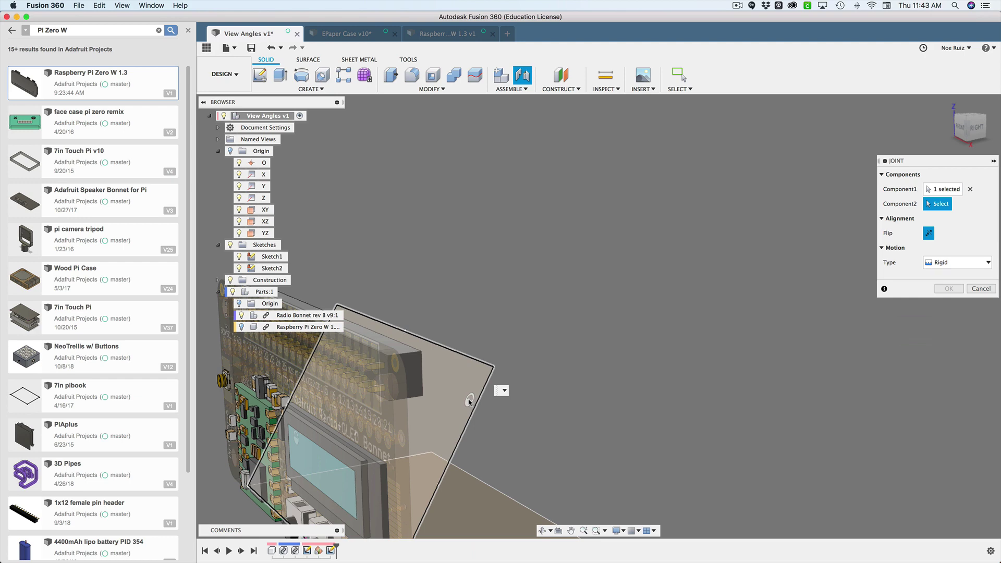
{"action": "mouse_move", "coordinate": [470, 402]}
{"action": "middle_mouse_down", "text": "shift"}
{"action": "mouse_move", "coordinate": [463, 394]}
{"action": "mouse_move", "coordinate": [450, 406]}
{"action": "middle_mouse_up", "text": "shift"}
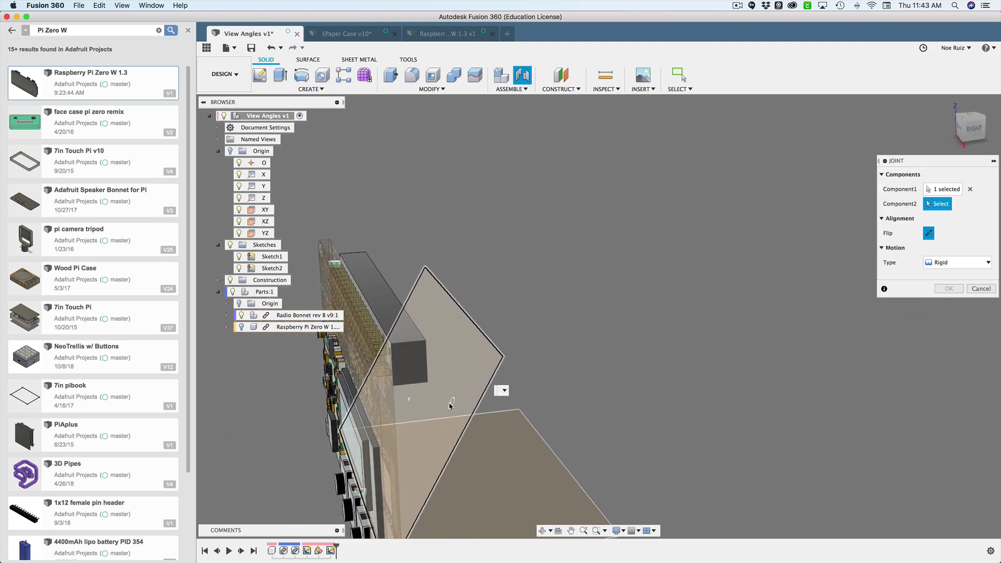
{"action": "left_click", "coordinate": [412, 402]}
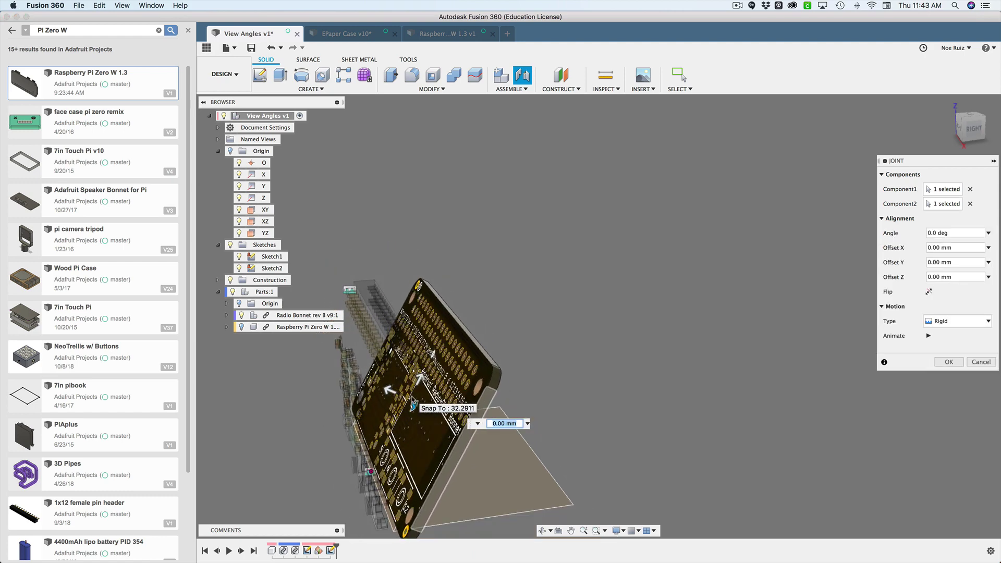
{"action": "scroll", "coordinate": [416, 400], "scroll_direction": "up", "scroll_amount": 5}
{"action": "scroll", "coordinate": [416, 400], "scroll_direction": "down", "scroll_amount": 3}
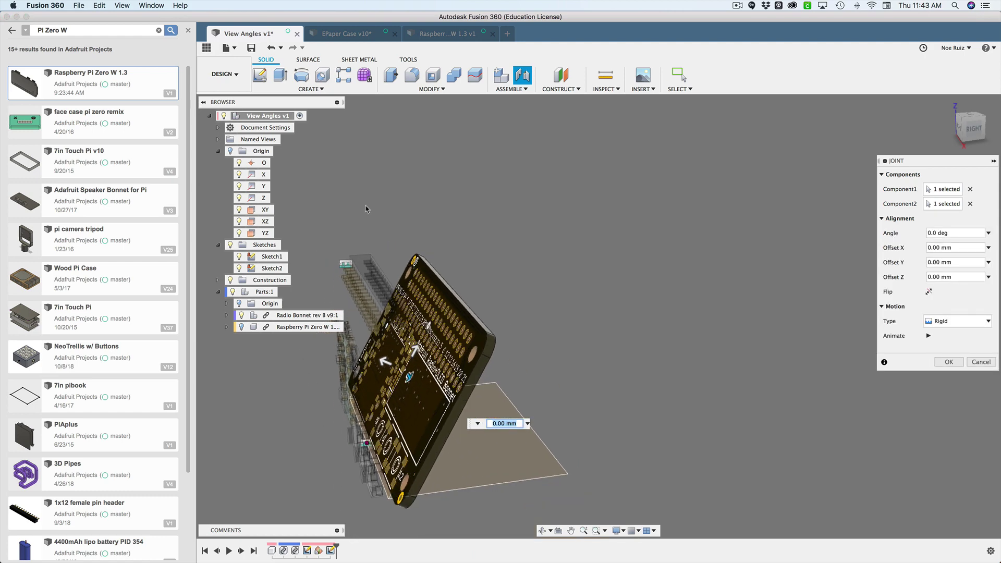
{"action": "middle_click_drag", "start_coordinate": [367, 208], "coordinate": [643, 216]}
{"action": "scroll", "coordinate": [661, 275], "scroll_direction": "up", "scroll_amount": 5}
{"action": "scroll", "coordinate": [667, 278], "scroll_direction": "down", "scroll_amount": 3}
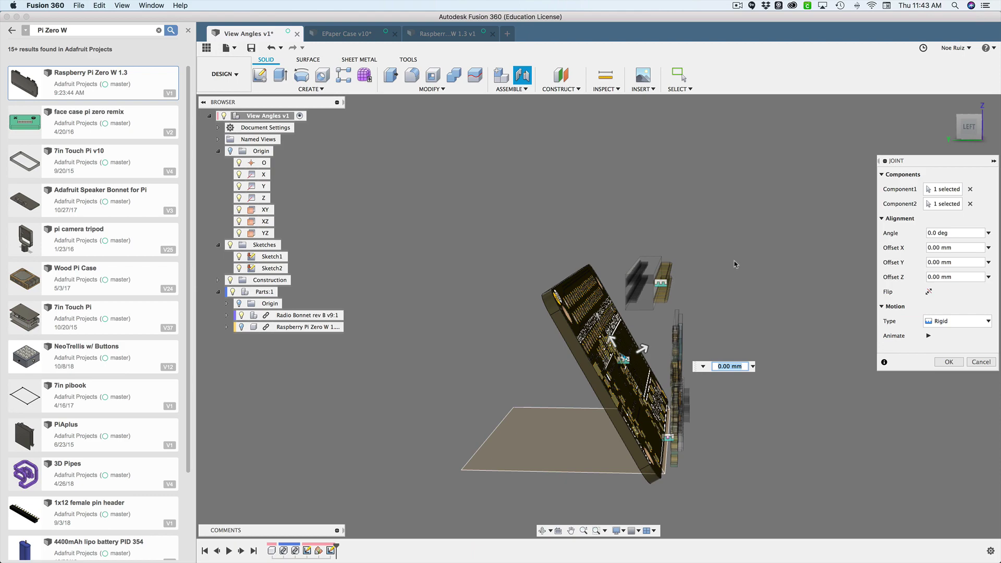
{"action": "middle_click_drag", "start_coordinate": [722, 299], "coordinate": [657, 290], "text": "shift"}
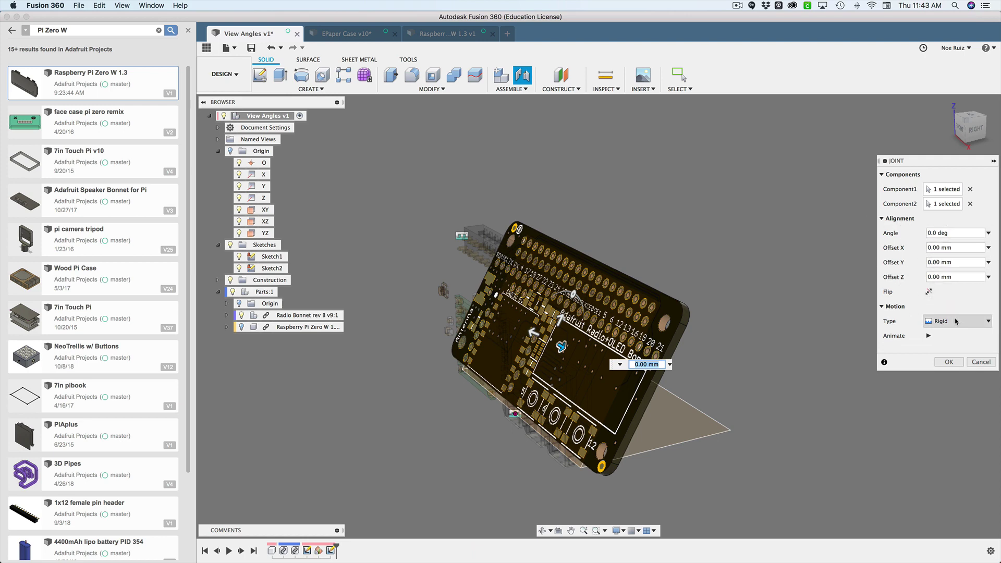
{"action": "left_click", "coordinate": [951, 361]}
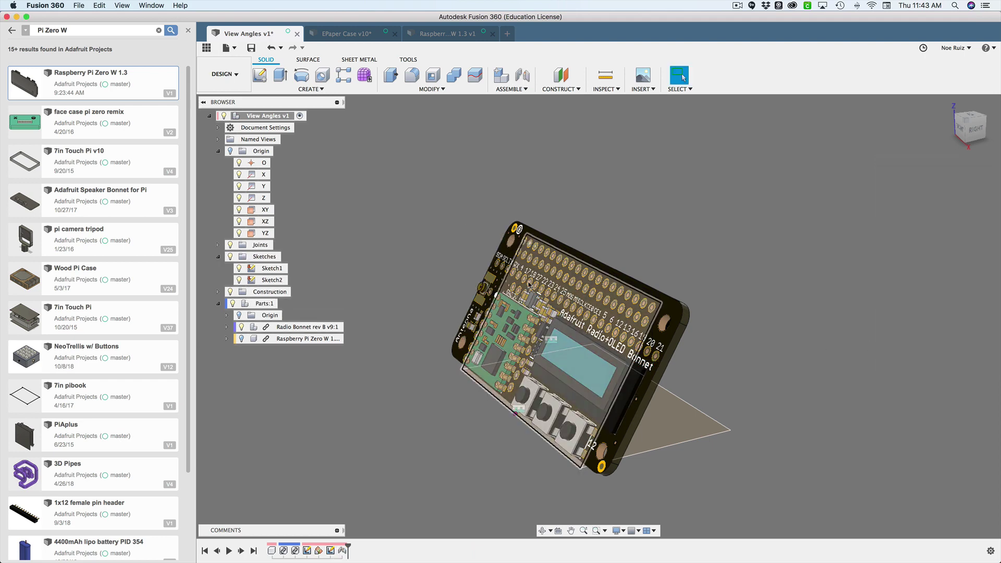
- Measure the distance from the sketch rectangle's lower corner to the Radio Bonnet's side edge at the antenna end
{"action": "middle_click_drag", "start_coordinate": [722, 340], "coordinate": [816, 286], "text": "shift"}
{"action": "key", "text": "Escape"}
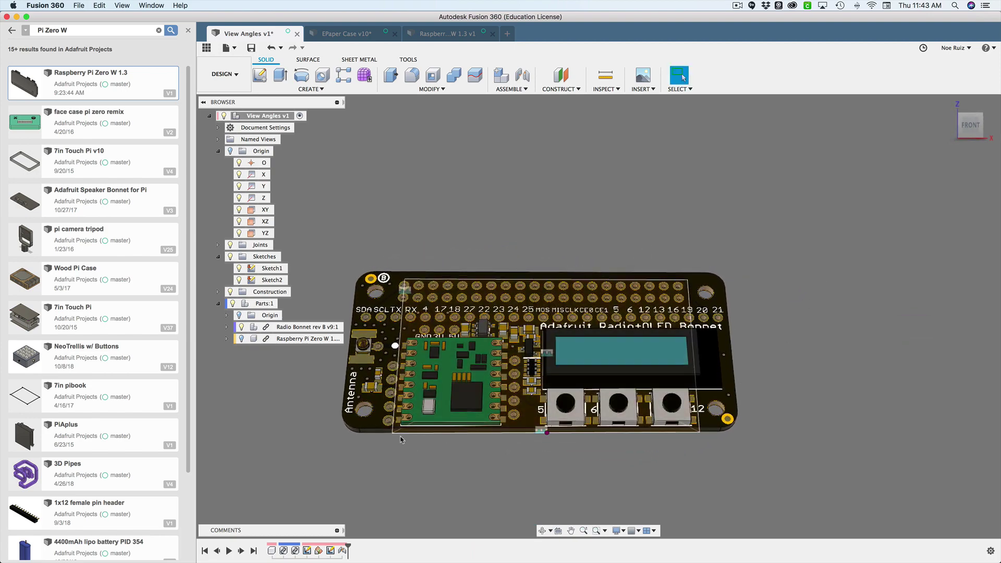
{"action": "scroll", "coordinate": [401, 440], "scroll_direction": "up", "scroll_amount": 5}
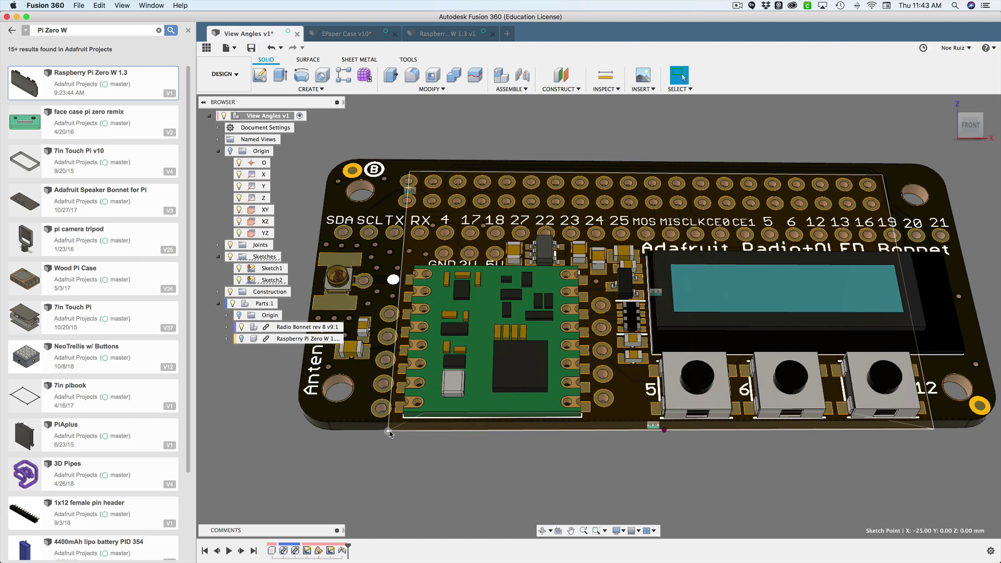
{"action": "scroll", "coordinate": [389, 431], "scroll_direction": "down", "scroll_amount": 1}
{"action": "scroll", "coordinate": [443, 422], "scroll_direction": "up", "scroll_amount": 5}
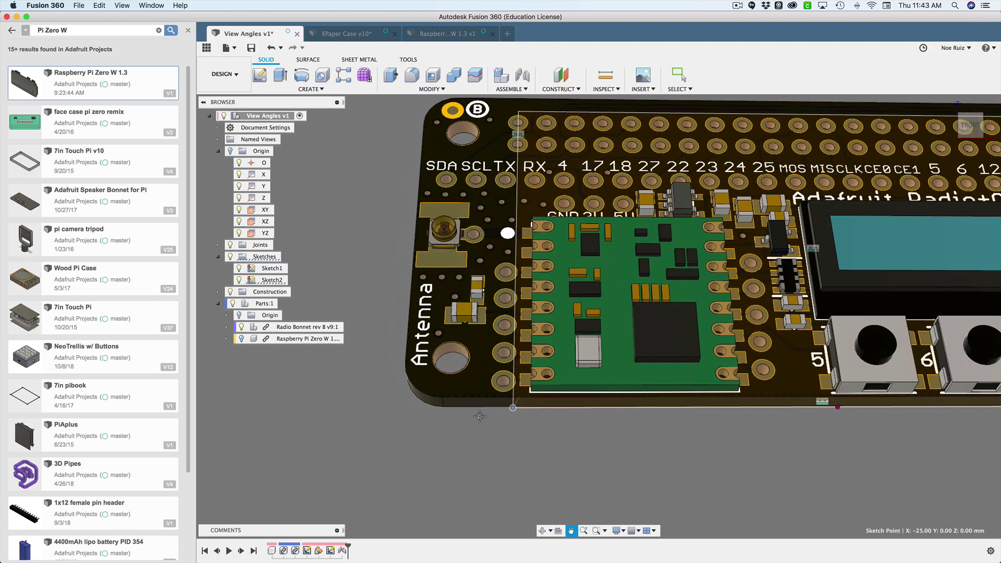
{"action": "middle_click_drag", "start_coordinate": [480, 421], "coordinate": [504, 421], "text": "shift"}
{"action": "scroll", "coordinate": [456, 362], "scroll_direction": "up", "scroll_amount": 5}
{"action": "left_click", "coordinate": [494, 380]}
{"action": "scroll", "coordinate": [494, 380], "scroll_direction": "down", "scroll_amount": 6}
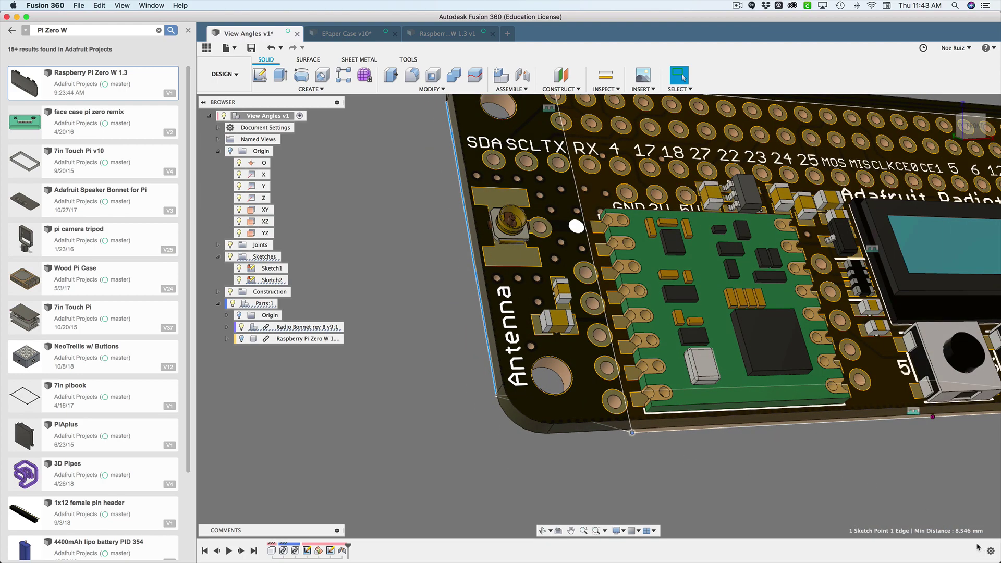
- Measure the distance from the sketch rectangle's opposite lower corner to the board's side edge beside button 12
{"action": "middle_click_drag", "start_coordinate": [959, 481], "coordinate": [762, 496]}
{"action": "scroll", "coordinate": [860, 465], "scroll_direction": "up", "scroll_amount": 6}
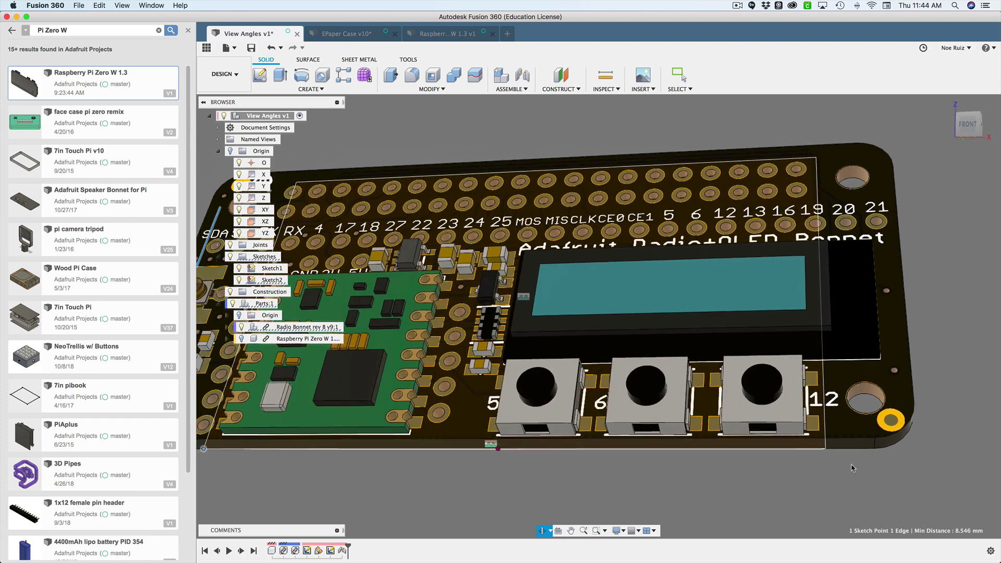
{"action": "scroll", "coordinate": [822, 442], "scroll_direction": "down", "scroll_amount": 3}
{"action": "scroll", "coordinate": [803, 454], "scroll_direction": "up", "scroll_amount": 3}
{"action": "middle_click_drag", "start_coordinate": [789, 464], "coordinate": [807, 460], "text": "shift"}
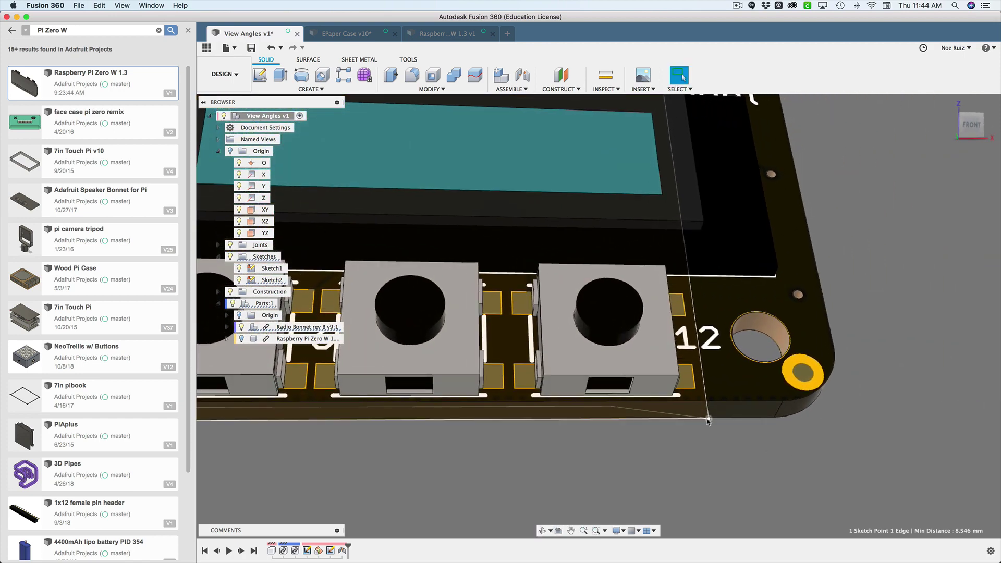
{"action": "left_click", "coordinate": [827, 313]}
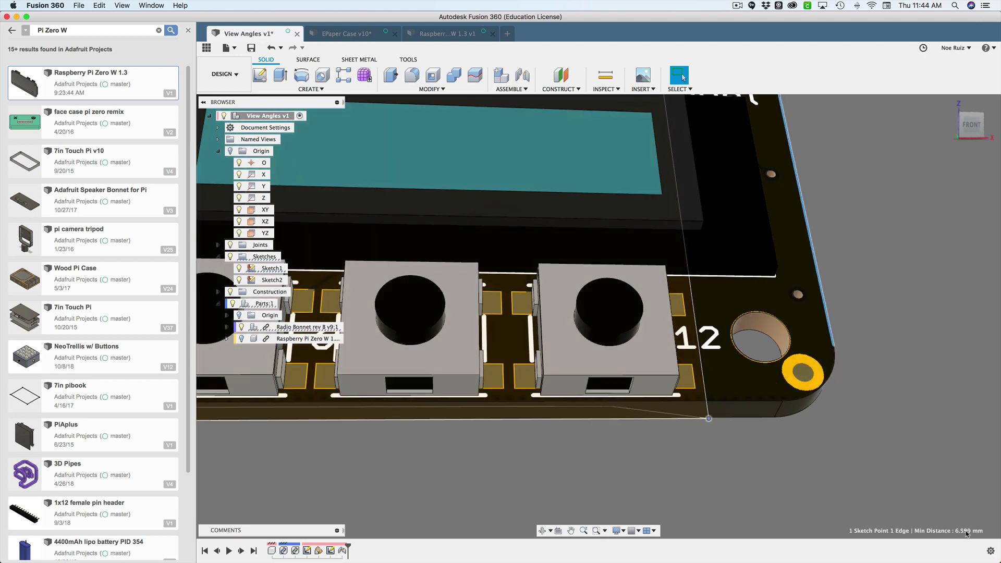
{"action": "scroll", "coordinate": [891, 412], "scroll_direction": "down", "scroll_amount": 8}
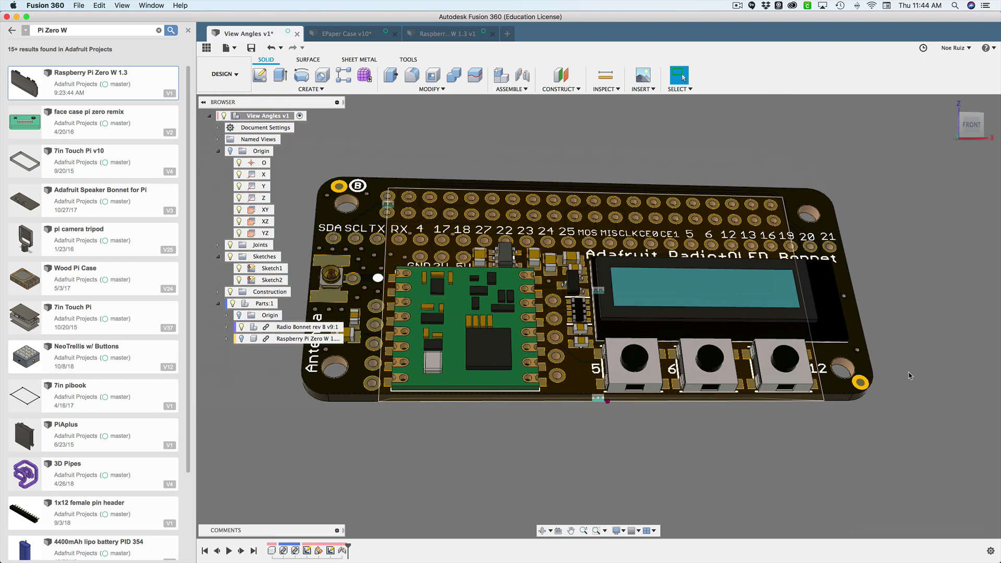
- Edit the joint and replace its first component's origin with the centre of the Radio Bonnet board's back face
{"action": "double_click", "coordinate": [345, 550]}
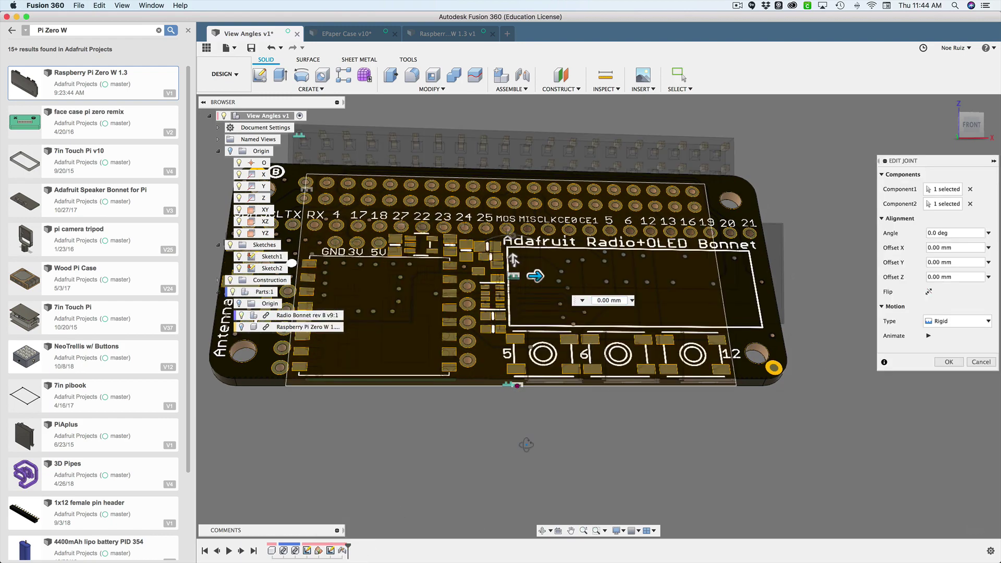
{"action": "middle_click_drag", "start_coordinate": [526, 444], "coordinate": [536, 466], "text": "shift"}
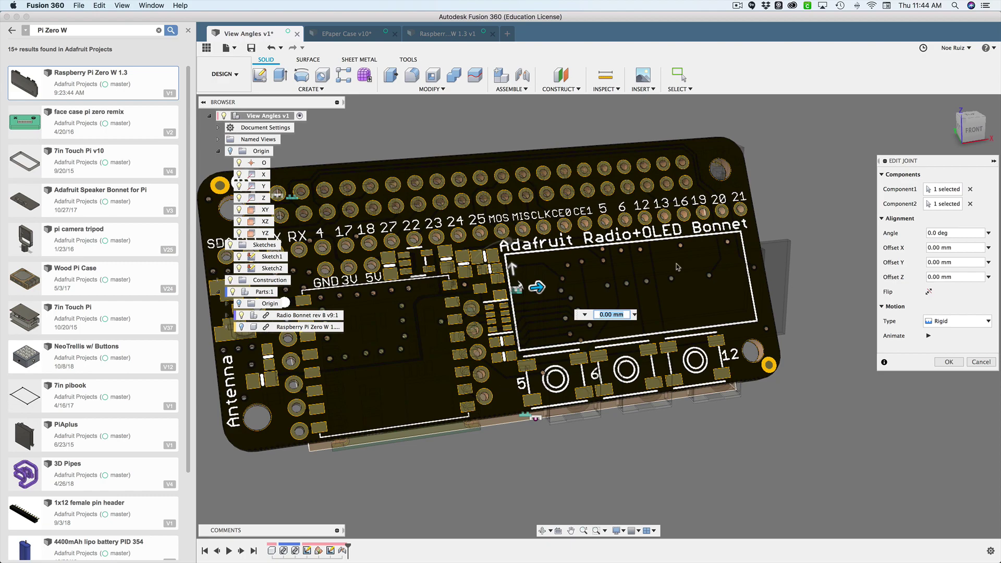
{"action": "left_click", "coordinate": [943, 203]}
{"action": "left_click", "coordinate": [943, 189]}
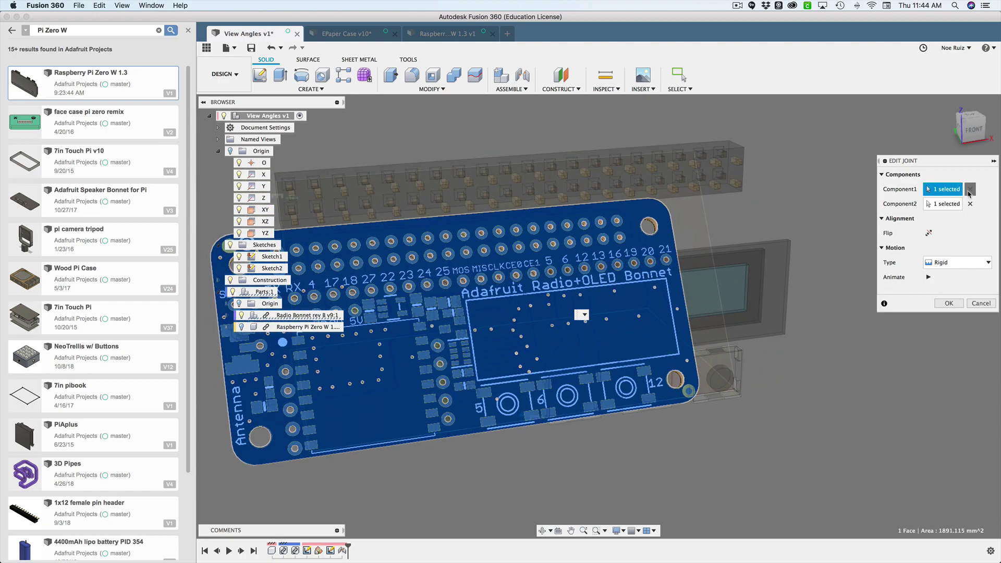
{"action": "middle_click_drag", "start_coordinate": [781, 408], "coordinate": [629, 298], "text": "shift"}
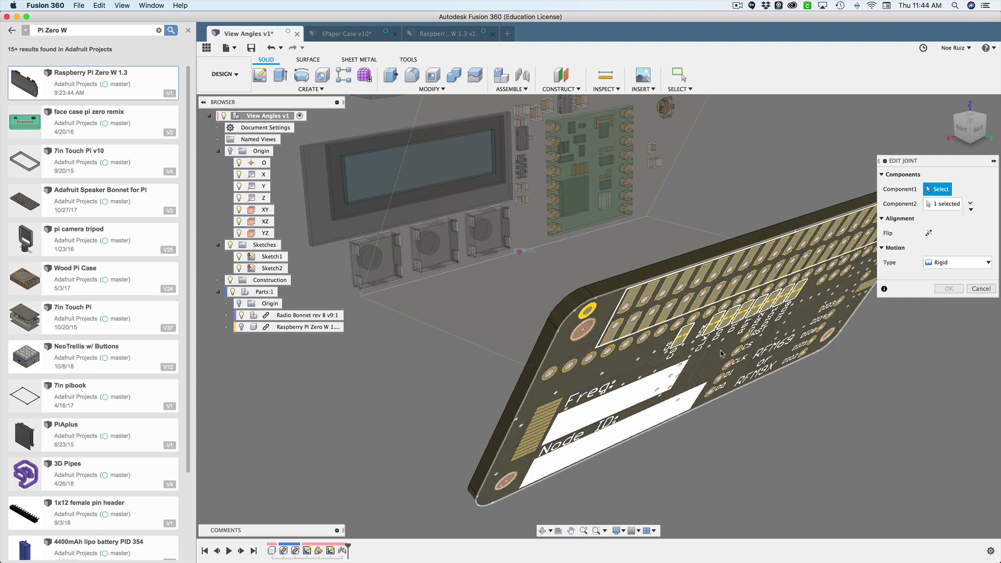
{"action": "middle_click_drag", "start_coordinate": [722, 352], "coordinate": [700, 339], "text": "shift"}
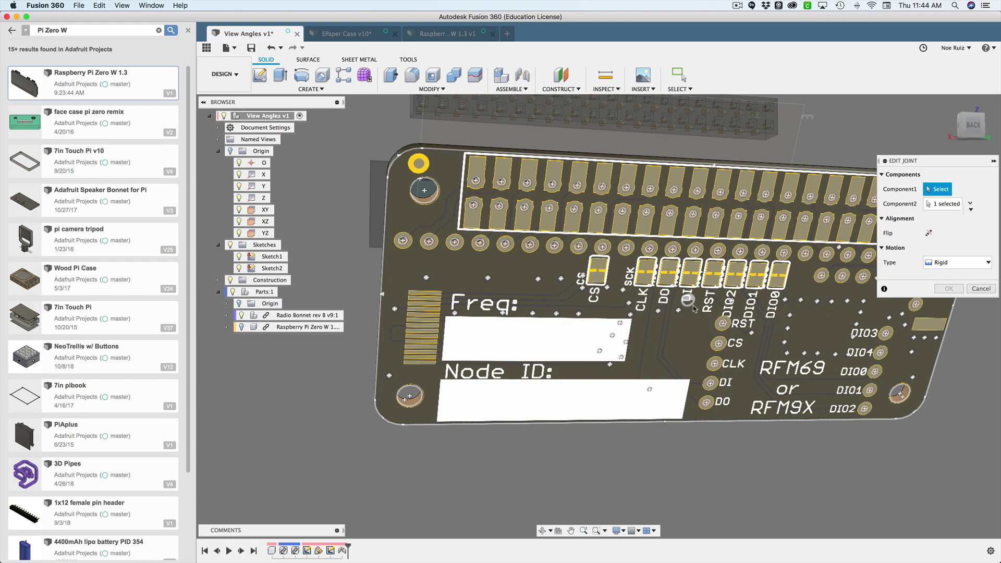
{"action": "left_click", "coordinate": [694, 308]}
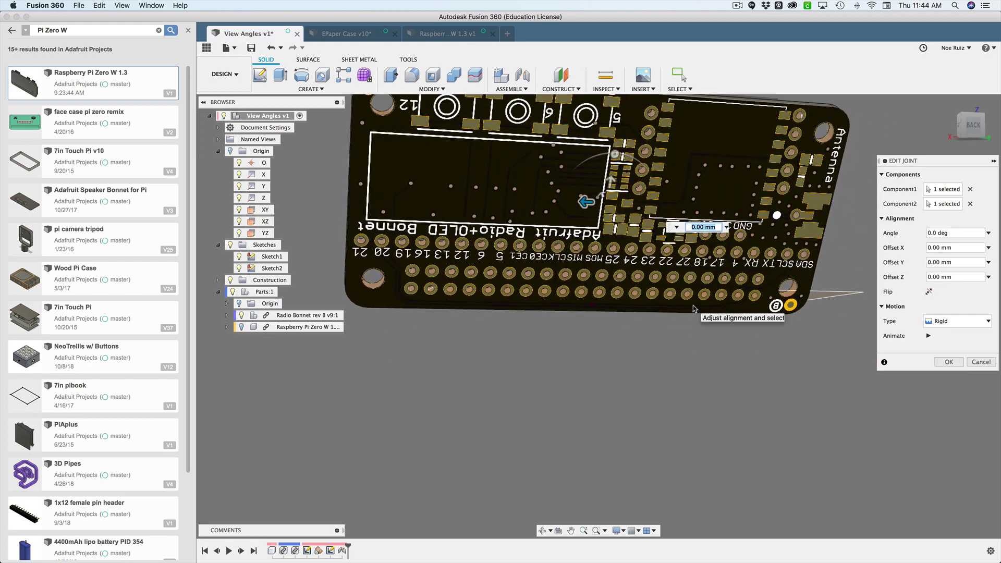
- Flip the joint alignment so the Radio Bonnet's display faces outward from the angled plane, and apply the edit
{"action": "left_click", "coordinate": [927, 292]}
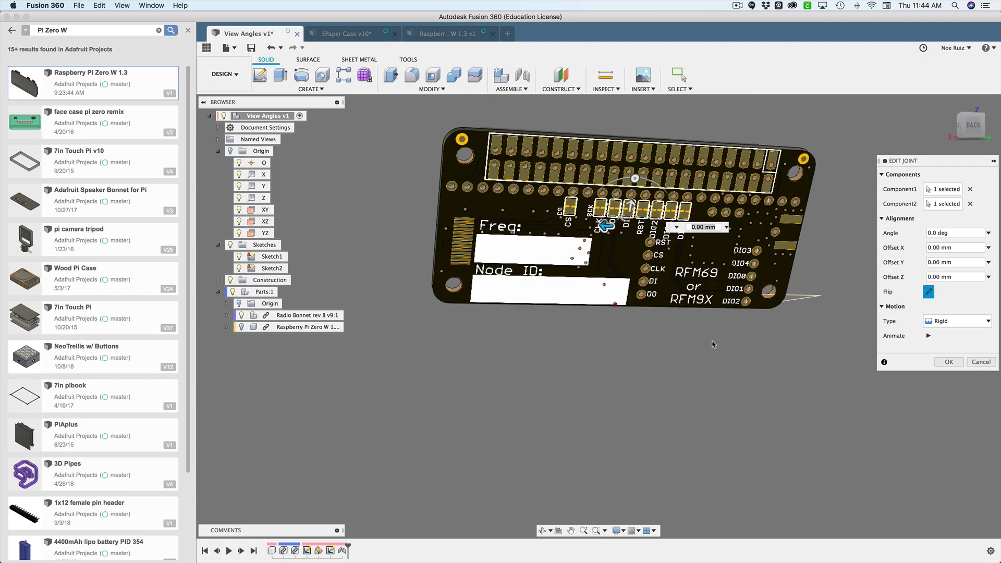
{"action": "middle_click_drag", "start_coordinate": [713, 344], "coordinate": [787, 358], "text": "shift"}
{"action": "left_click", "coordinate": [949, 362]}
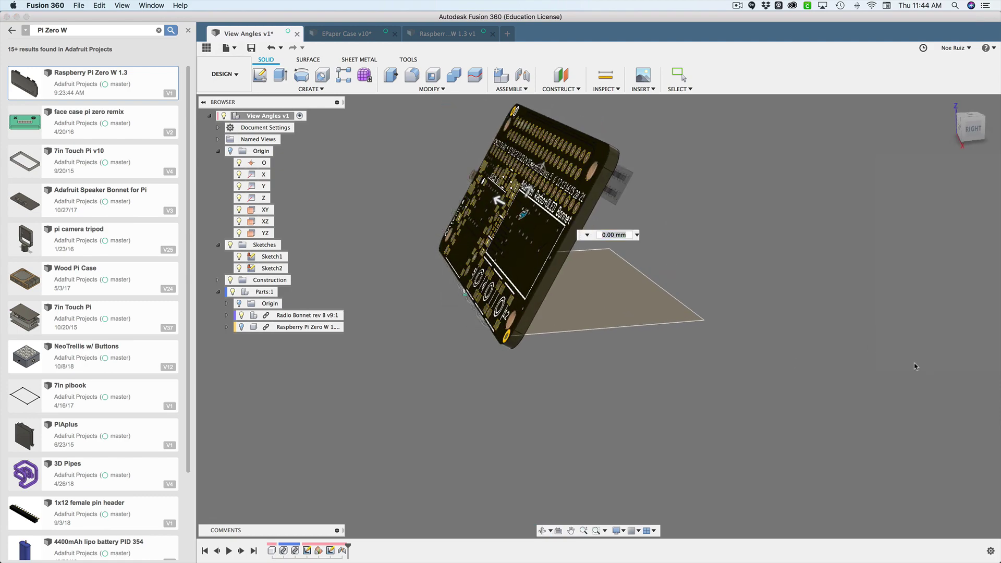
- Measure from the base rectangle's 30 mm side edge to the Radio Bonnet's side face beside the Freq and Node ID labels
{"action": "middle_click_drag", "start_coordinate": [915, 367], "coordinate": [567, 431], "text": "shift"}
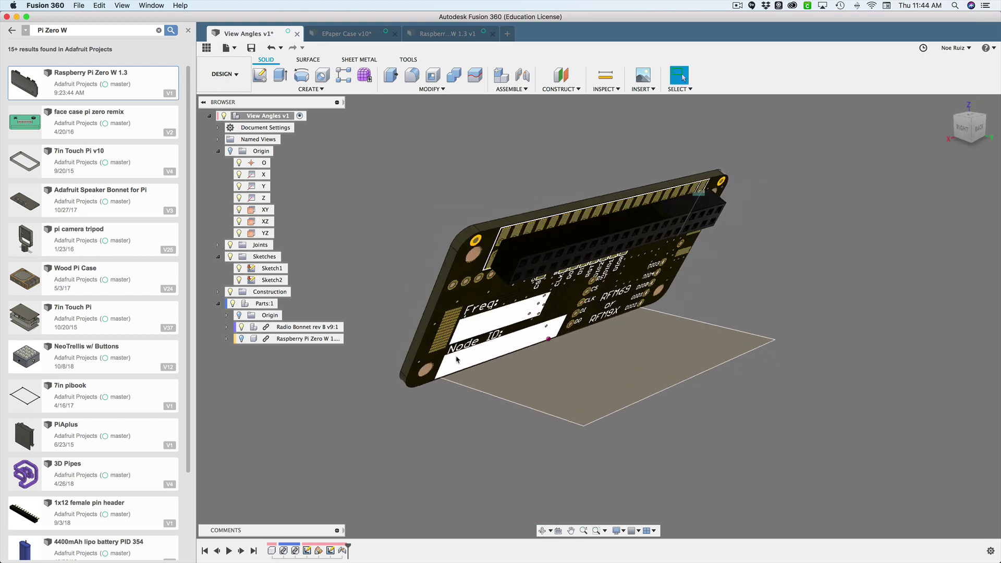
{"action": "middle_click_drag", "start_coordinate": [456, 391], "coordinate": [517, 382]}
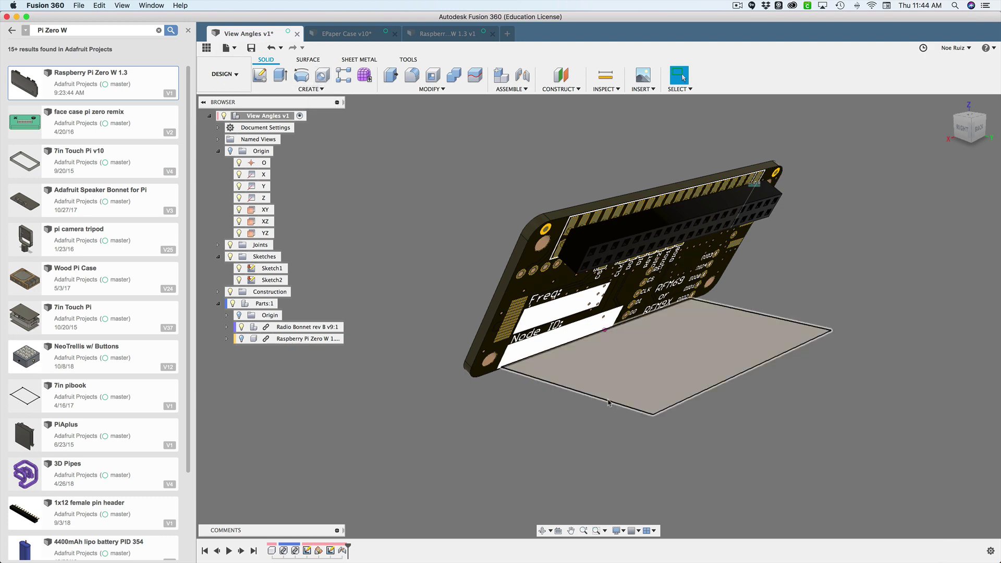
{"action": "left_click", "coordinate": [578, 388]}
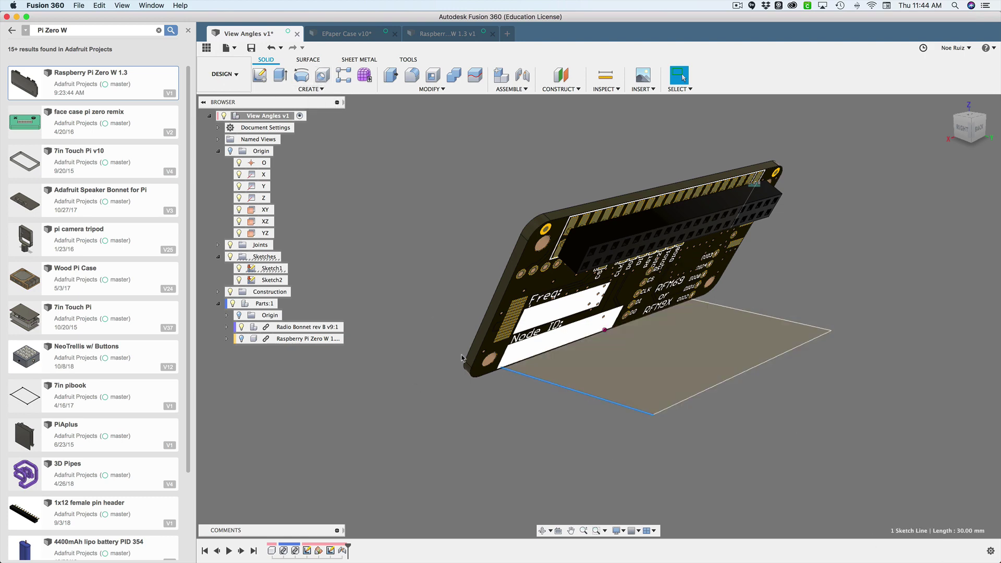
{"action": "middle_click_drag", "start_coordinate": [464, 354], "coordinate": [468, 356], "text": "shift"}
{"action": "scroll", "coordinate": [470, 357], "scroll_direction": "up", "scroll_amount": 3}
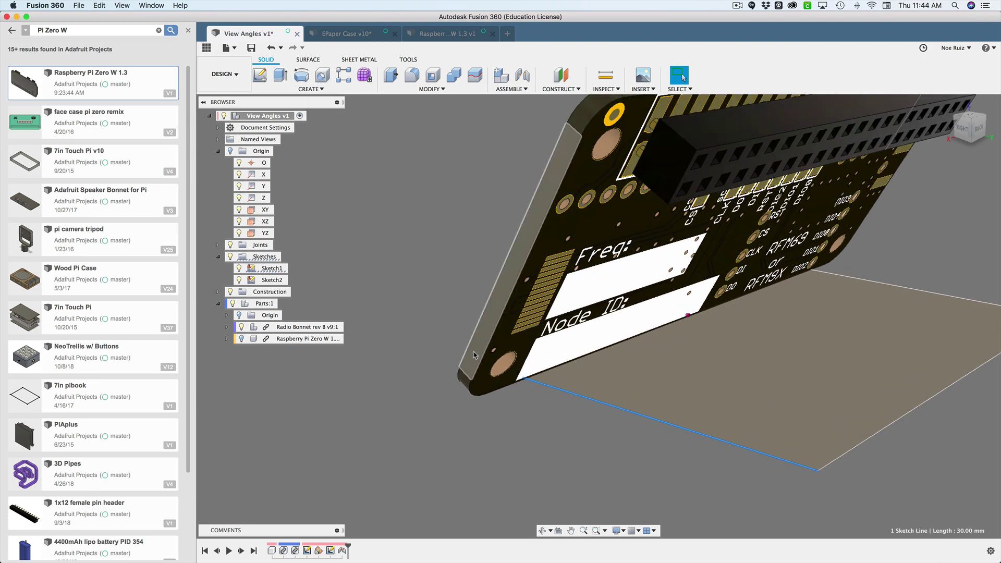
{"action": "left_click", "coordinate": [475, 356], "text": "shift"}
{"action": "scroll", "coordinate": [474, 357], "scroll_direction": "down", "scroll_amount": 3}
- Measure from the base rectangle's opposite side edge to the board's side face beside the DIO pins
{"action": "middle_click_drag", "start_coordinate": [834, 414], "coordinate": [740, 427], "text": "shift"}
{"action": "left_click", "coordinate": [811, 459]}
{"action": "scroll", "coordinate": [917, 309], "scroll_direction": "up", "scroll_amount": 3}
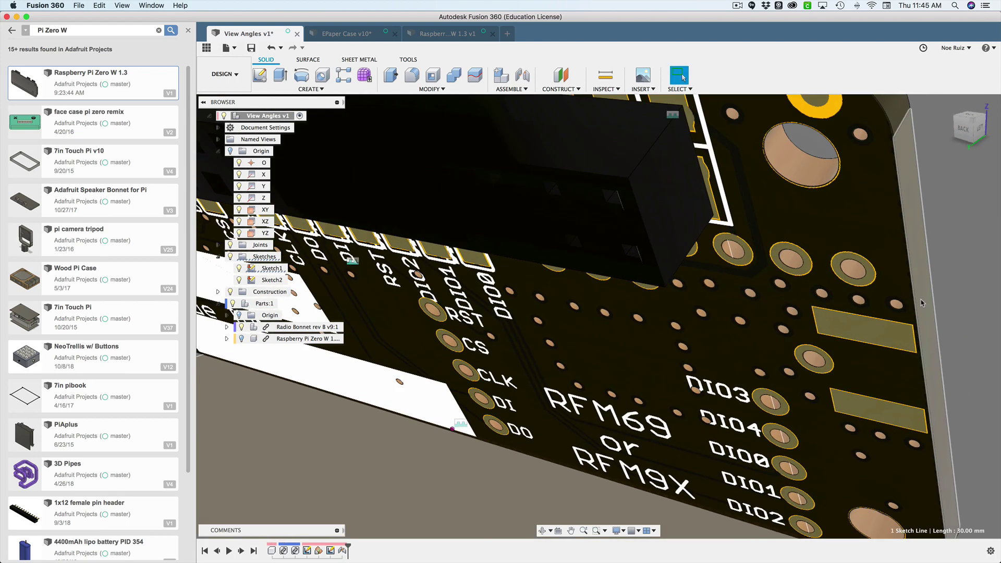
{"action": "left_click", "coordinate": [921, 308], "text": "shift"}
{"action": "scroll", "coordinate": [920, 309], "scroll_direction": "down", "scroll_amount": 3}
{"action": "middle_click_drag", "start_coordinate": [913, 216], "coordinate": [753, 239], "text": "shift"}
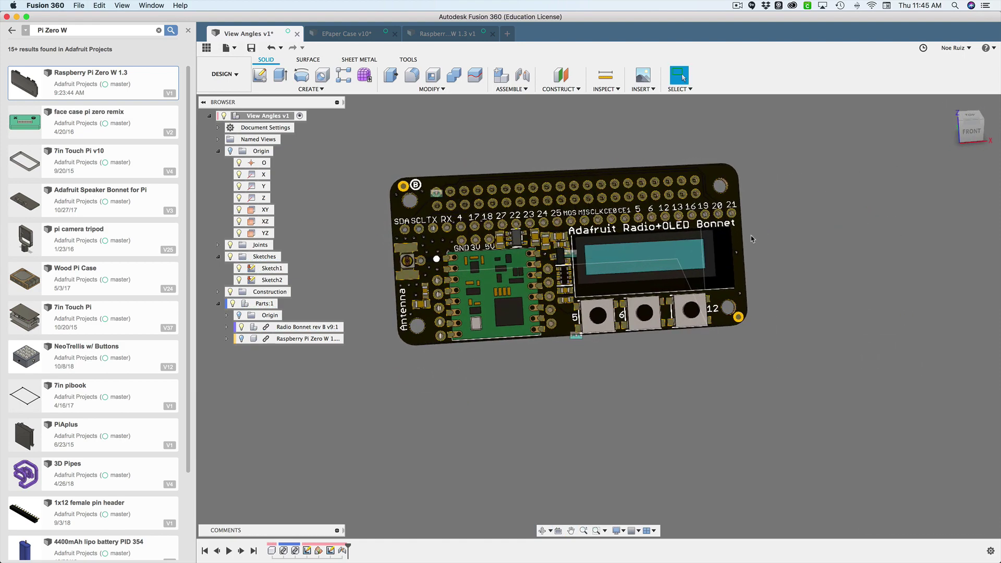
- Collapse the Parts component and set the ViewAngle user parameter to 72
{"action": "left_click", "coordinate": [228, 328]}
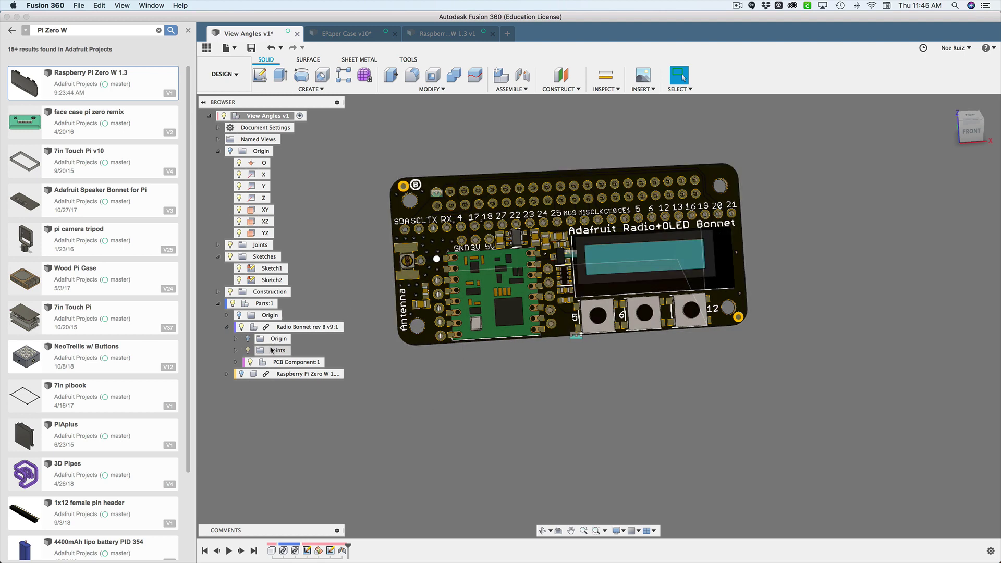
{"action": "left_click", "coordinate": [218, 303]}
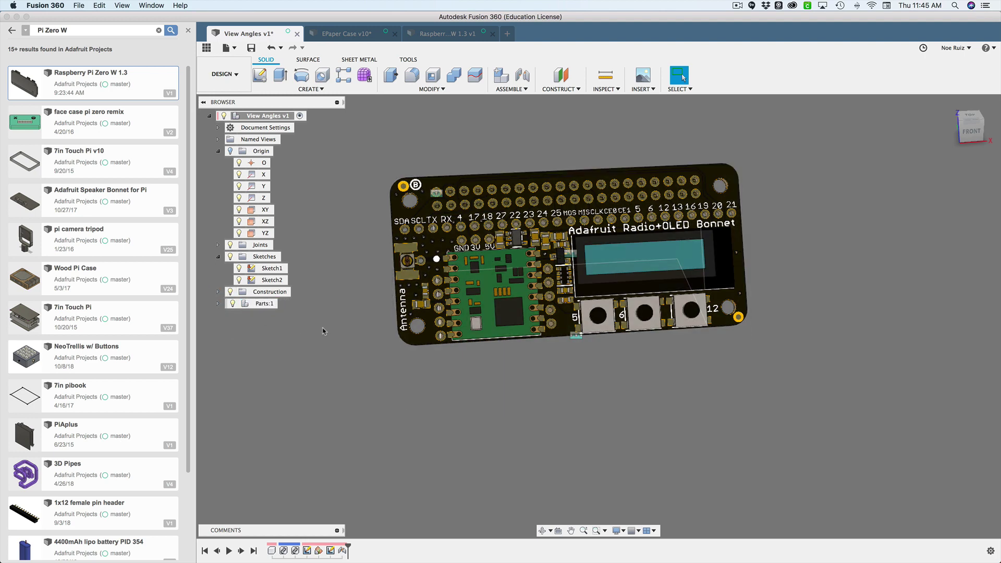
{"action": "middle_click_drag", "start_coordinate": [313, 383], "coordinate": [398, 277], "text": "shift"}
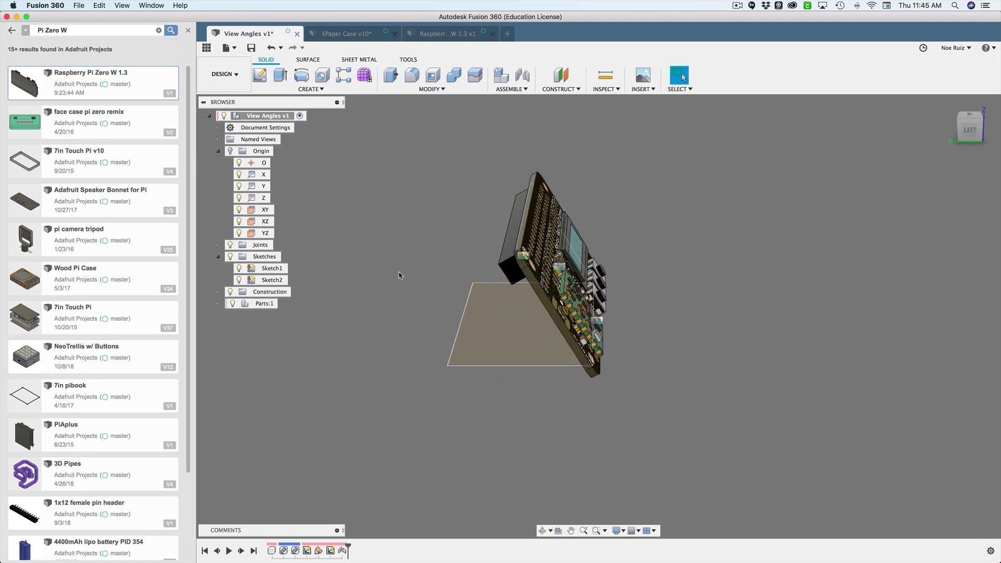
{"action": "type", "text": "sparam"}
{"action": "key", "text": "Return"}
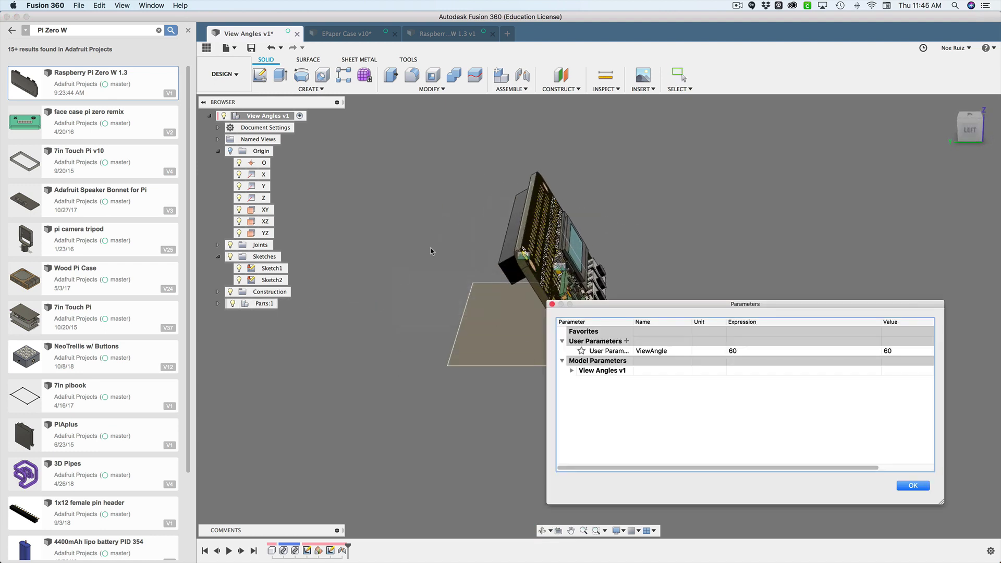
{"action": "left_click", "coordinate": [741, 351]}
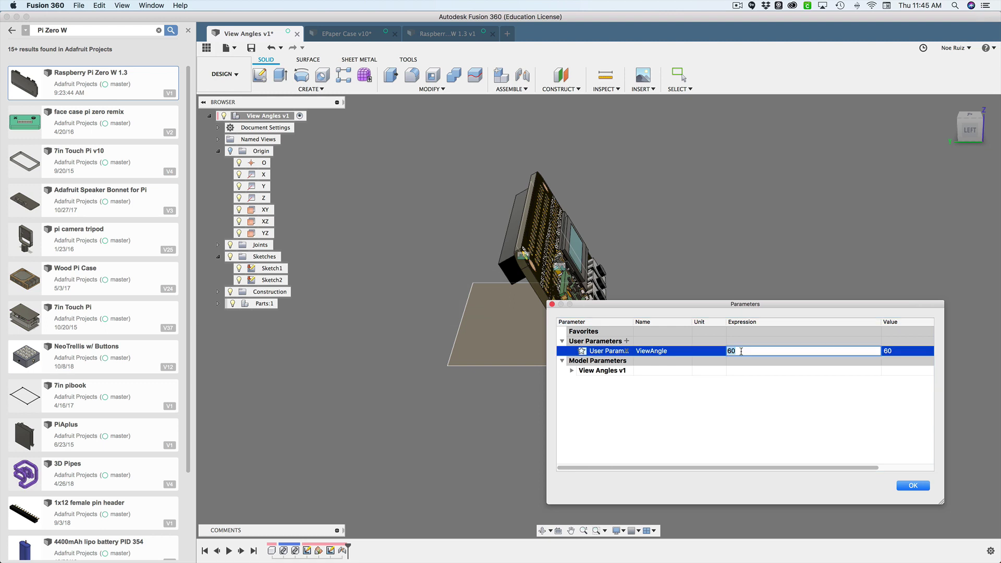
{"action": "type", "text": "72"}
{"action": "key", "text": "Return"}
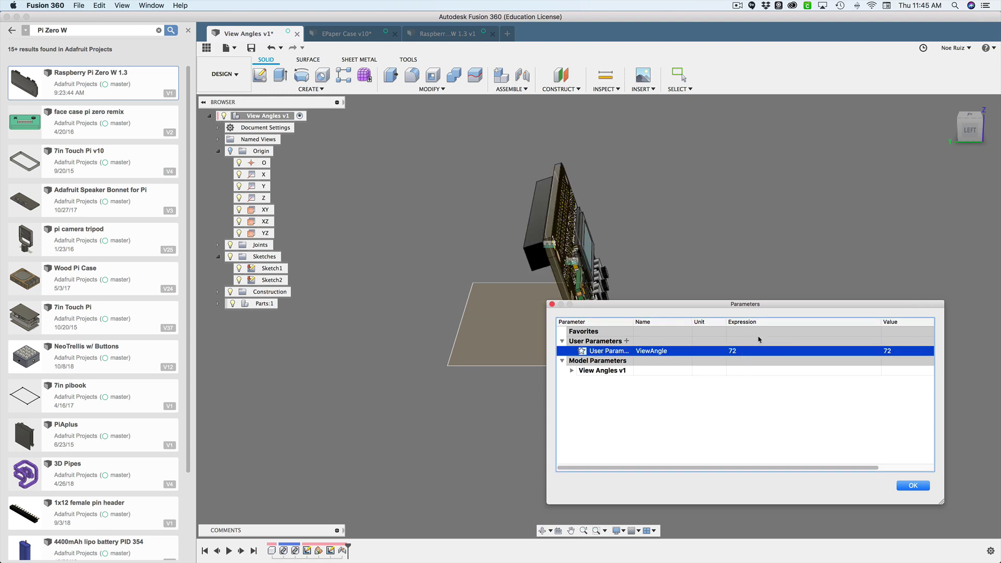
{"action": "left_click_drag", "start_coordinate": [758, 311], "coordinate": [841, 341]}
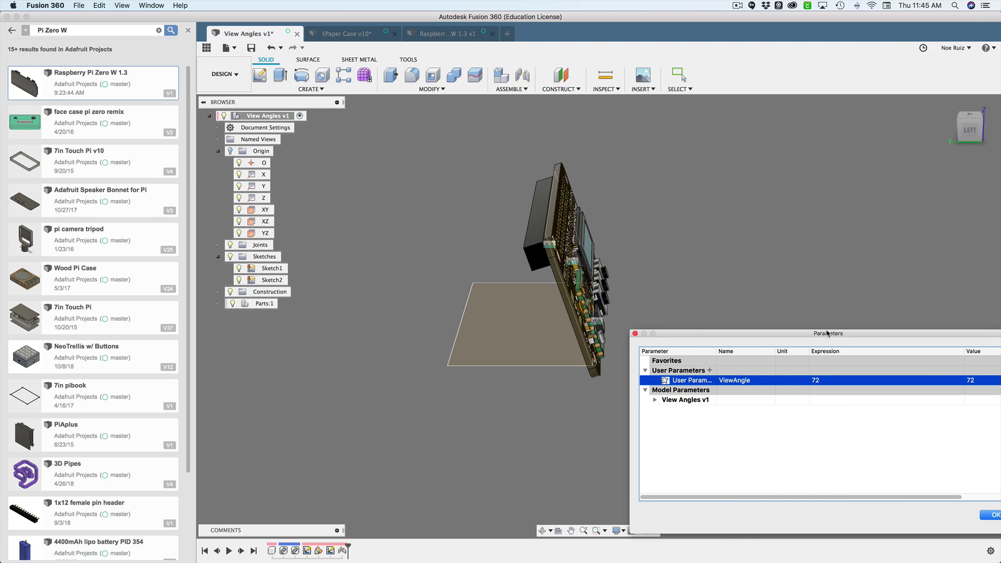
{"action": "left_click_drag", "start_coordinate": [827, 335], "coordinate": [653, 373]}
{"action": "left_click", "coordinate": [815, 554]}
{"action": "middle_click_drag", "start_coordinate": [747, 437], "coordinate": [683, 360], "text": "shift"}
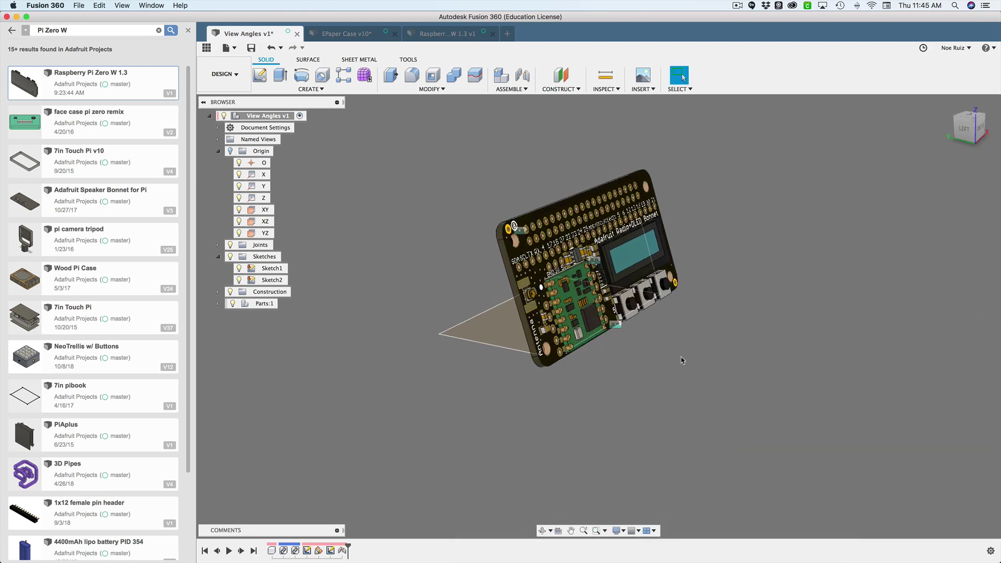
- Edit the Radio Bonnet's joint and set its Offset Y to ViewAngle/4
{"action": "double_click", "coordinate": [342, 550]}
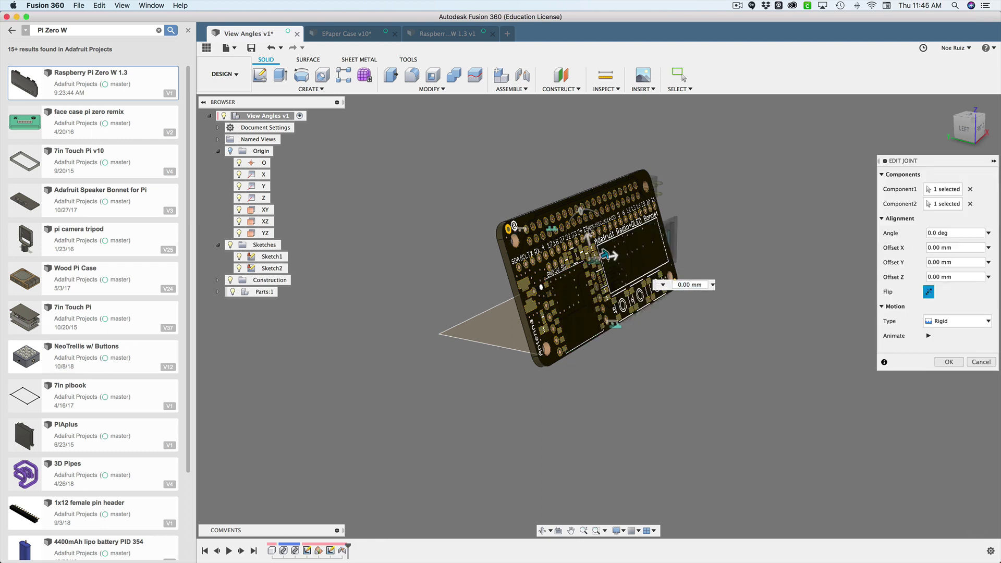
{"action": "left_click_drag", "start_coordinate": [588, 239], "coordinate": [576, 197]}
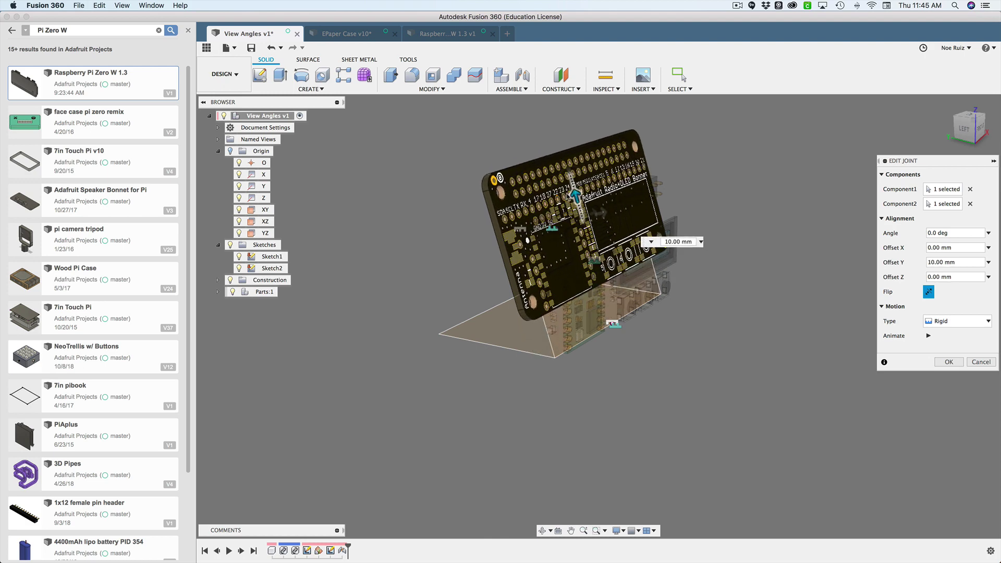
{"action": "left_click", "coordinate": [986, 322]}
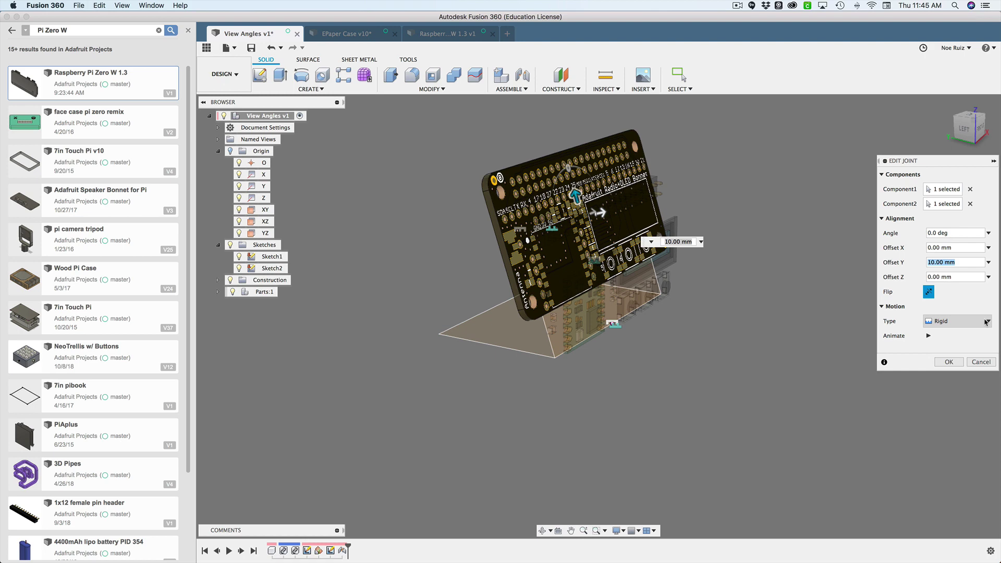
{"action": "type", "text": "ViewAngle/3"}
{"action": "key", "text": "BackSpace"}
{"action": "type", "text": "4"}
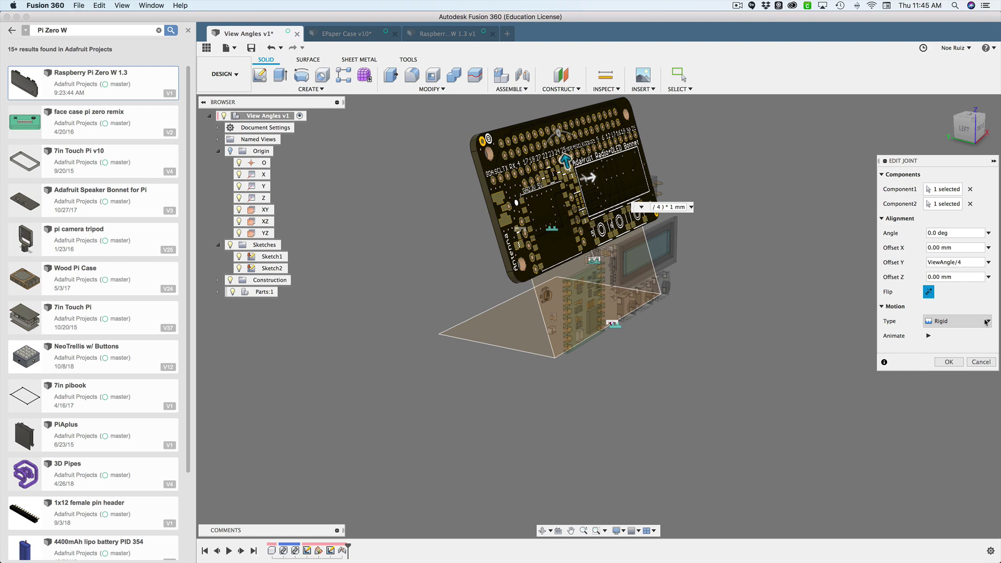
{"action": "key", "text": "Return"}
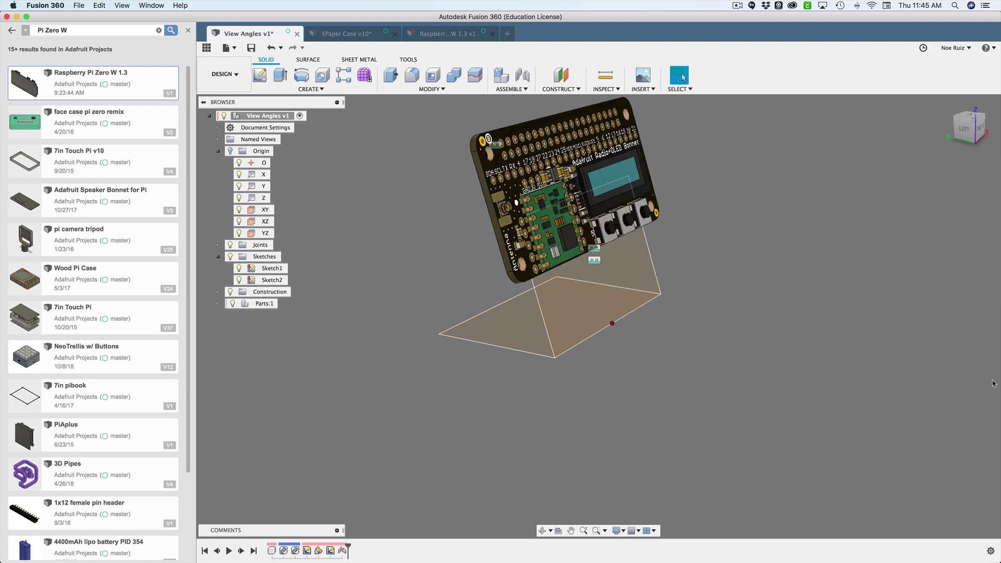
- Expand the Parts component and show the hidden Raspberry Pi Zero W
{"action": "middle_click_drag", "start_coordinate": [994, 384], "coordinate": [759, 365], "text": "shift"}
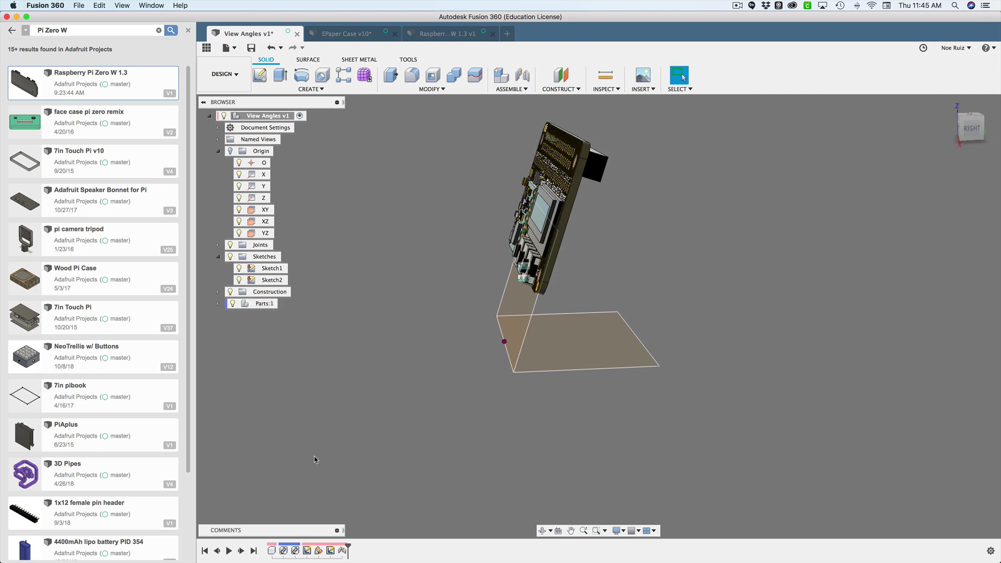
{"action": "left_click", "coordinate": [218, 305]}
{"action": "left_click", "coordinate": [242, 374]}
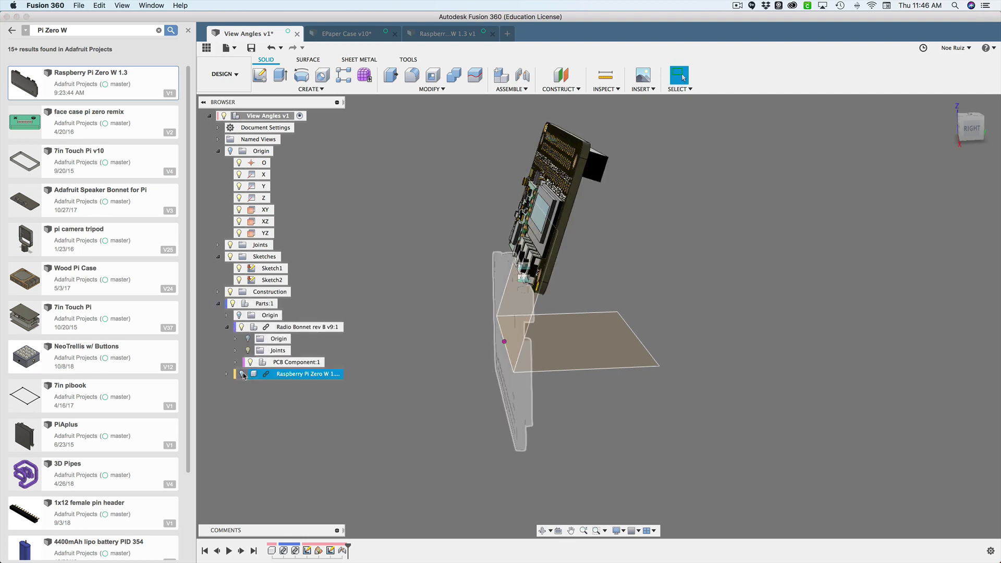
{"action": "left_click", "coordinate": [243, 374]}
{"action": "middle_click_drag", "start_coordinate": [425, 444], "coordinate": [428, 433], "text": "shift"}
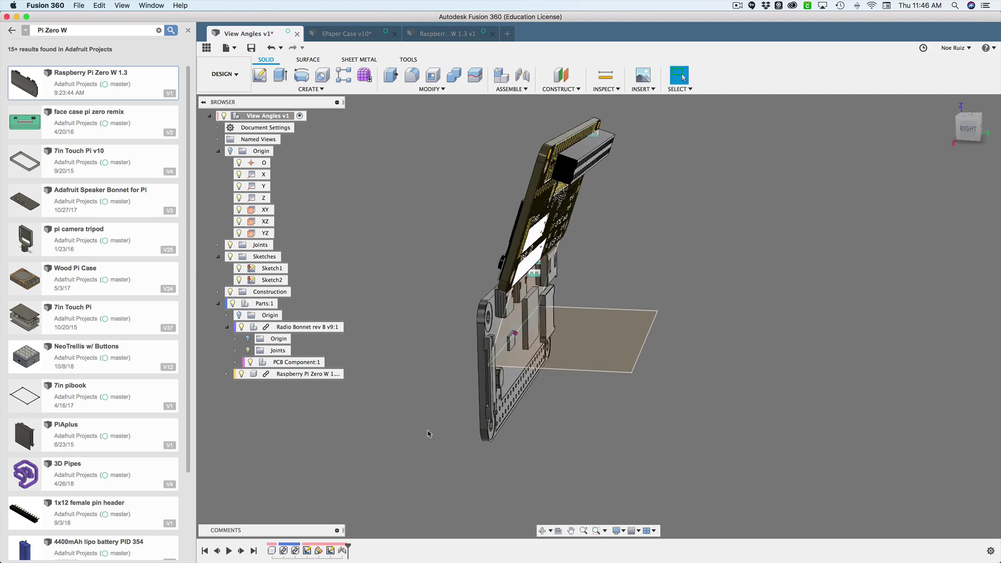
- Start a rigid joint from the centre of the Raspberry Pi Zero W's back face to the centre of the base sketch rectangle
{"action": "type", "text": "sjoint"}
{"action": "key", "text": "Return"}
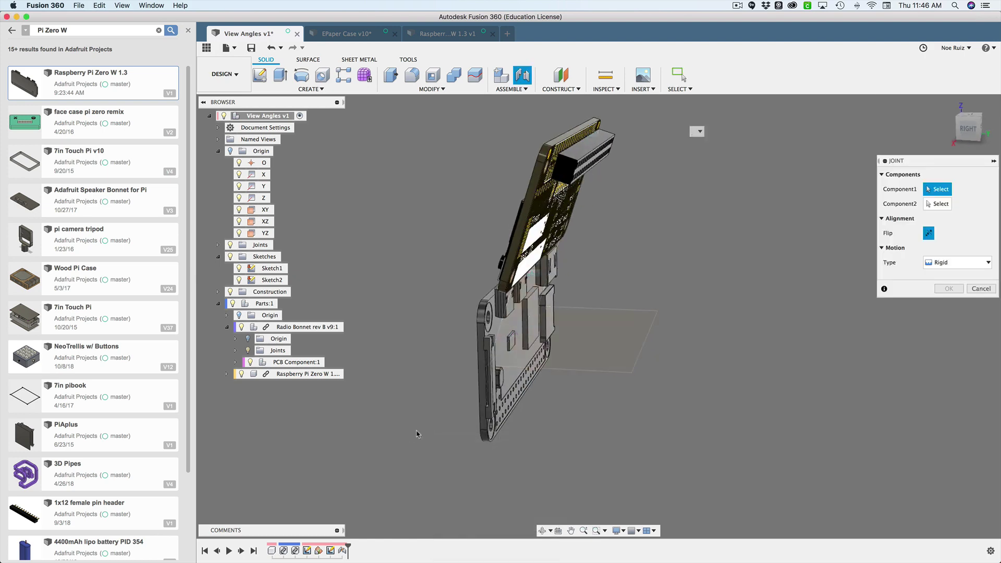
{"action": "middle_click_drag", "start_coordinate": [369, 452], "coordinate": [465, 421], "text": "shift"}
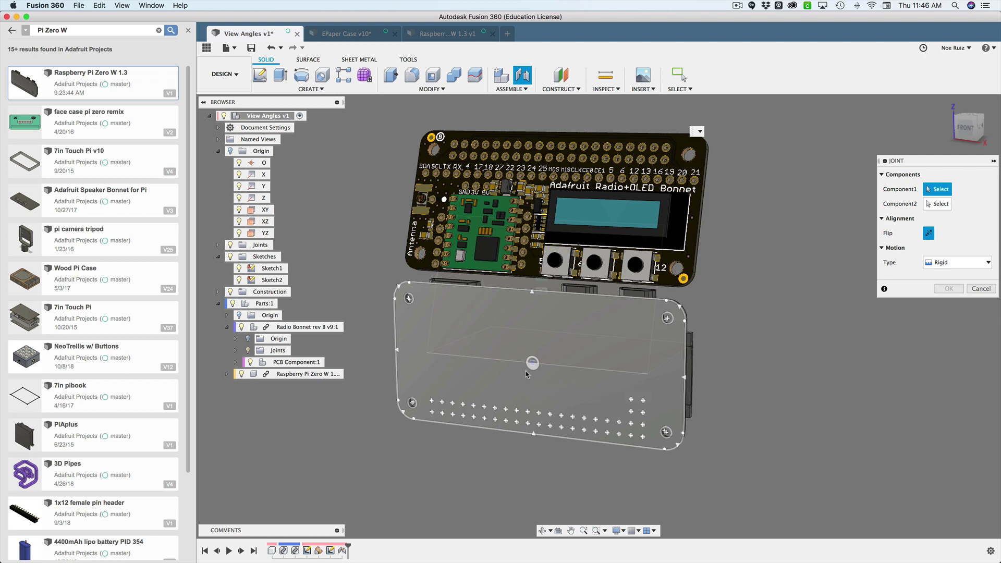
{"action": "left_click", "coordinate": [530, 372]}
{"action": "middle_click_drag", "start_coordinate": [545, 375], "coordinate": [608, 335], "text": "shift"}
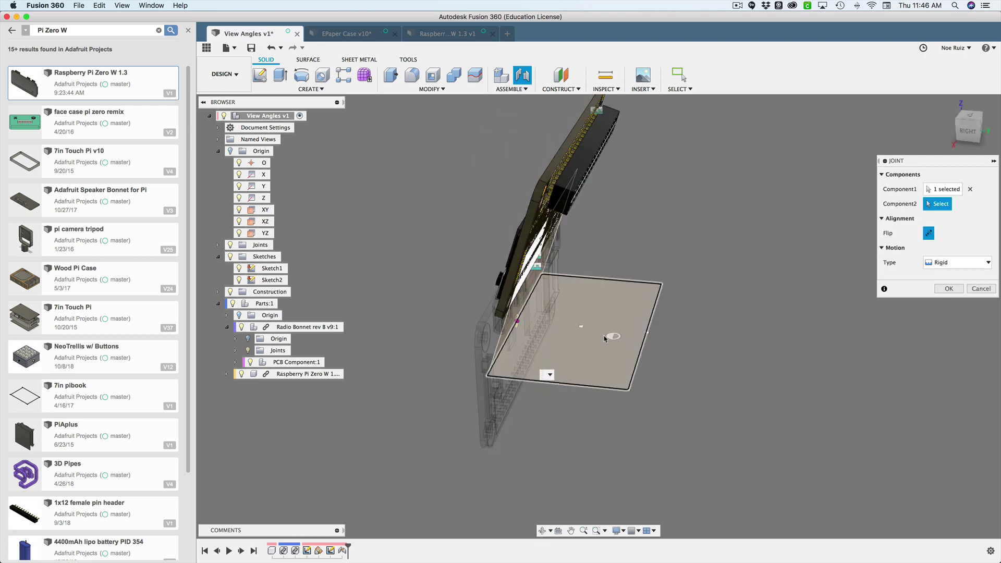
{"action": "left_click", "coordinate": [593, 334]}
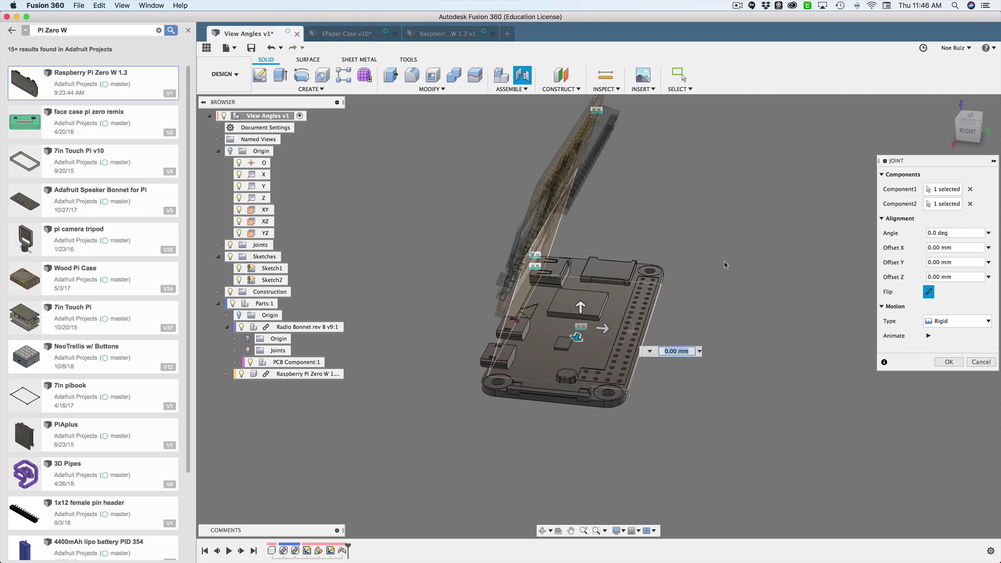
- Set the Pi Zero joint's Offset Y to ViewAngle/4 and create the joint
{"action": "middle_click_drag", "start_coordinate": [725, 264], "coordinate": [745, 268], "text": "shift"}
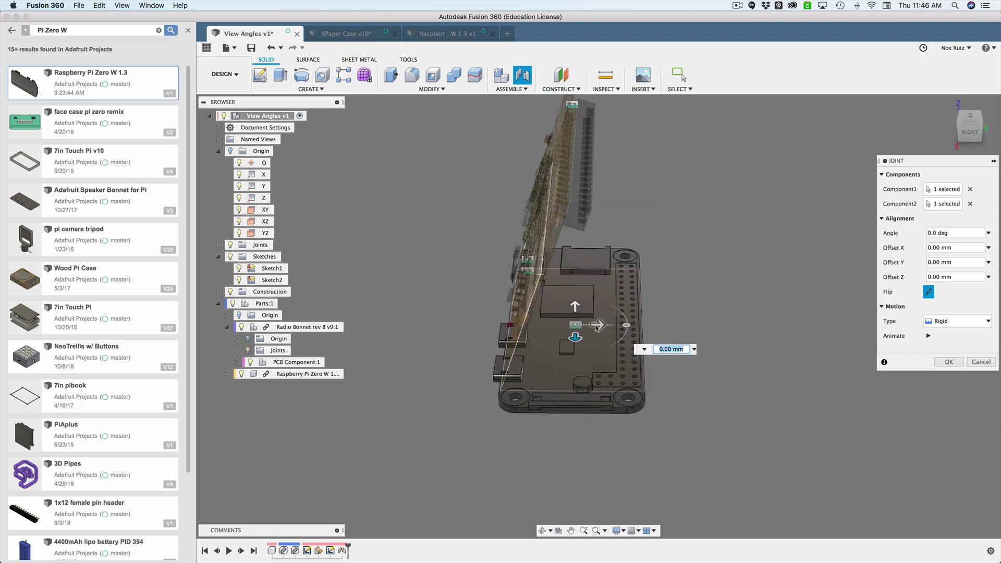
{"action": "left_click_drag", "start_coordinate": [605, 325], "coordinate": [677, 328]}
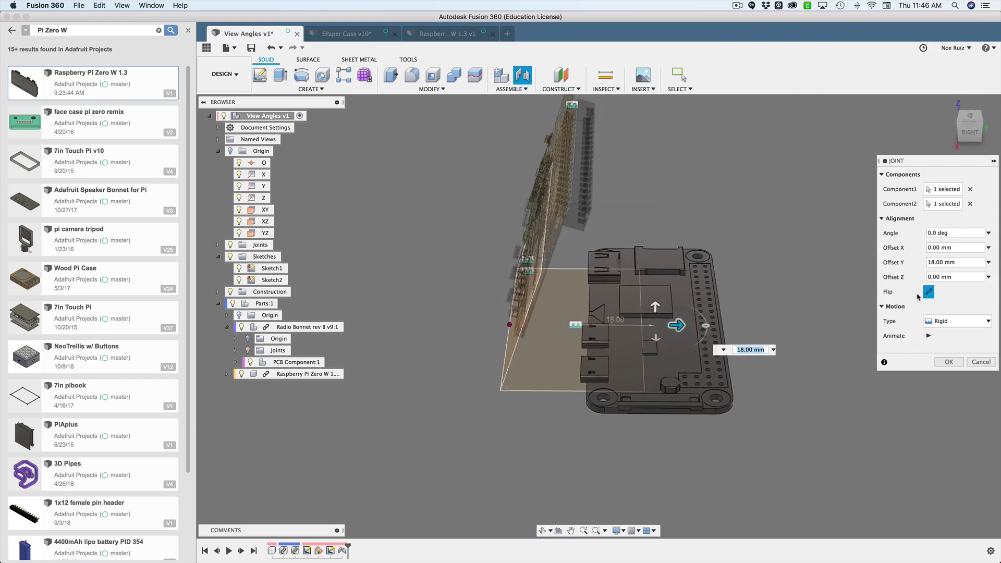
{"action": "left_click", "coordinate": [964, 262]}
{"action": "type", "text": "ViewAngle"}
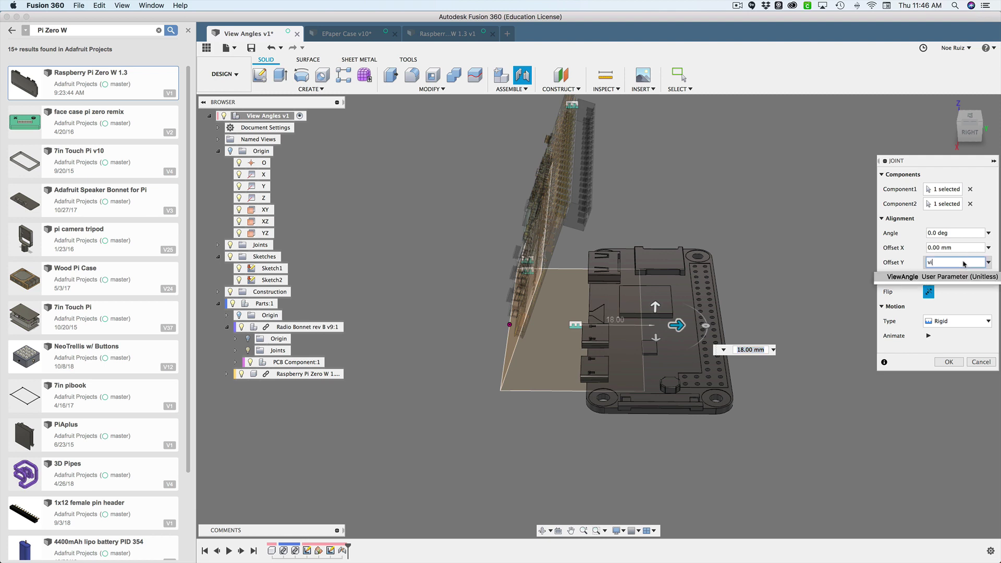
{"action": "key", "text": "BackSpace"}
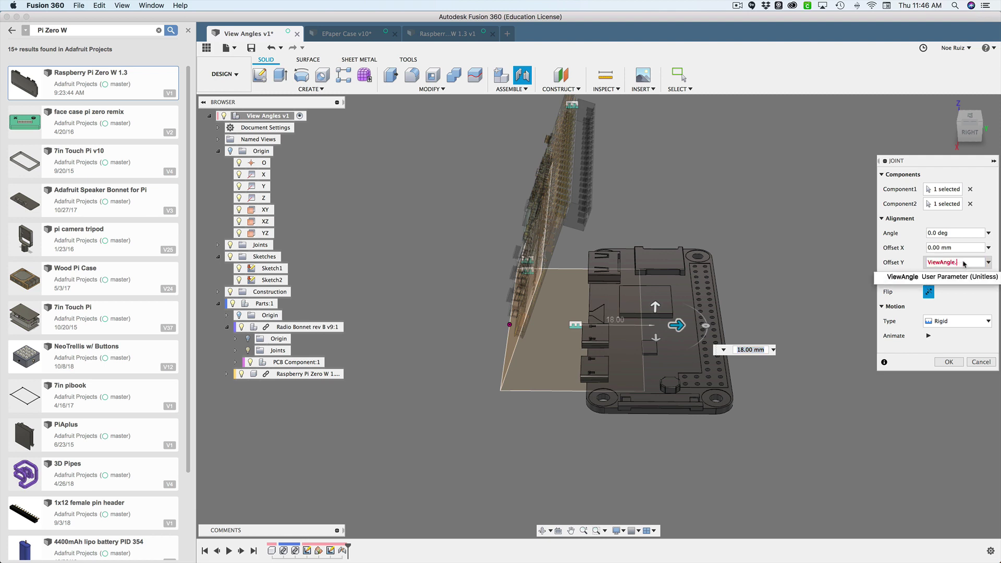
{"action": "type", "text": "/4"}
{"action": "key", "text": "Return"}
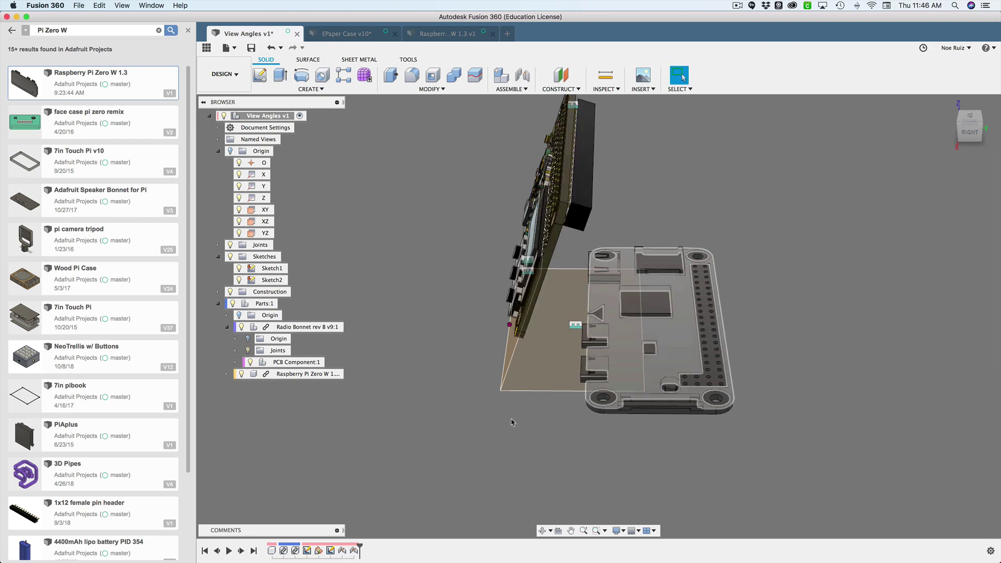
- Review the Pi Zero joint's settings, and examine how both boards sit relative to each other from the right side
{"action": "scroll", "coordinate": [445, 449], "scroll_direction": "down", "scroll_amount": 2}
{"action": "double_click", "coordinate": [353, 550]}
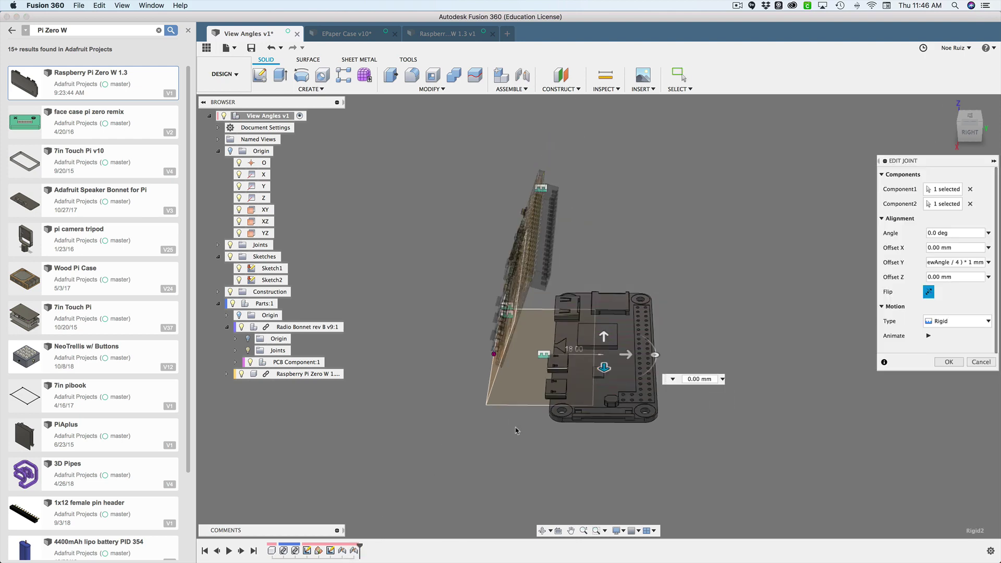
{"action": "left_click", "coordinate": [950, 362]}
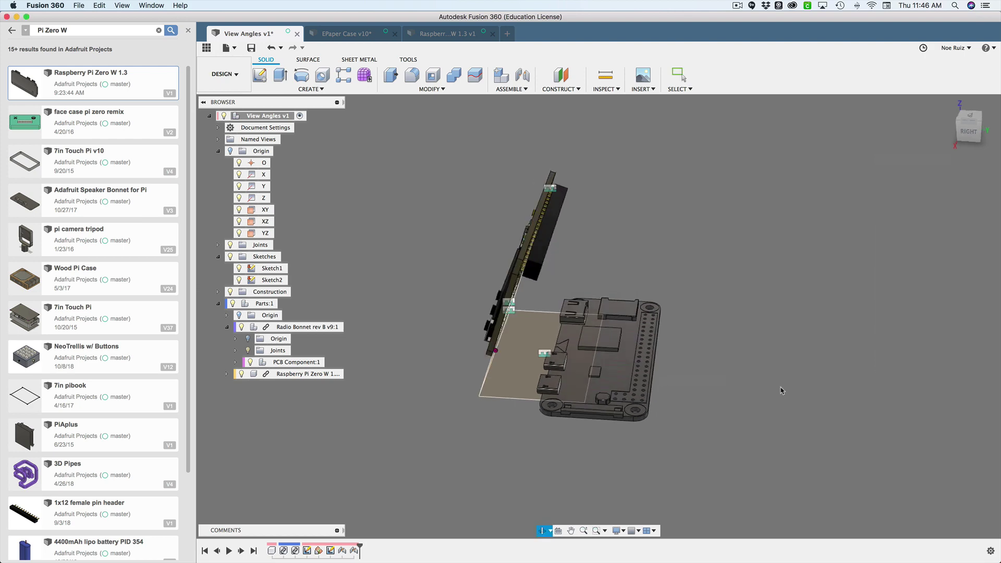
{"action": "middle_click_drag", "start_coordinate": [780, 389], "coordinate": [811, 376], "text": "shift"}
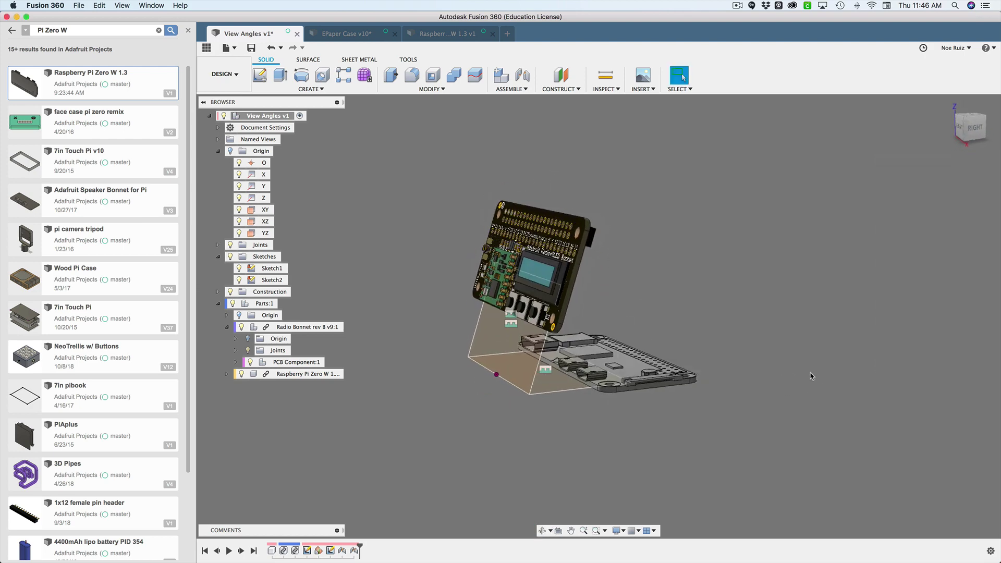
{"action": "left_click", "coordinate": [982, 133]}
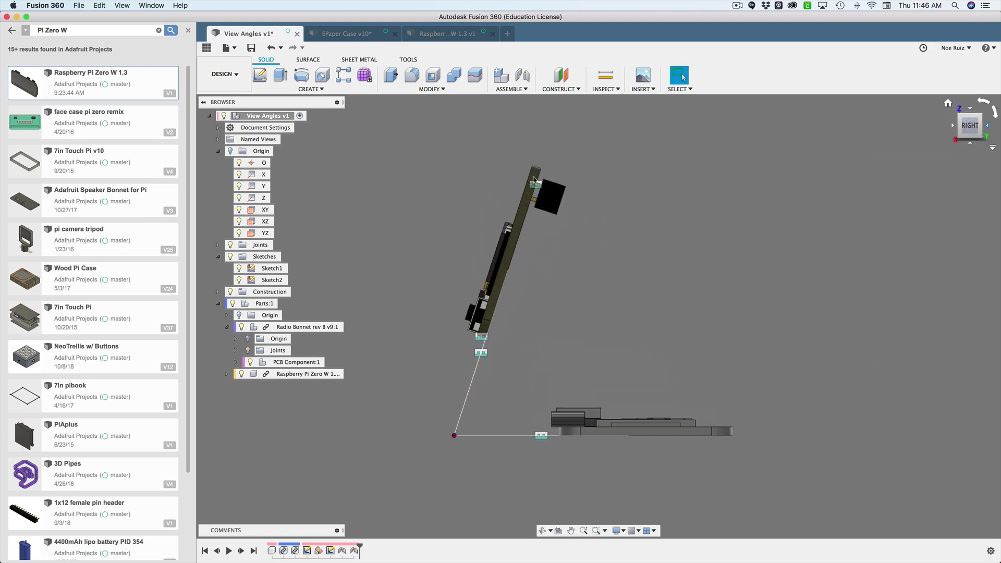
{"action": "scroll", "coordinate": [661, 366], "scroll_direction": "down", "scroll_amount": 5}
{"action": "middle_click_drag", "start_coordinate": [661, 366], "coordinate": [659, 269], "text": "shift"}
{"action": "scroll", "coordinate": [676, 312], "scroll_direction": "up", "scroll_amount": 5}
{"action": "scroll", "coordinate": [676, 312], "scroll_direction": "down", "scroll_amount": 2}
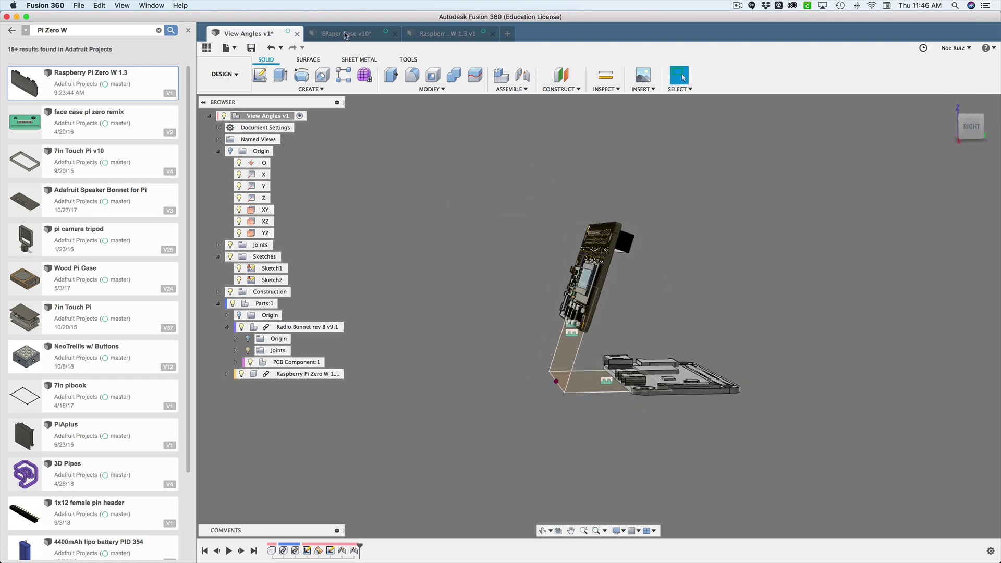
{"action": "middle_click_drag", "start_coordinate": [515, 301], "coordinate": [543, 289], "text": "shift"}
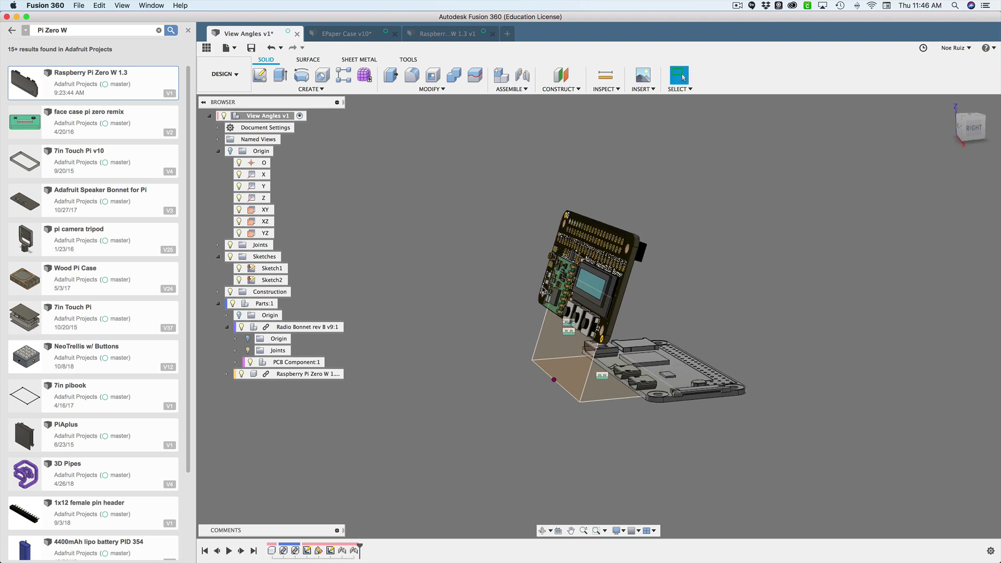
- Set the ViewAngle user parameter to 65, keeping both boards in view beside the parameter list
{"action": "type", "text": "sparam"}
{"action": "key", "text": "Return"}
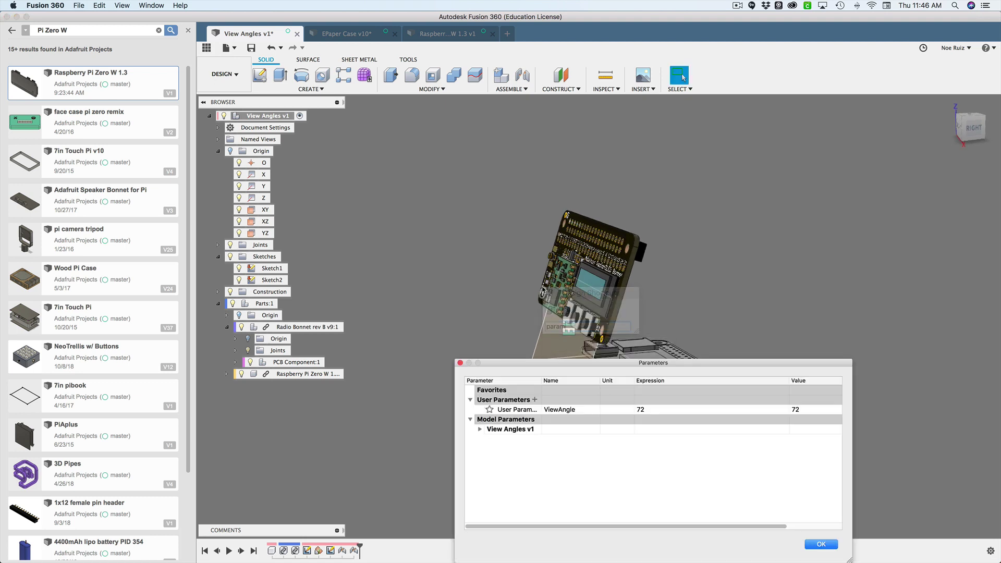
{"action": "left_click", "coordinate": [592, 341]}
{"action": "left_click_drag", "start_coordinate": [641, 364], "coordinate": [482, 408]}
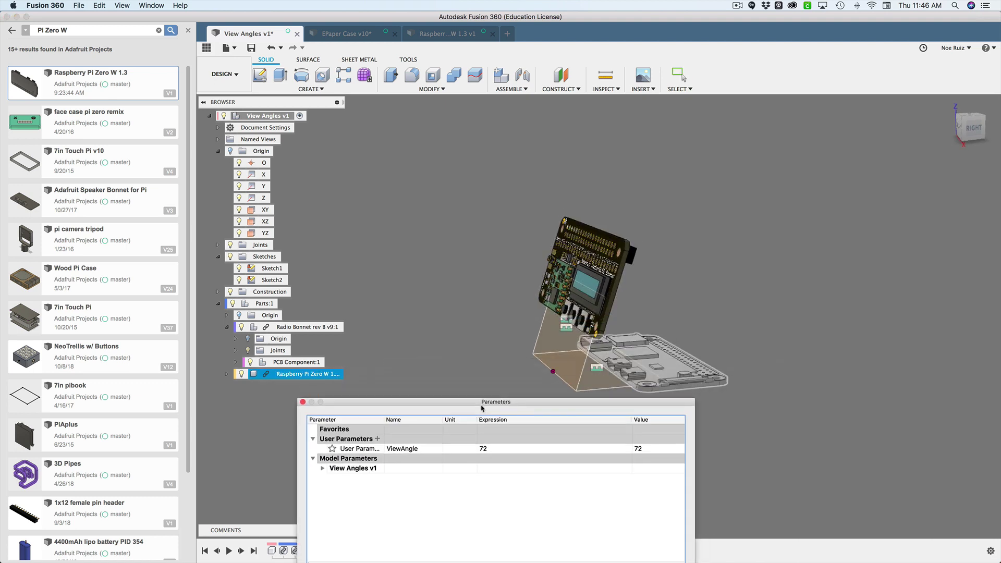
{"action": "double_click", "coordinate": [487, 449]}
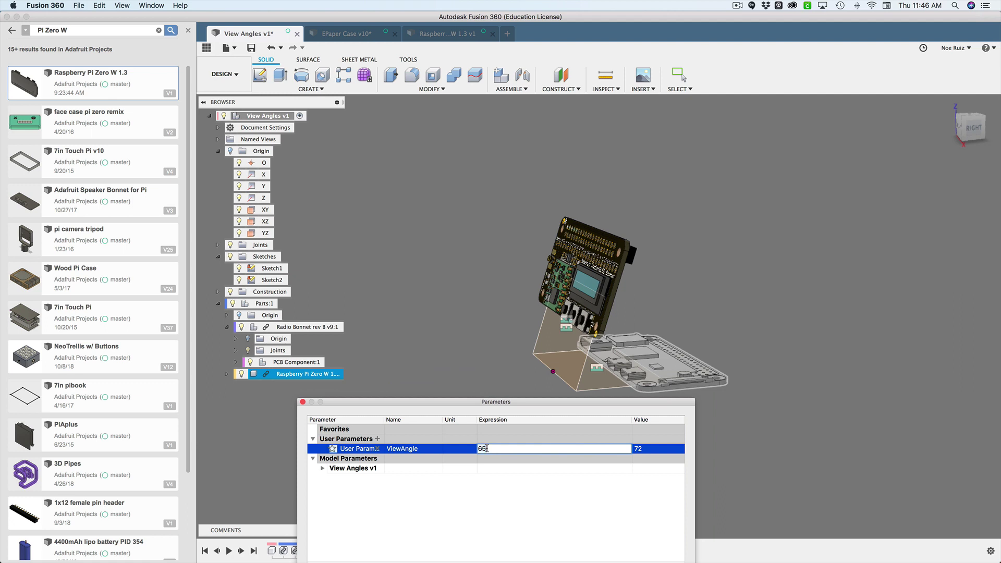
{"action": "key", "text": "Return"}
- Set the ViewAngle user parameter to 45
{"action": "double_click", "coordinate": [487, 450]}
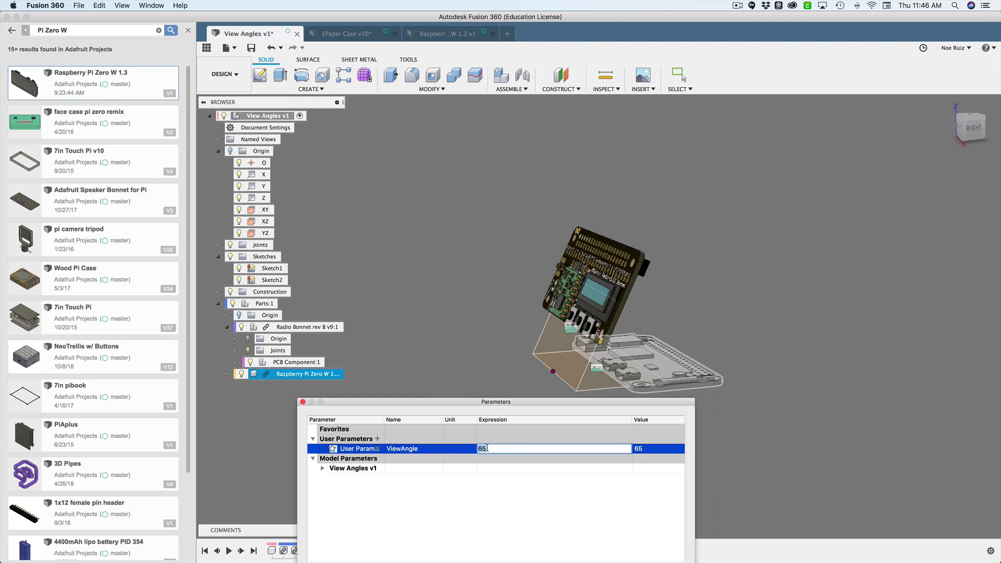
{"action": "type", "text": "45"}
{"action": "key", "text": "Return"}
{"action": "left_click", "coordinate": [699, 347]}
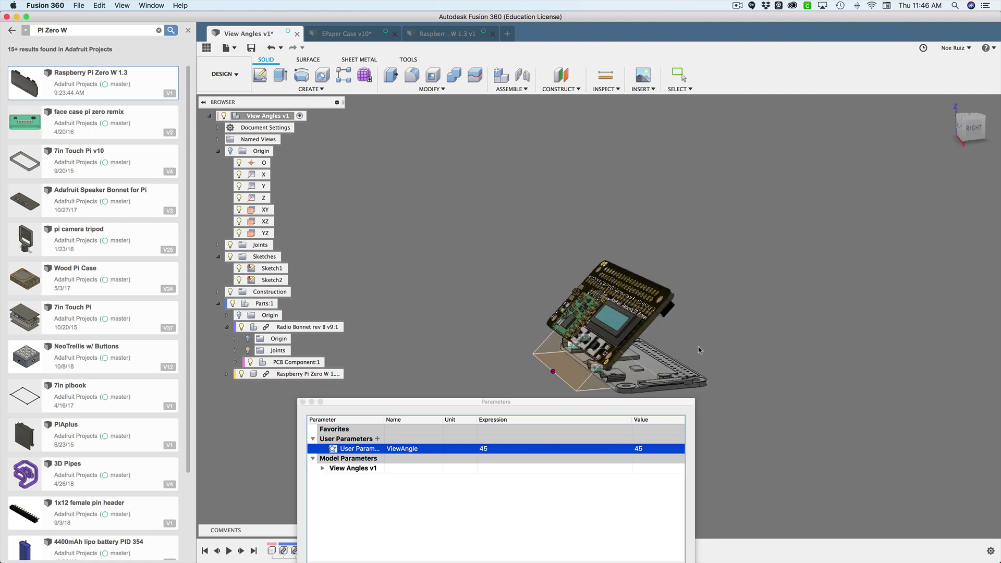
- Set the ViewAngle user parameter to 72, accept the parameters, and inspect both boards from the side and front
{"action": "middle_click_drag", "start_coordinate": [700, 347], "coordinate": [715, 361], "text": "shift"}
{"action": "double_click", "coordinate": [491, 448]}
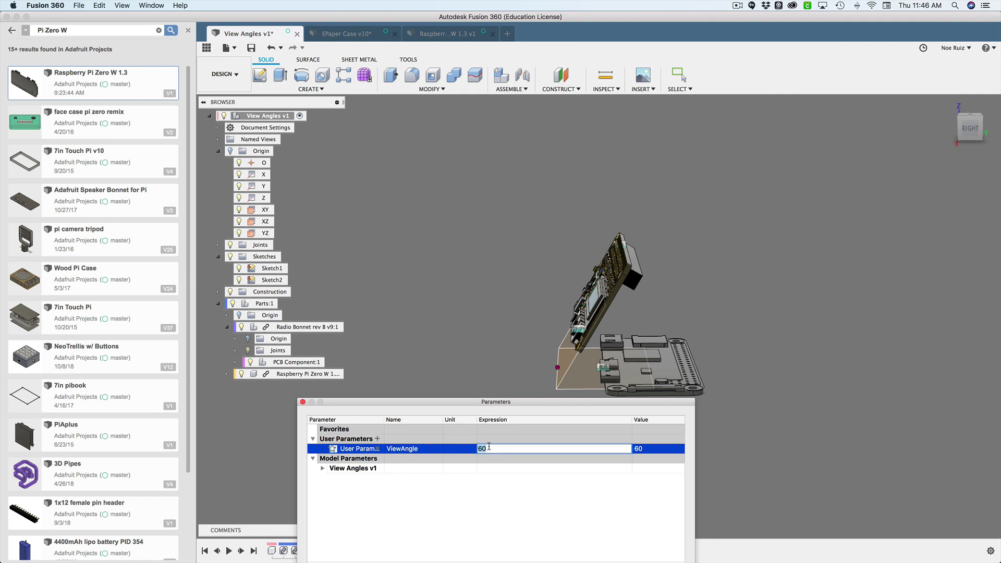
{"action": "type", "text": "72"}
{"action": "key", "text": "Return"}
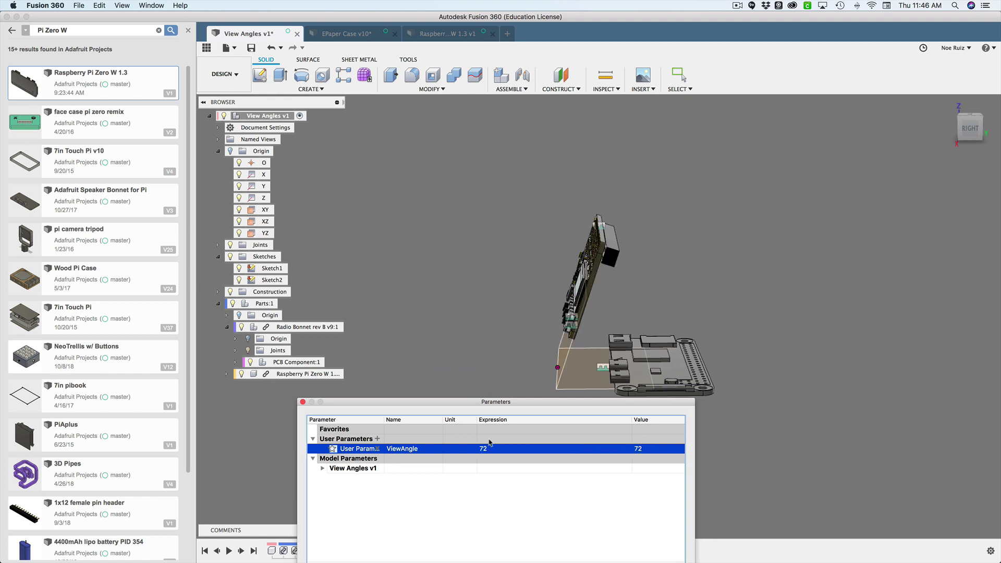
{"action": "left_click_drag", "start_coordinate": [535, 402], "coordinate": [542, 268]}
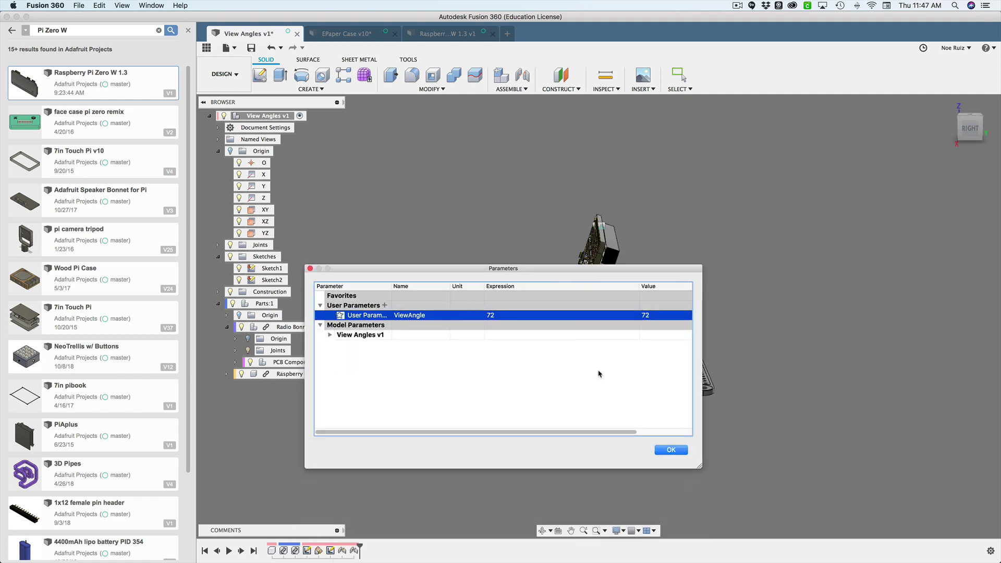
{"action": "left_click", "coordinate": [664, 448]}
{"action": "scroll", "coordinate": [587, 349], "scroll_direction": "up", "scroll_amount": 5}
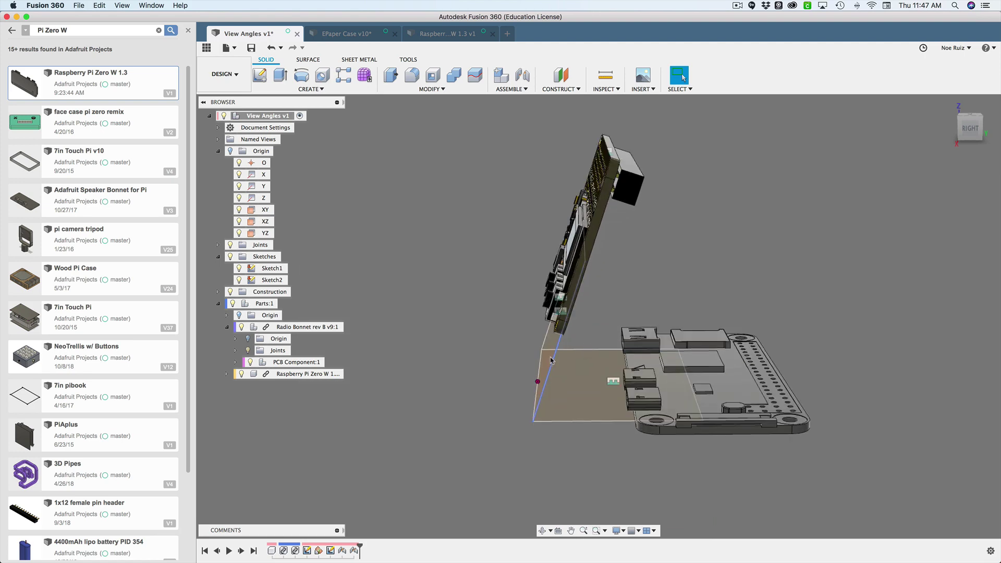
{"action": "scroll", "coordinate": [550, 354], "scroll_direction": "down", "scroll_amount": 3}
{"action": "middle_click_drag", "start_coordinate": [548, 361], "coordinate": [359, 366], "text": "shift"}
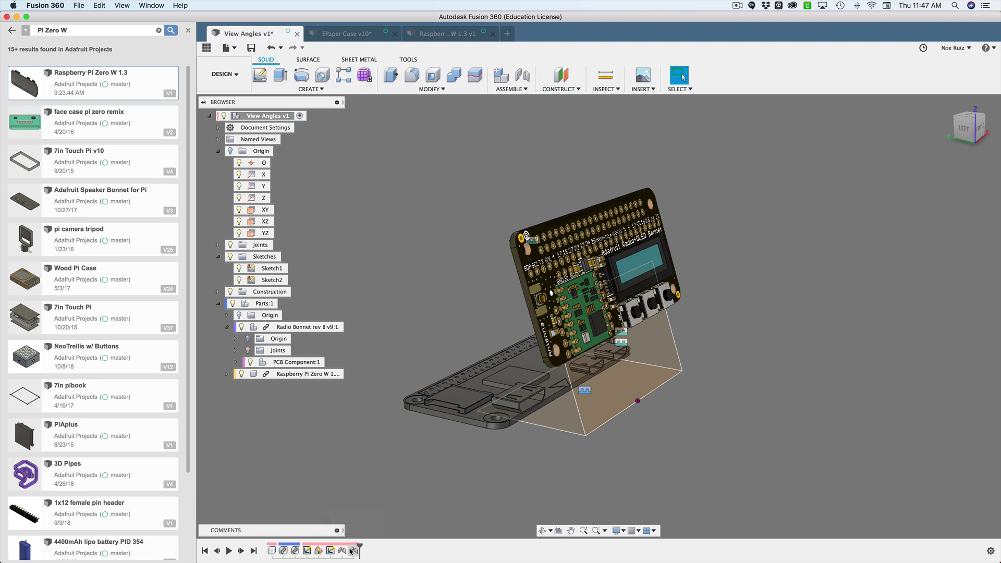
- Switch to the EPaper Case design, expand its Parts component, and examine how the 2.13in eInk display and Feather M4 Express sit in the case
{"action": "left_click", "coordinate": [328, 34]}
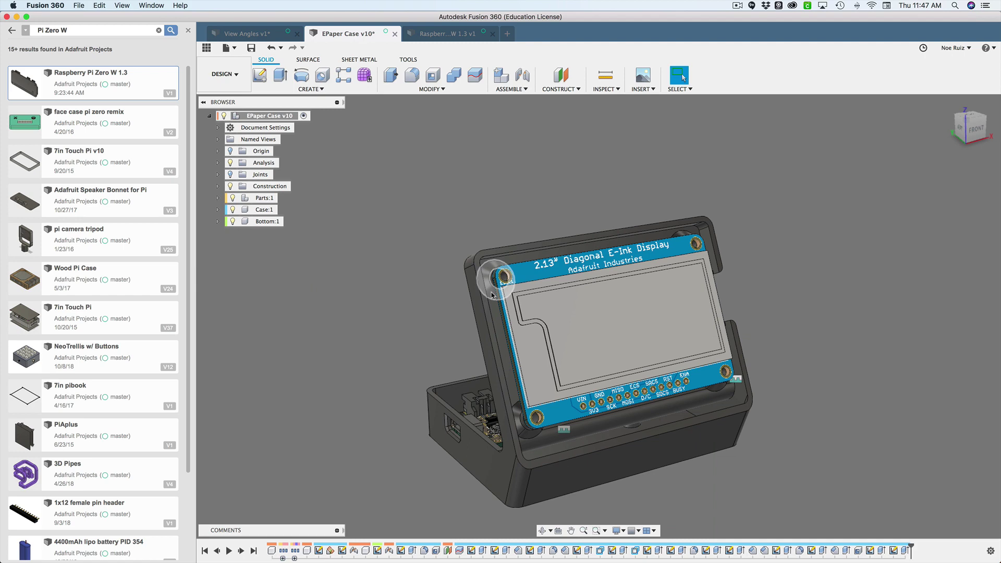
{"action": "left_click", "coordinate": [218, 199]}
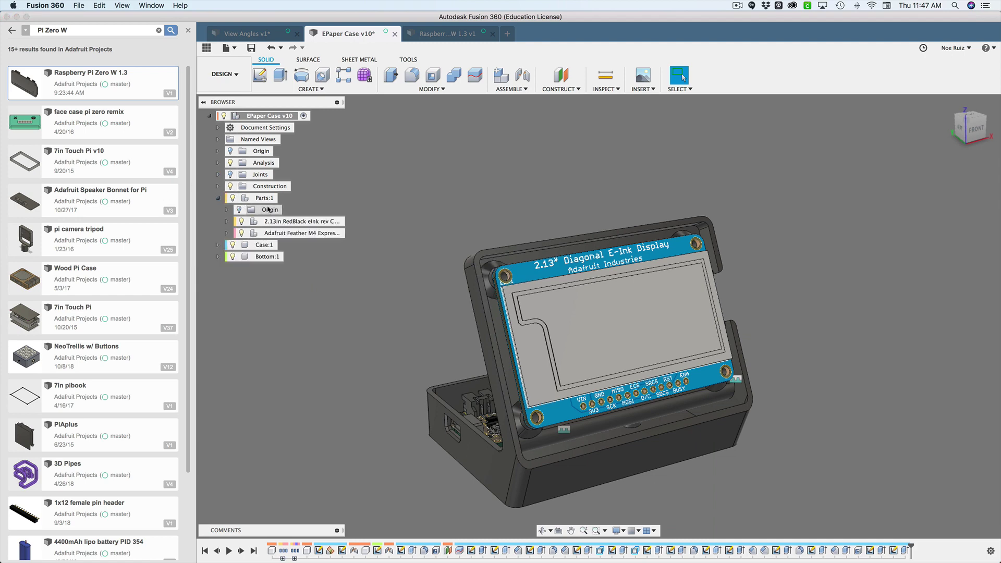
{"action": "left_click", "coordinate": [290, 222]}
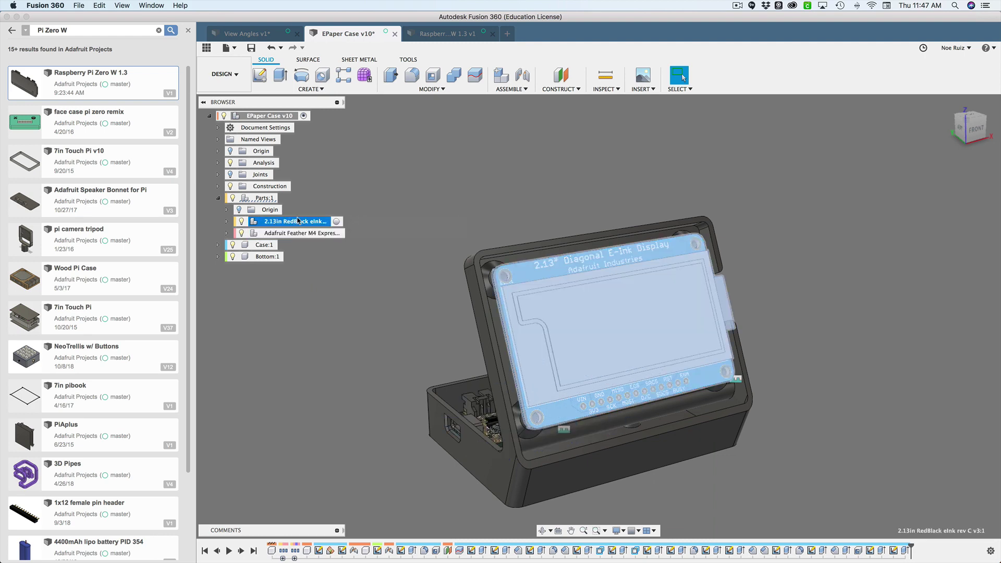
{"action": "left_click", "coordinate": [392, 208]}
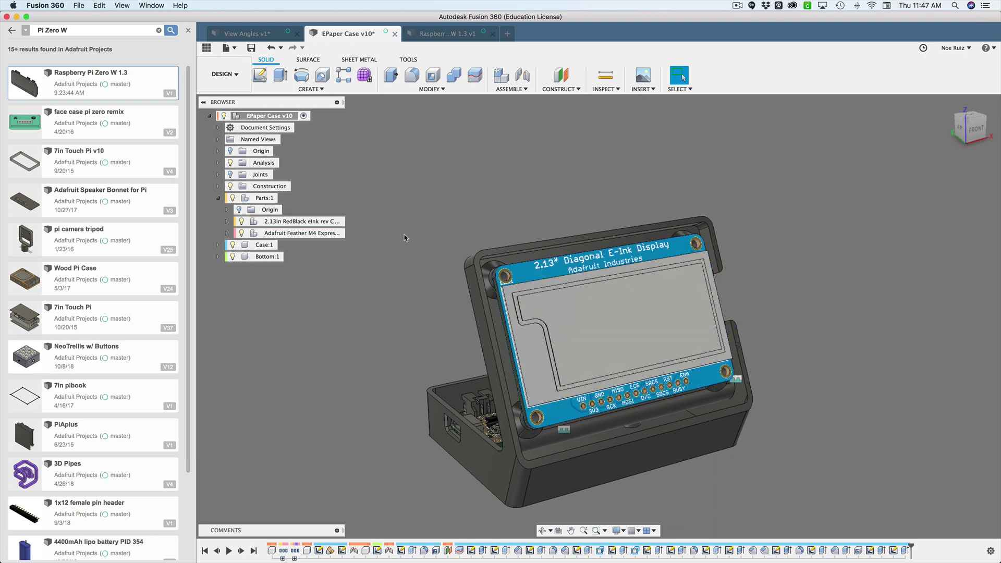
{"action": "middle_click_drag", "start_coordinate": [399, 257], "coordinate": [317, 265], "text": "shift"}
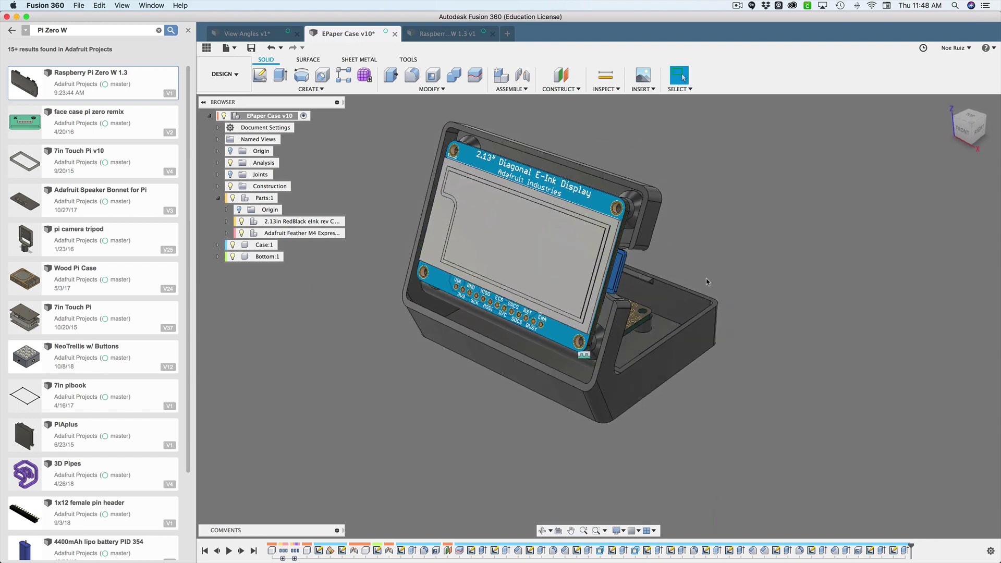
{"action": "mouse_move", "coordinate": [707, 282]}
{"action": "middle_mouse_down", "text": "shift"}
{"action": "mouse_move", "coordinate": [764, 309]}
{"action": "mouse_move", "coordinate": [572, 282]}
{"action": "mouse_move", "coordinate": [604, 294]}
{"action": "middle_mouse_up", "text": "shift"}
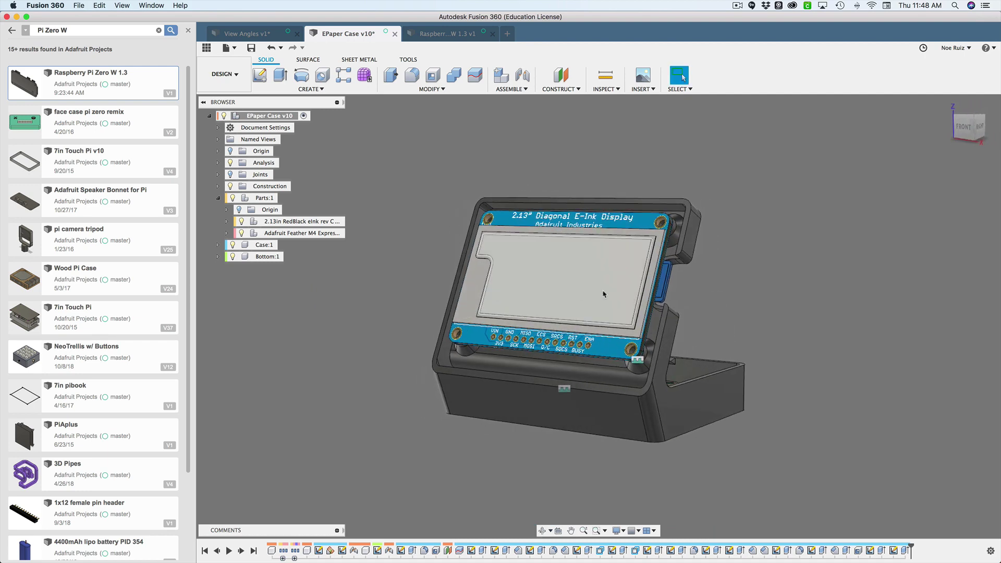